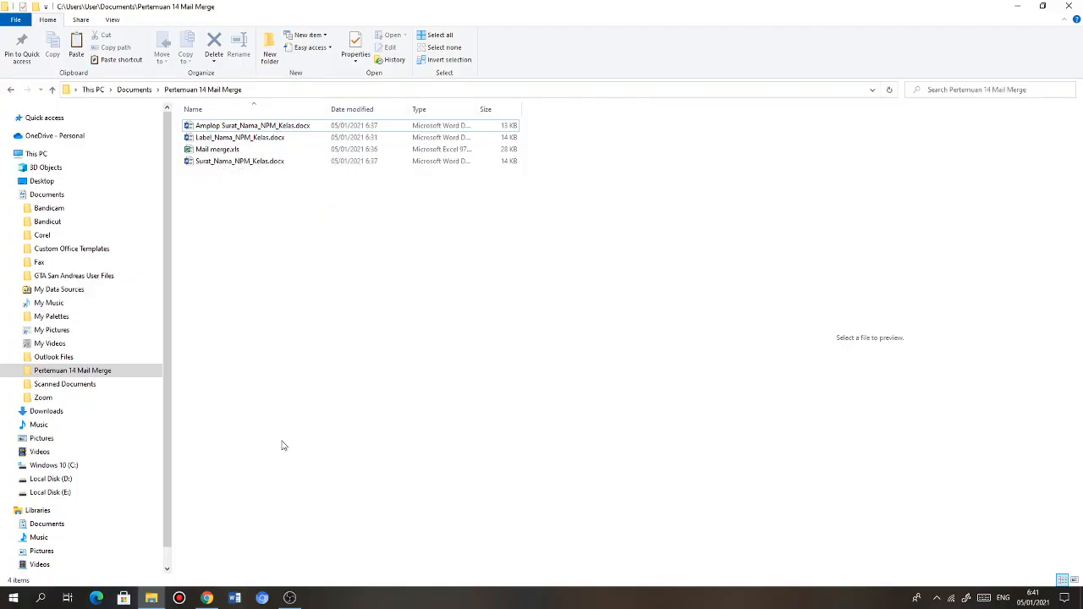
# Launch Excel 2016 and open the recent workbook Mail merge.xls from the Pertemuan 14 Mail Merge folder
pyautogui.click(40, 599)
pyautogui.write('exce')
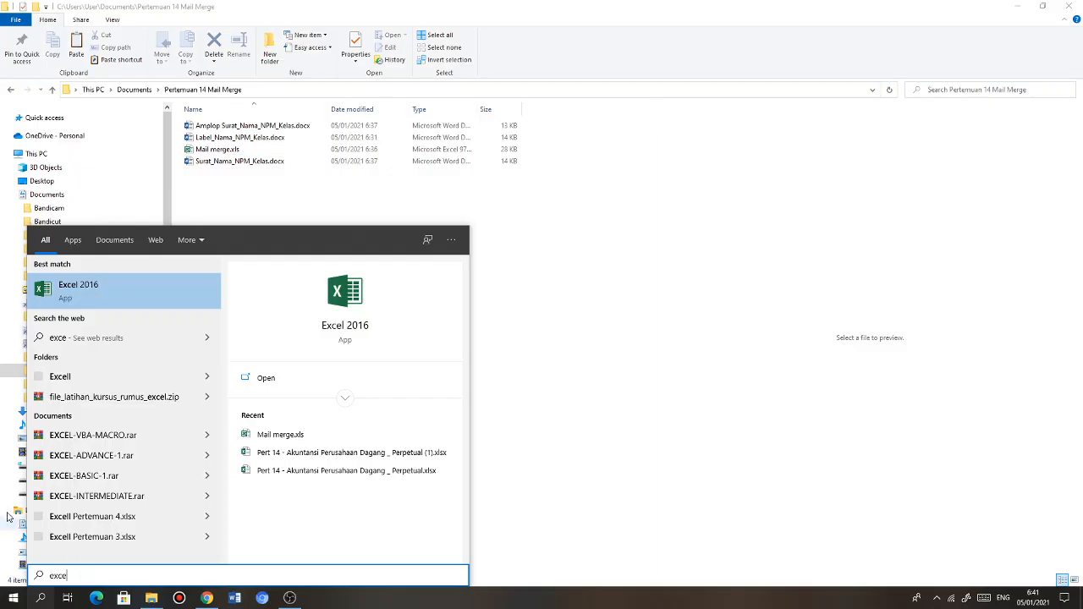
pyautogui.click(77, 290)
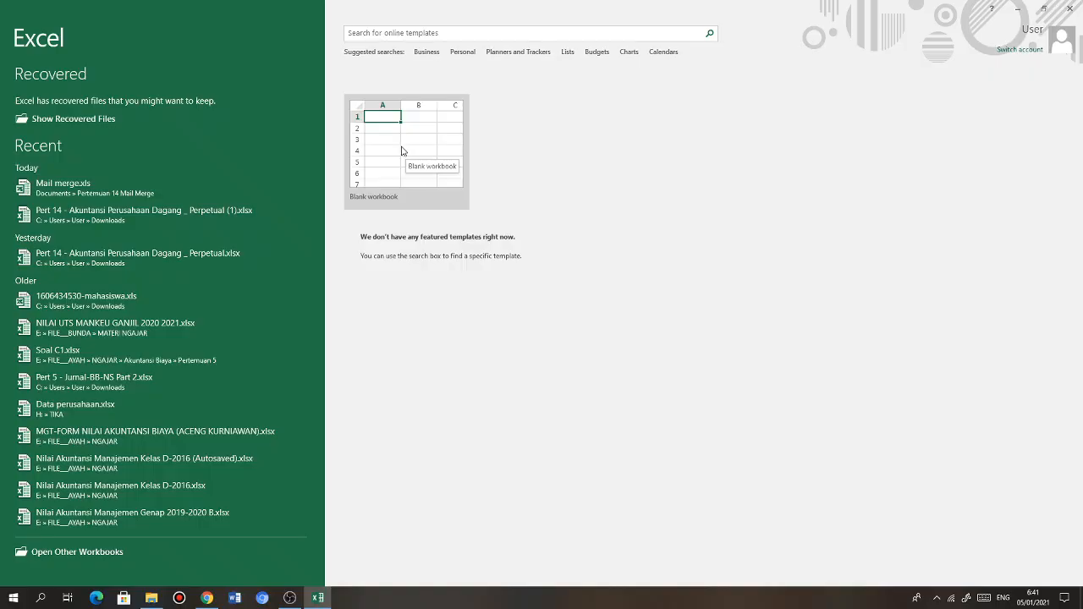
pyautogui.click(48, 185)
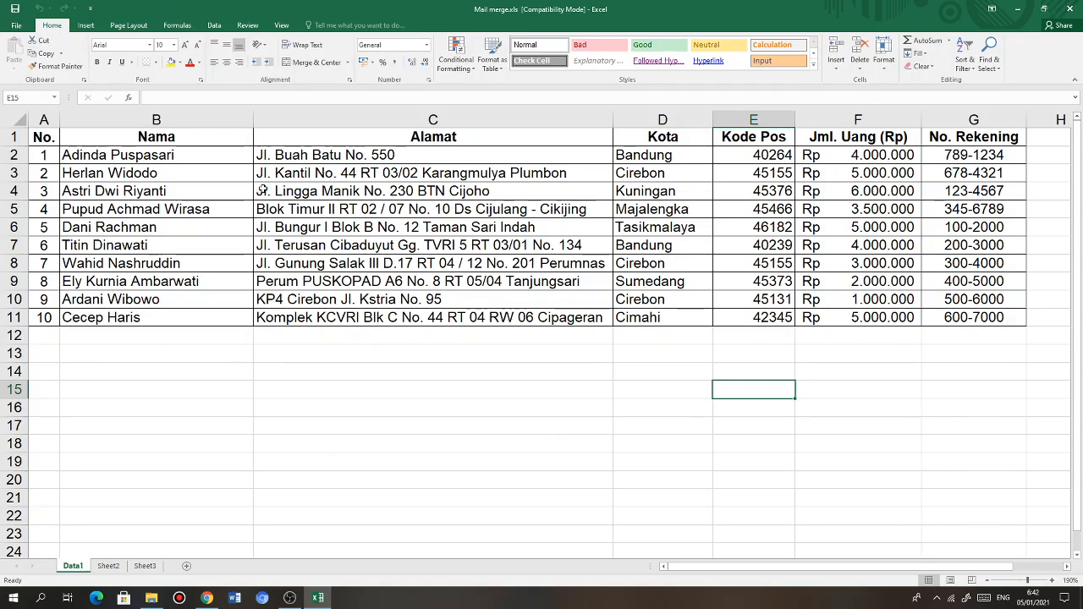
# Examine the extent of the data table on the Data1 sheet and its header row starting at cell A1
pyautogui.click(449, 389)
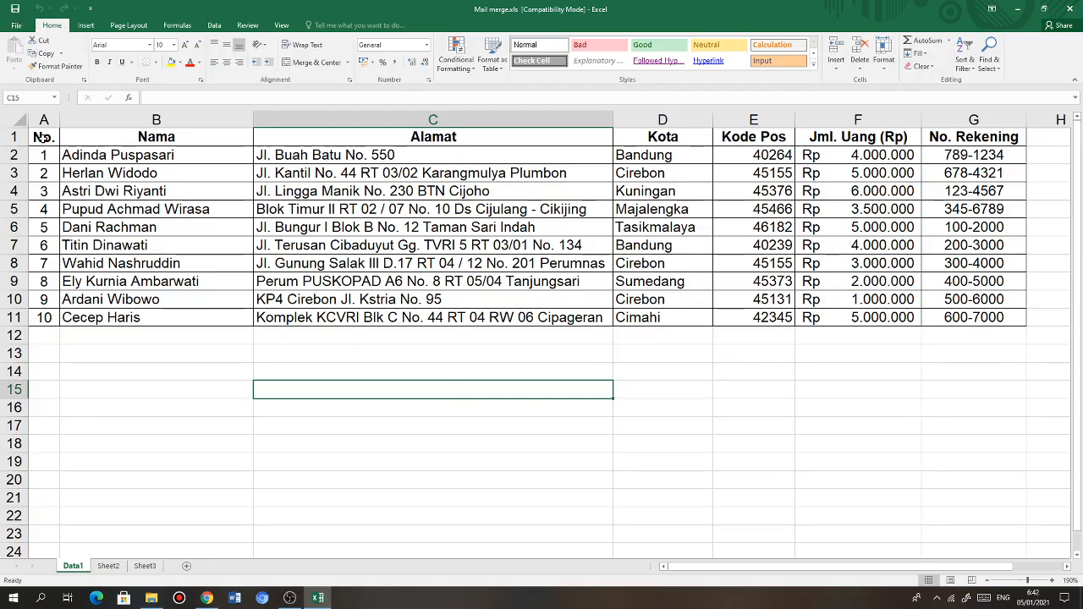
pyautogui.click(43, 139)
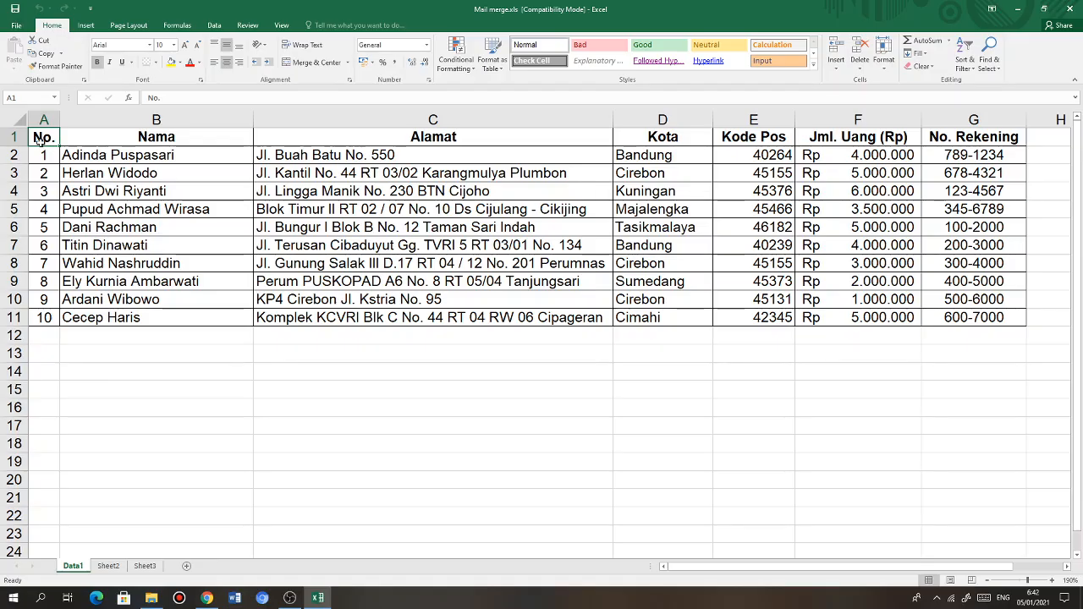
pyautogui.click(999, 322)
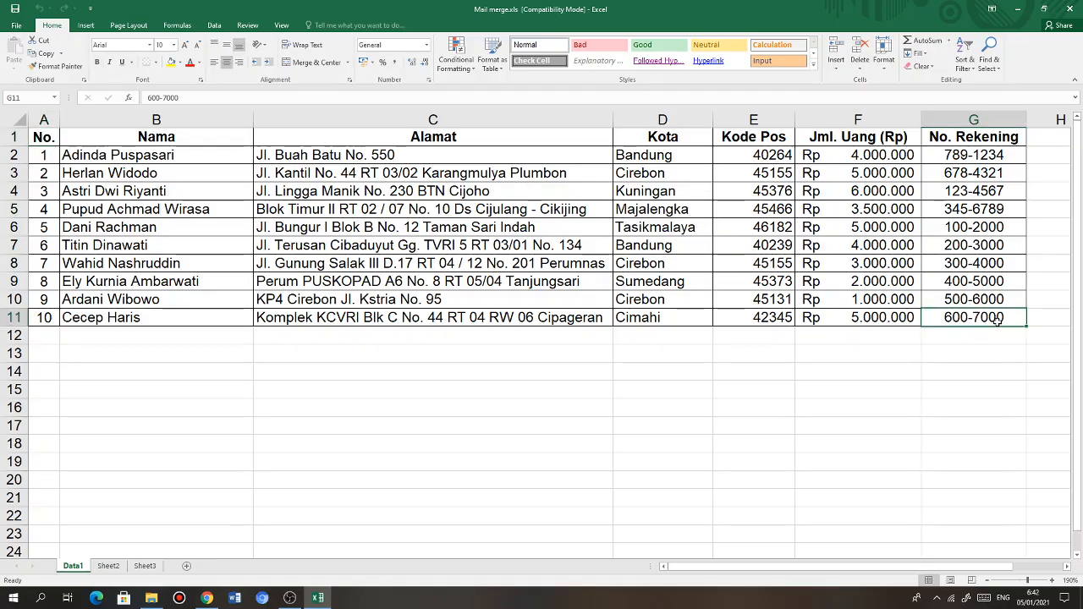
pyautogui.click(738, 403)
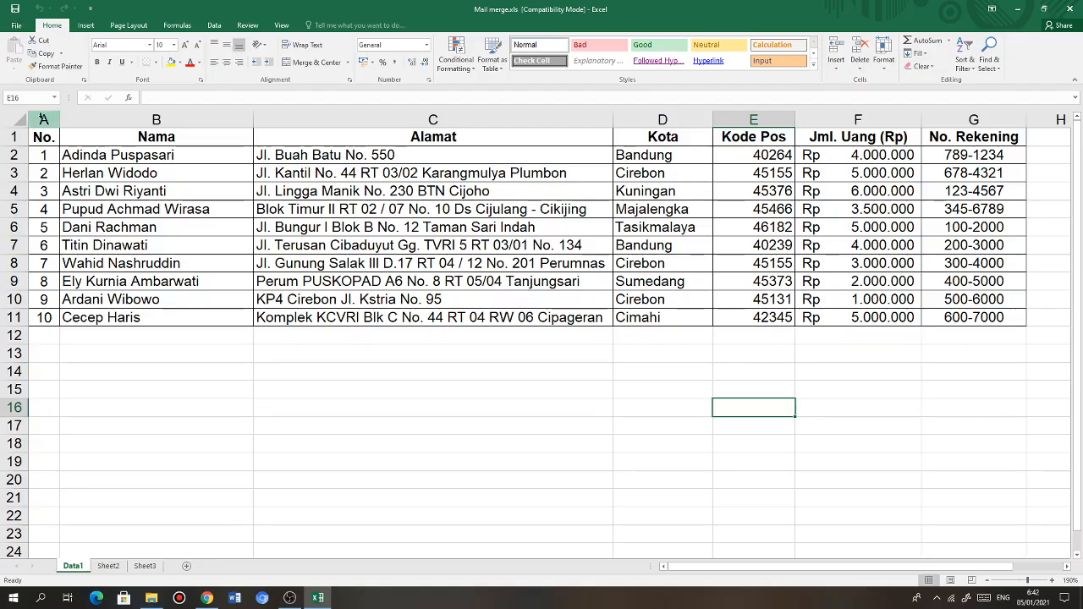
pyautogui.click(38, 138)
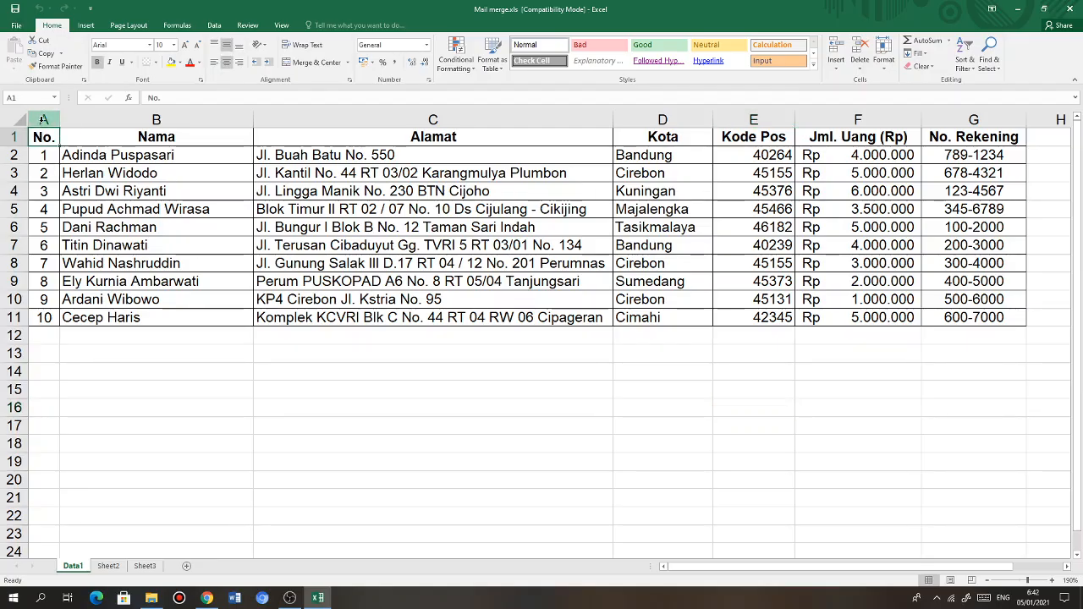
pyautogui.click(13, 136)
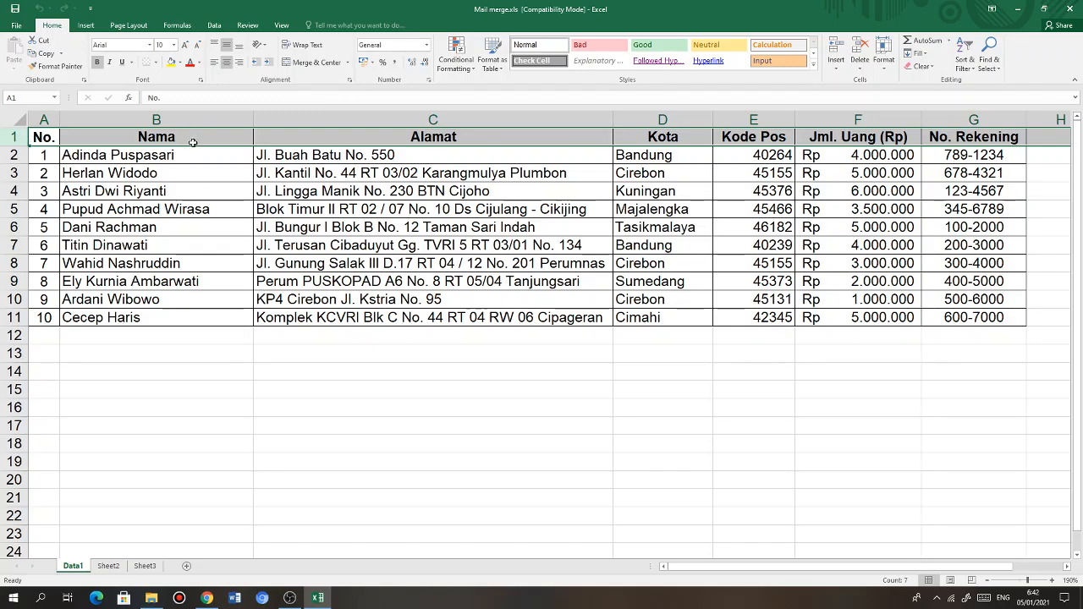
pyautogui.click(179, 172)
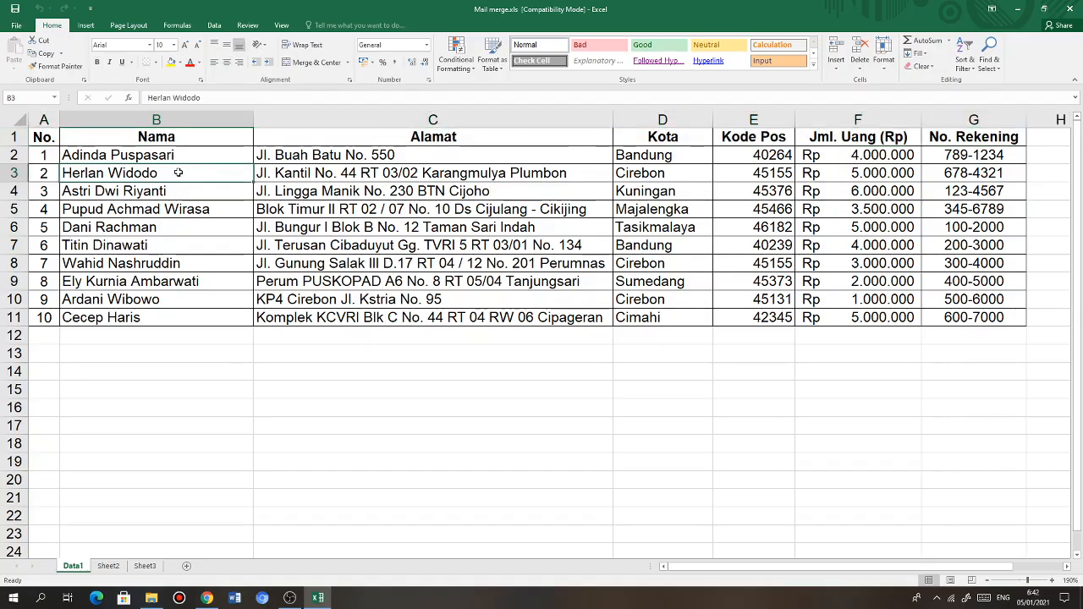
pyautogui.click(39, 138)
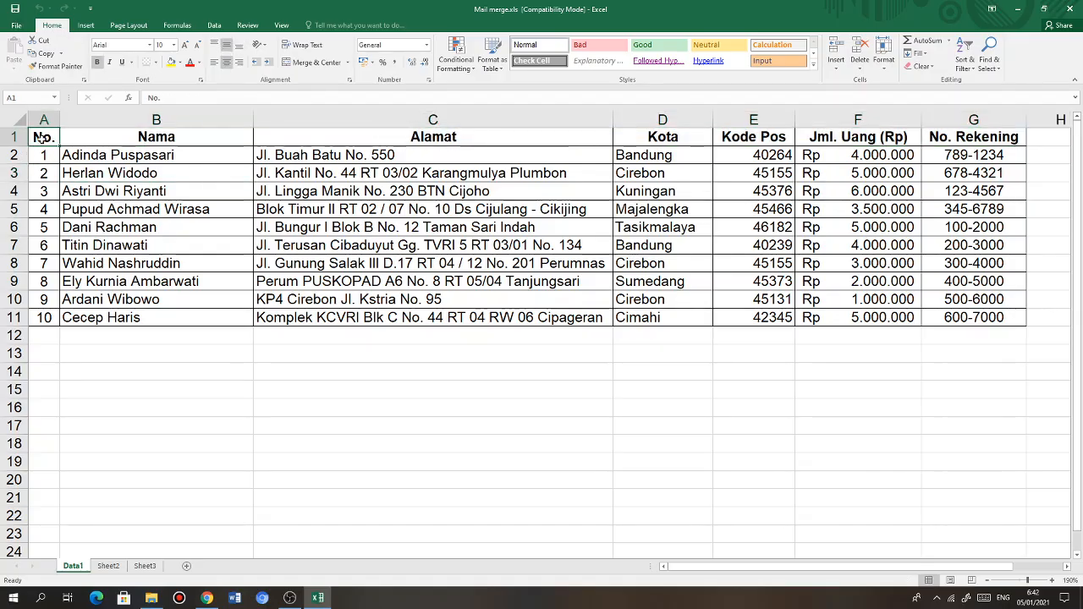
pyautogui.click(166, 98)
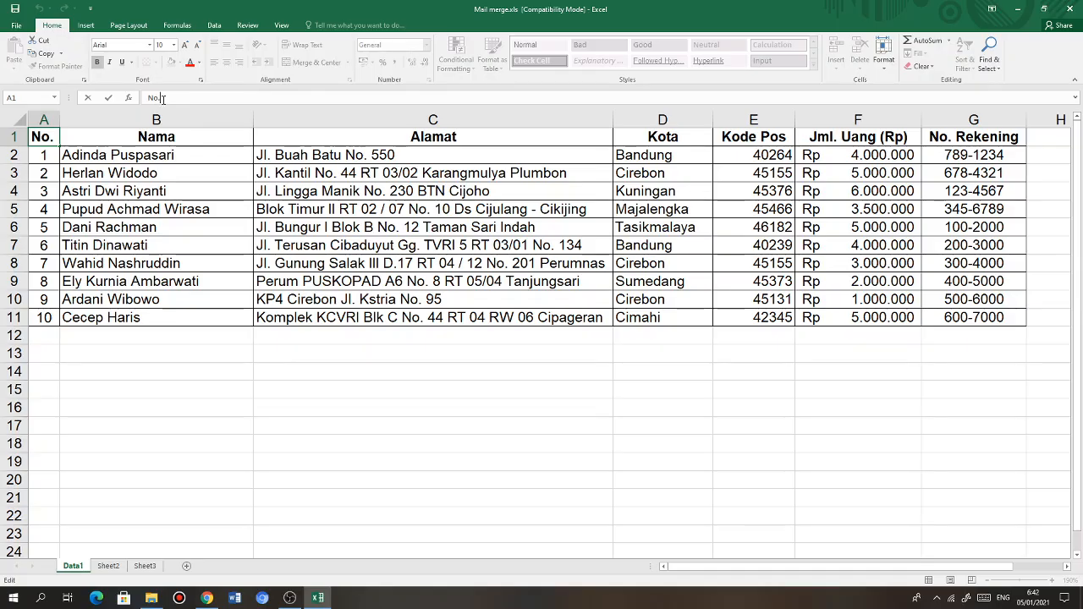
# Inspect how the row numbers in the No. column are built, from cell A2 through A5
pyautogui.click(47, 157)
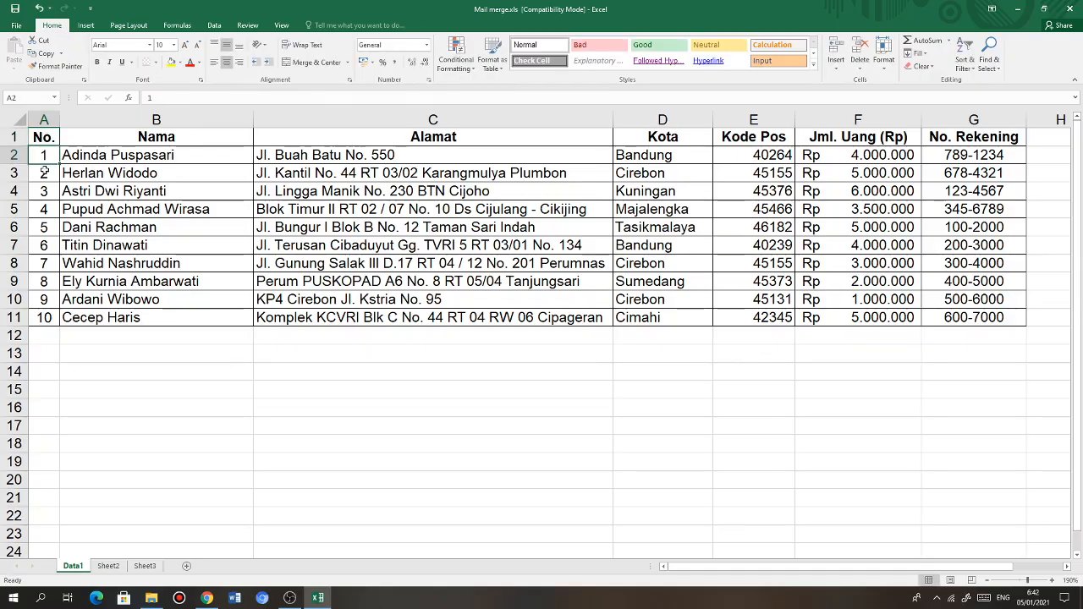
pyautogui.click(44, 171)
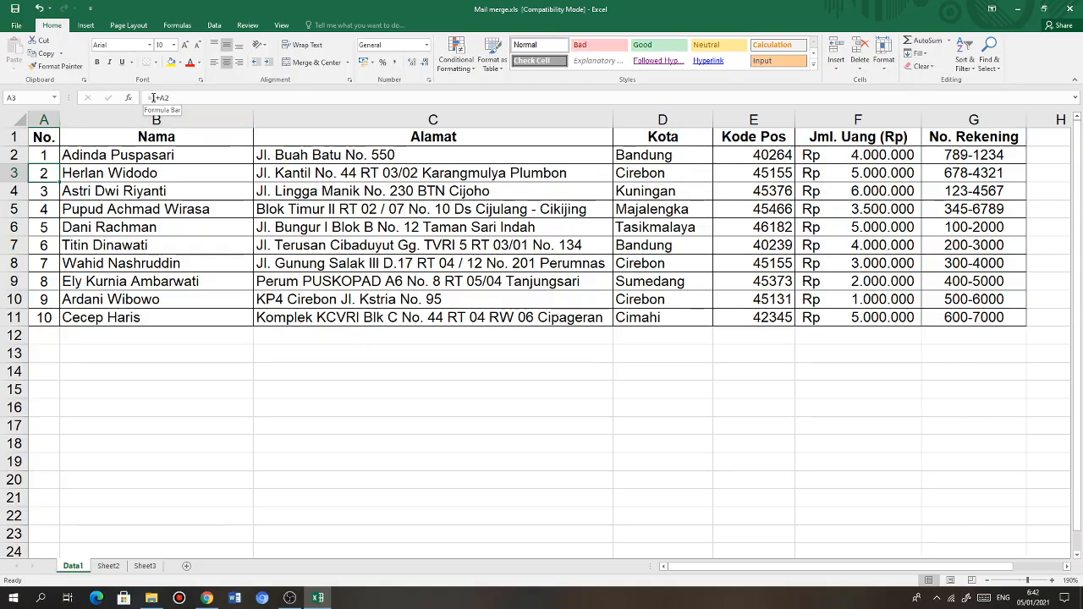
pyautogui.click(42, 155)
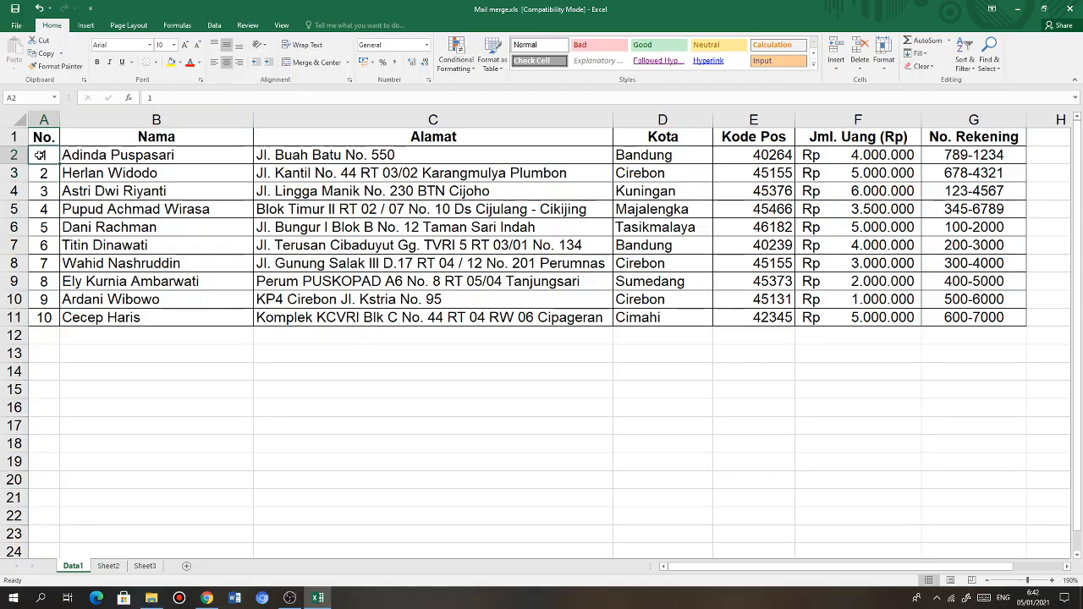
pyautogui.click(42, 174)
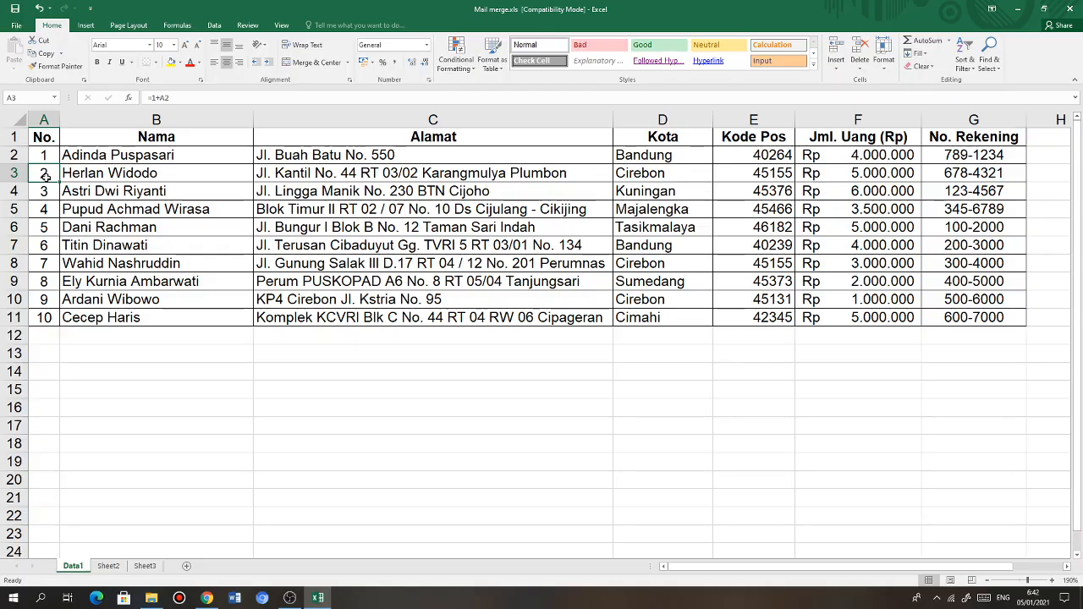
pyautogui.click(44, 192)
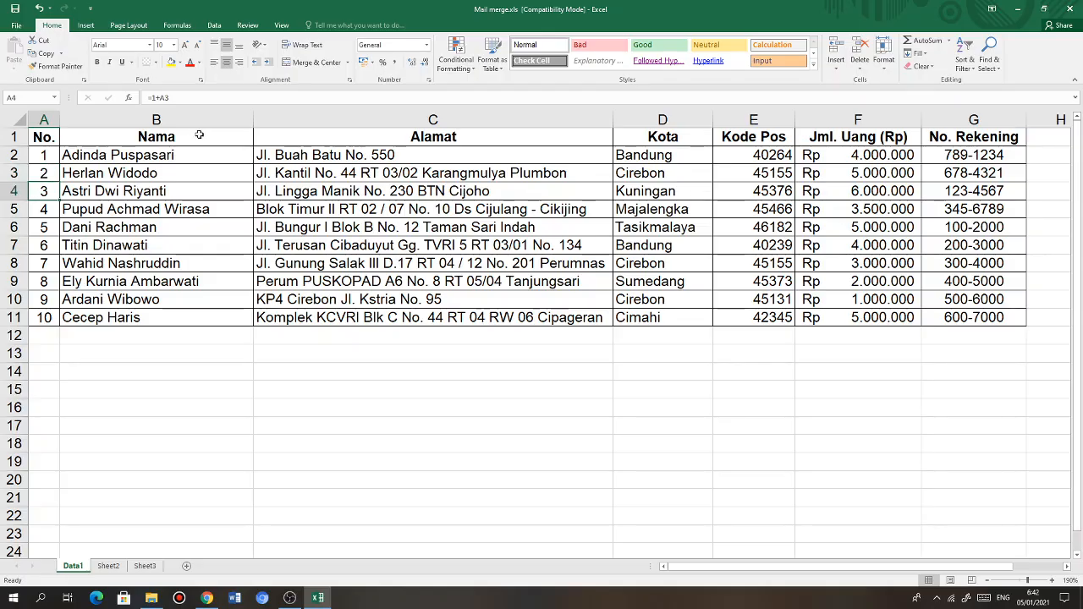
pyautogui.click(46, 209)
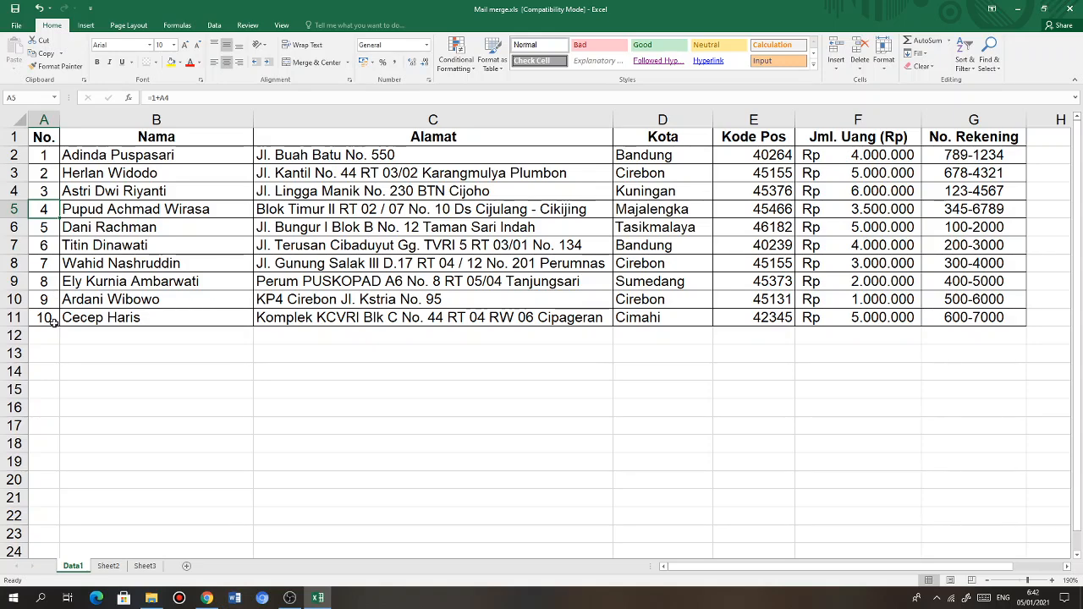
# Narrow the Nama column so that it just fits the names
pyautogui.click(113, 154)
pyautogui.moveTo(254, 119); pyautogui.dragTo(120, 117)
pyautogui.doubleClick(121, 114)
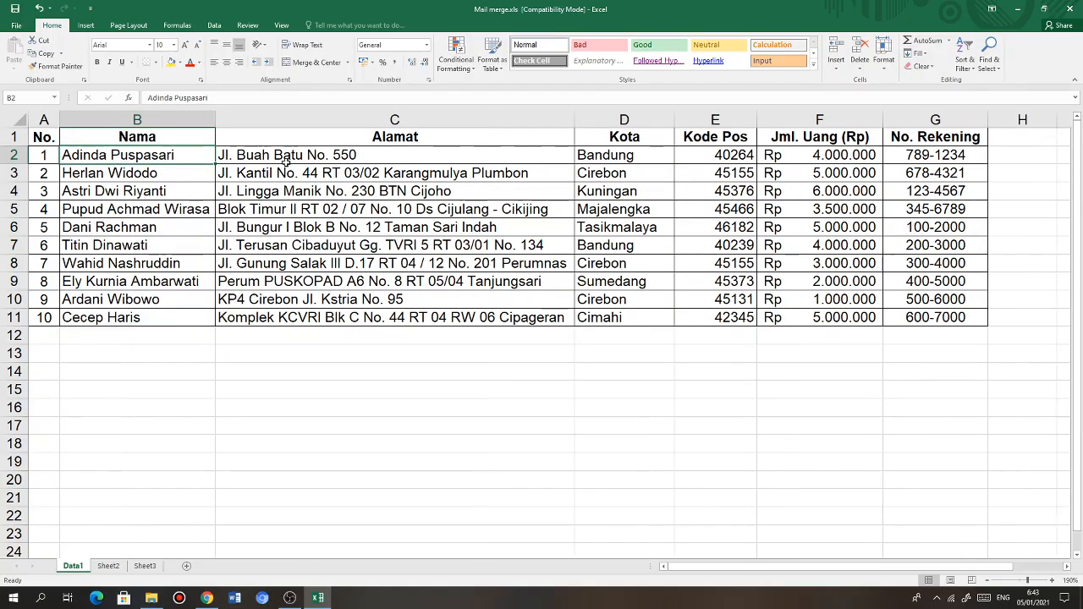
# Examine the headers and first entries of the Alamat, Kota and Kode Pos columns
pyautogui.click(289, 156)
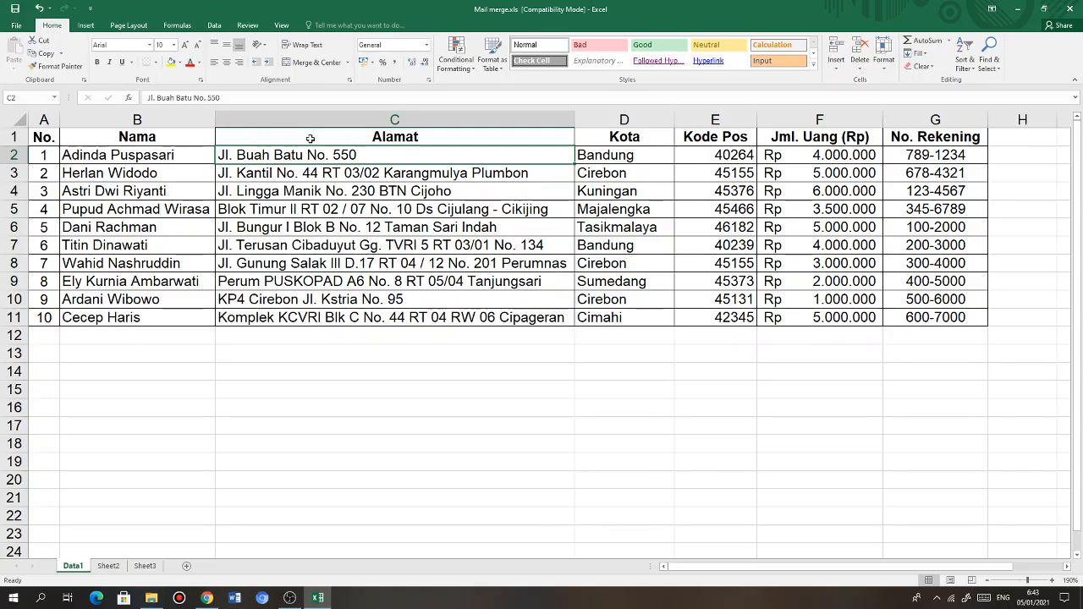
pyautogui.click(311, 142)
pyautogui.click(312, 155)
pyautogui.click(315, 173)
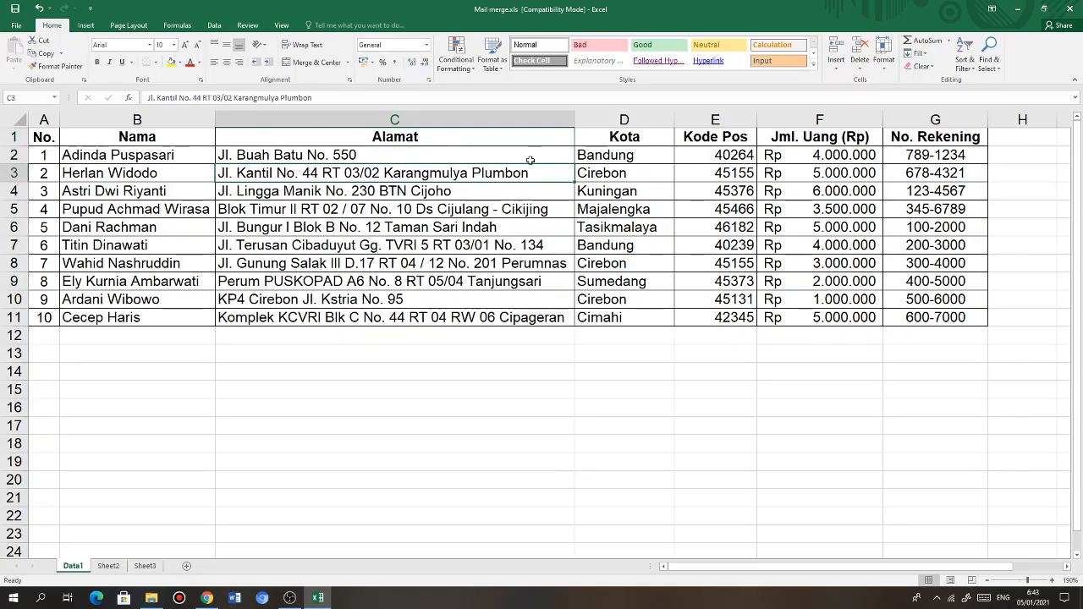
pyautogui.click(598, 142)
pyautogui.click(608, 162)
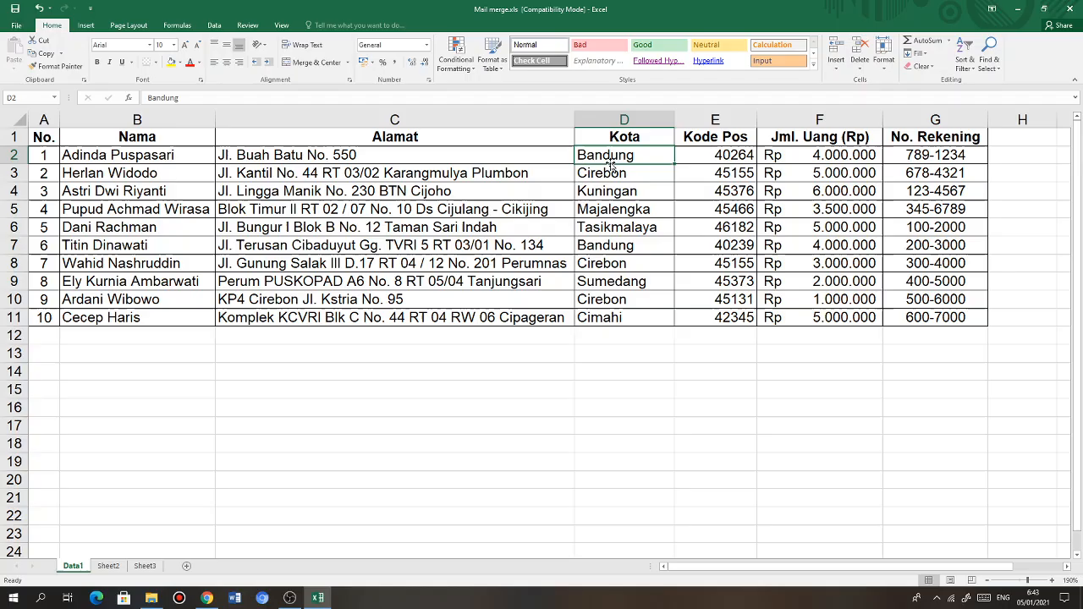
pyautogui.click(690, 139)
pyautogui.click(702, 157)
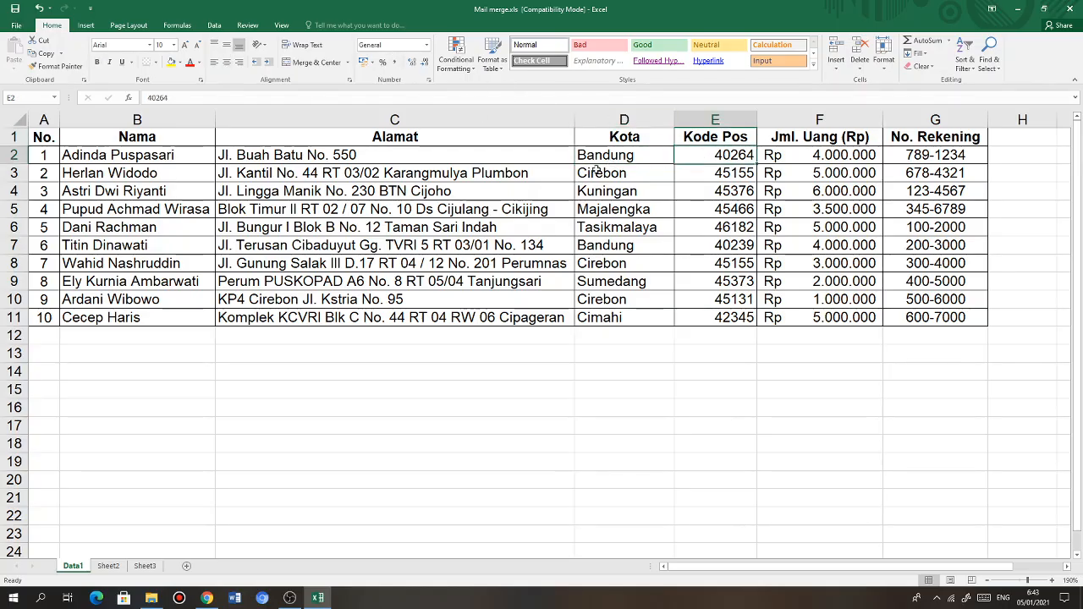
# Clear the first amount under Jml. Uang (Rp), apply the Accounting format to the cell and enter 4500000
pyautogui.click(796, 155)
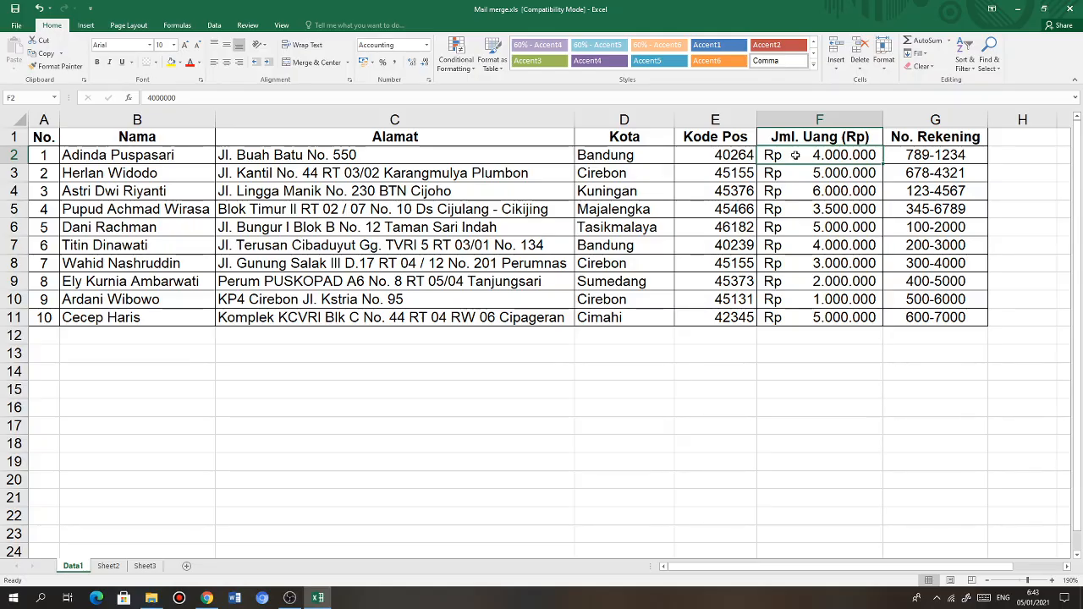
pyautogui.press('Delete')
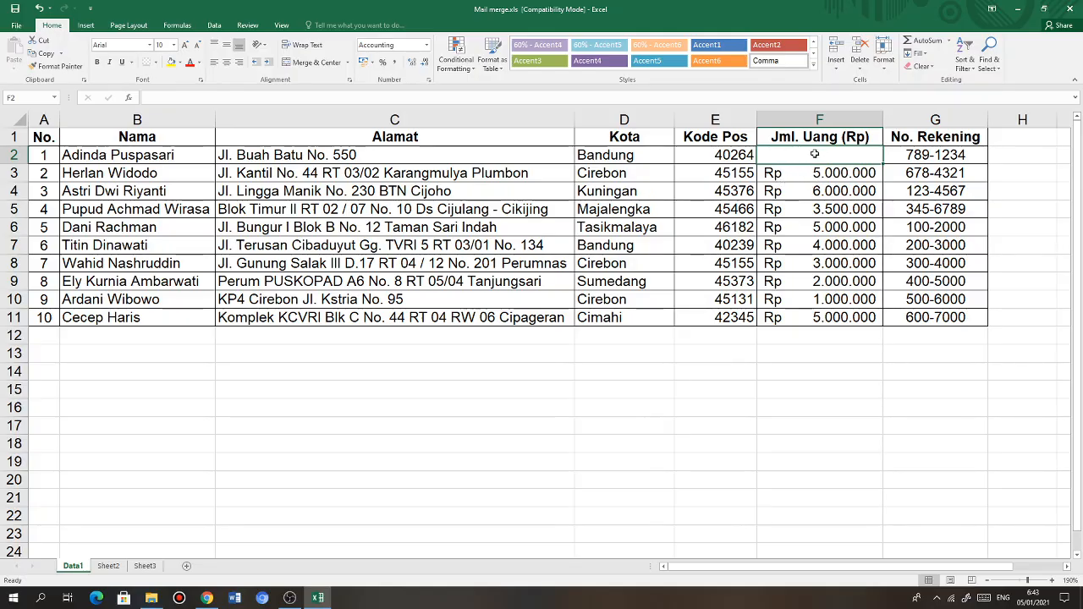
pyautogui.click(426, 45)
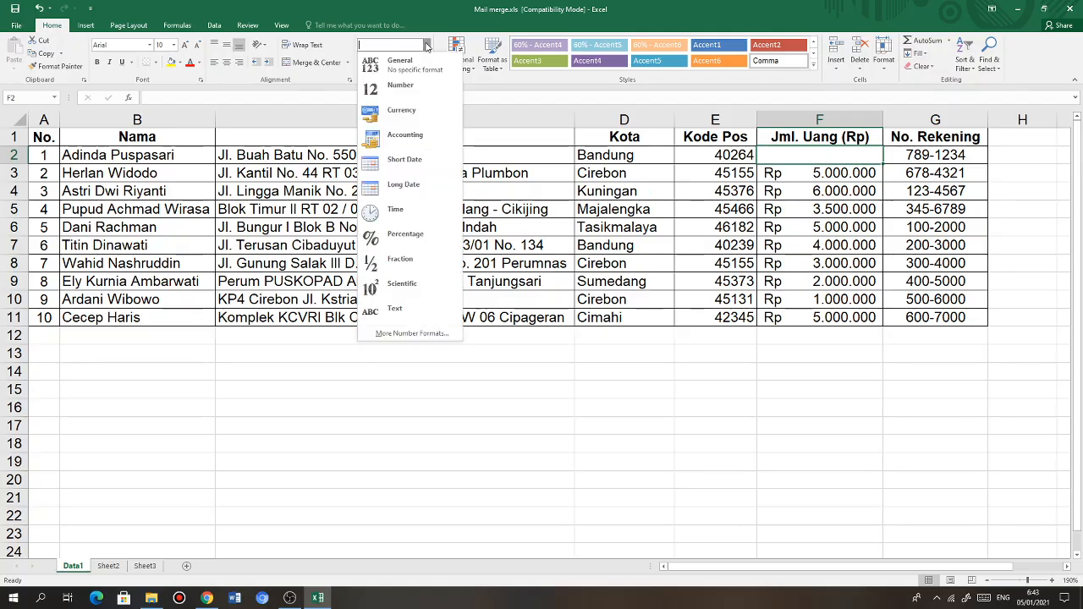
pyautogui.click(398, 139)
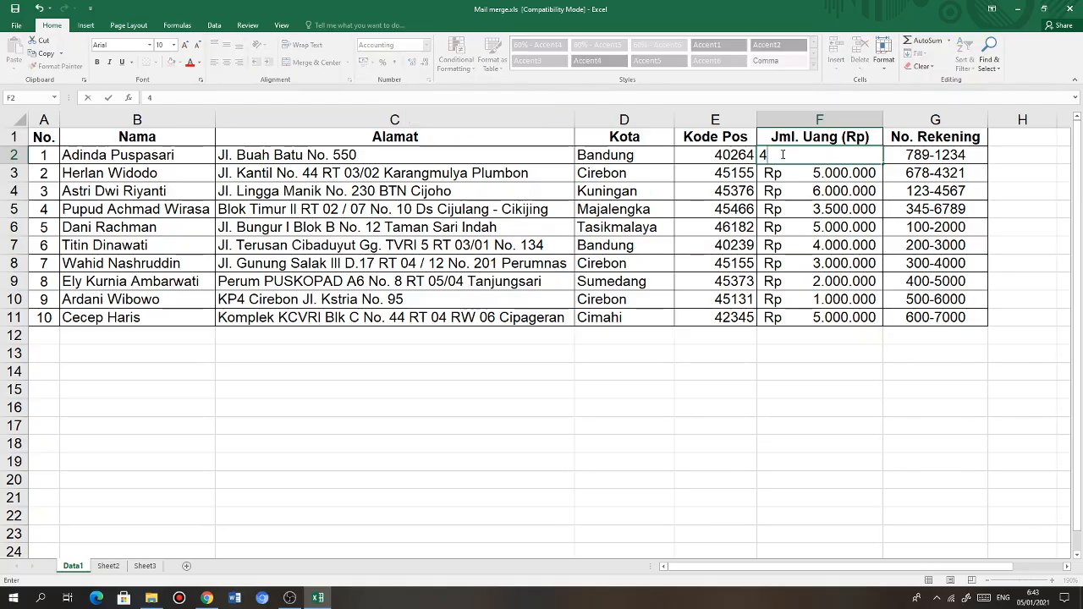
pyautogui.write('4500000')
pyautogui.press('Return')
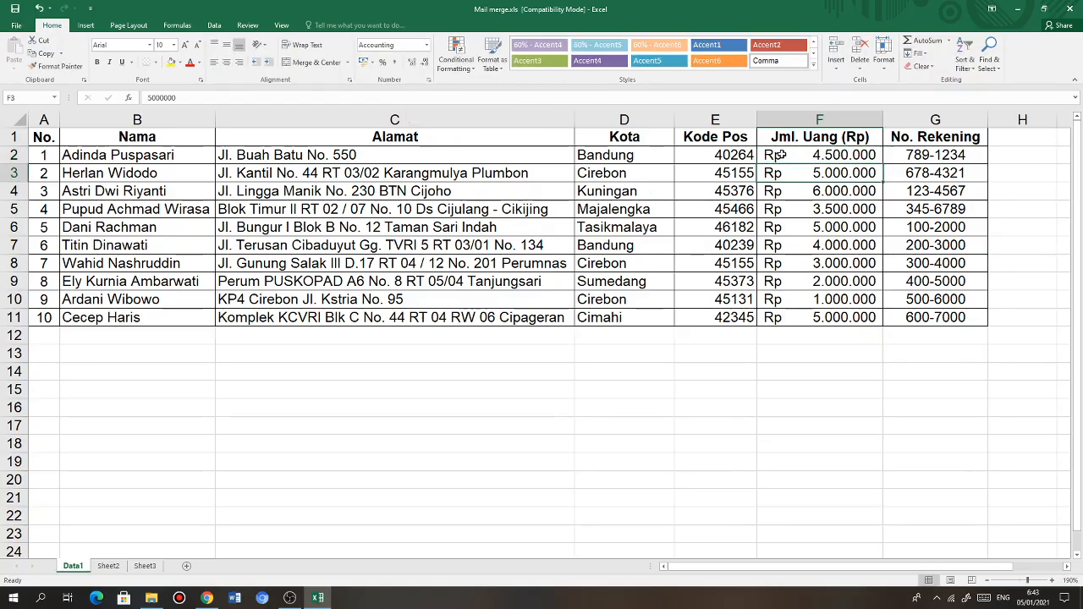
# Add two decimal places to the first amount in cell F2, and remove both again
pyautogui.click(825, 154)
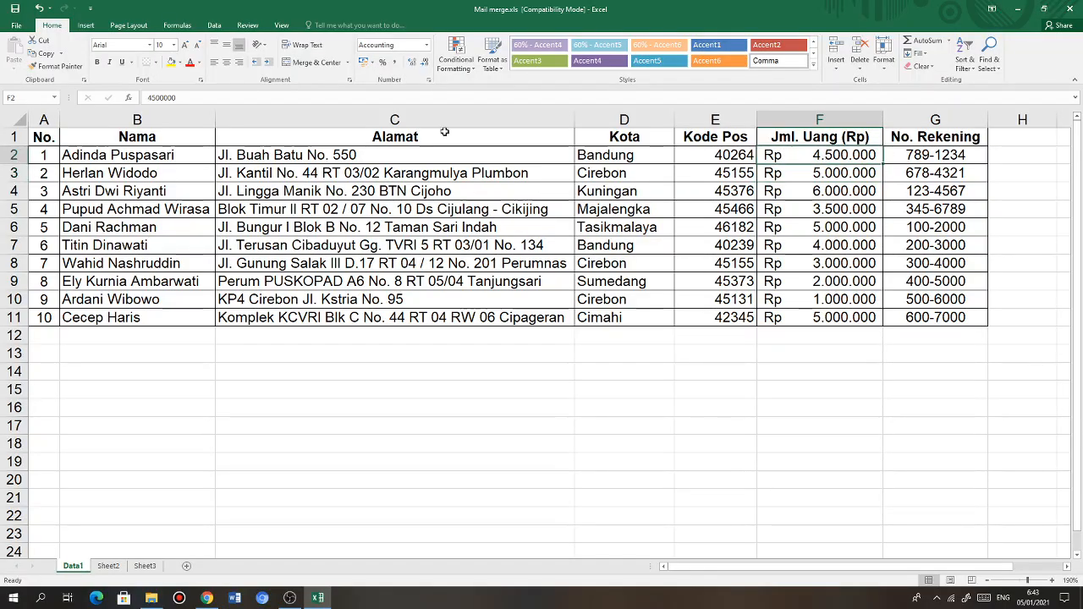
pyautogui.click(411, 65)
pyautogui.click(411, 64)
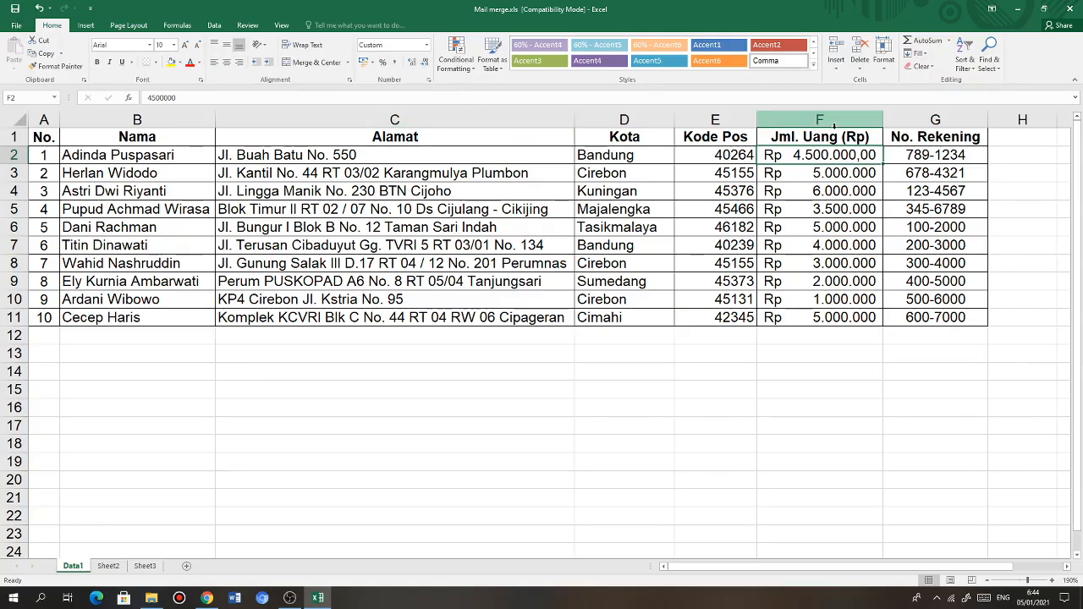
pyautogui.click(425, 63)
pyautogui.click(425, 63)
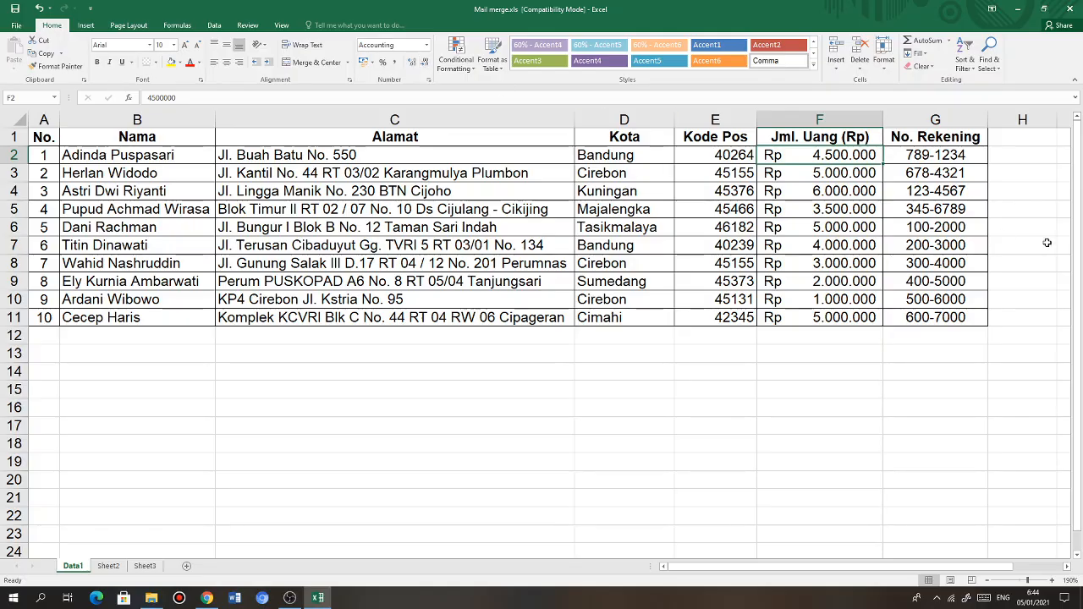
# Re-enter the first account number under No. Rekening, with a single hyphen between the digit groups
pyautogui.click(938, 160)
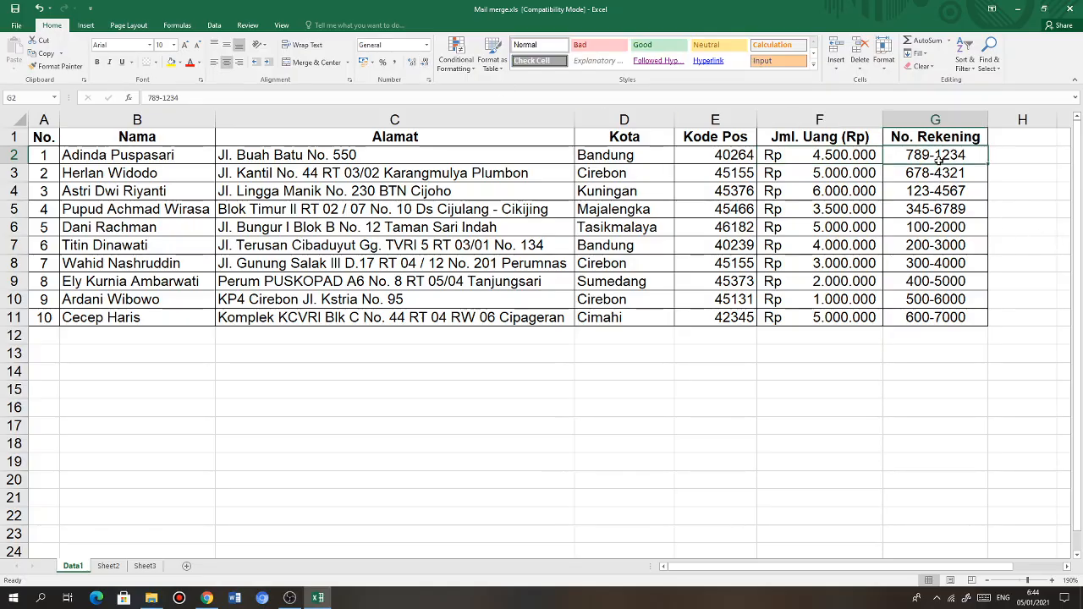
pyautogui.write('789+-123')
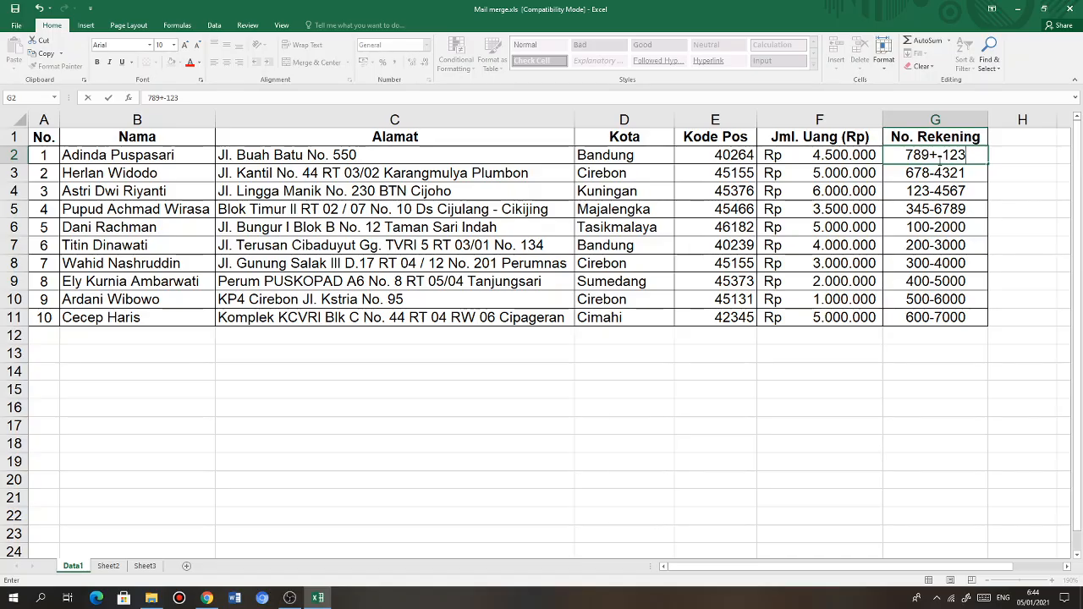
pyautogui.write('4')
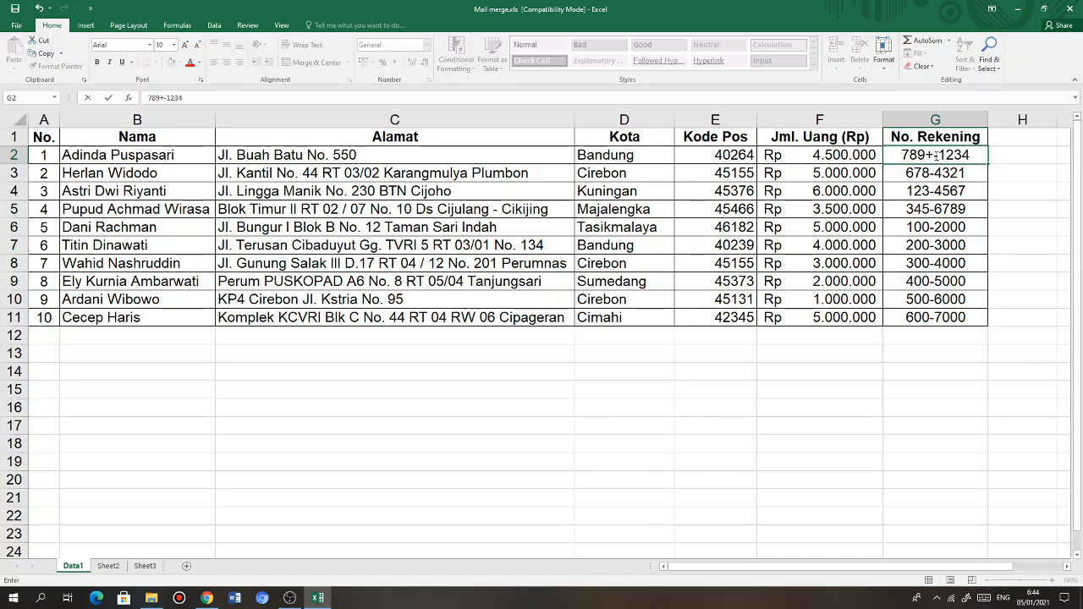
pyautogui.click(935, 155)
pyautogui.press('BackSpace')
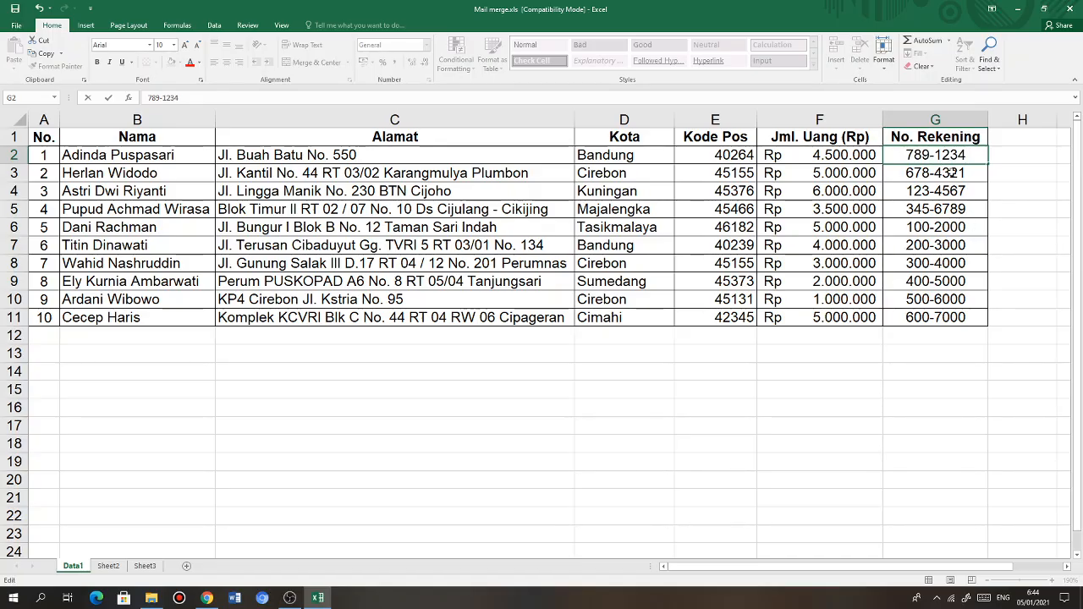
pyautogui.press('Return')
pyautogui.click(834, 368)
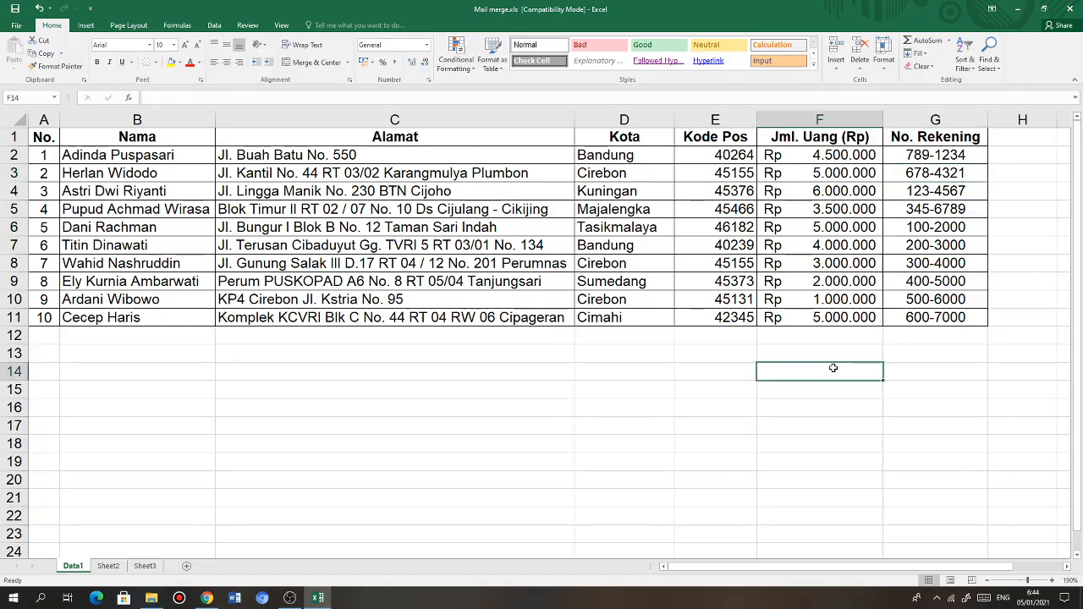
# Save the Mail merge.xls workbook under its existing name
pyautogui.click(21, 26)
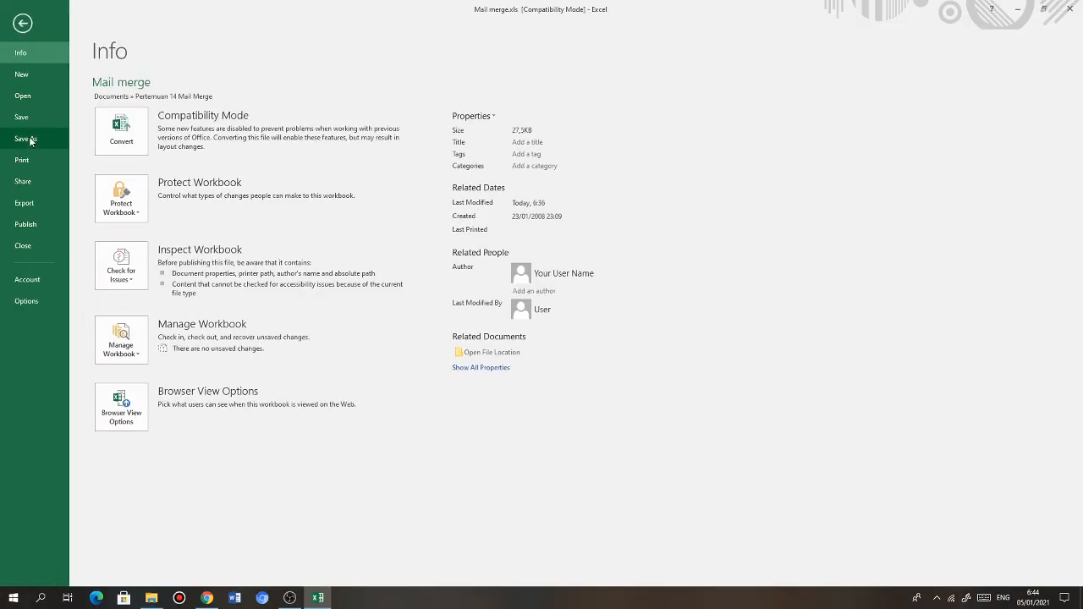
pyautogui.click(25, 115)
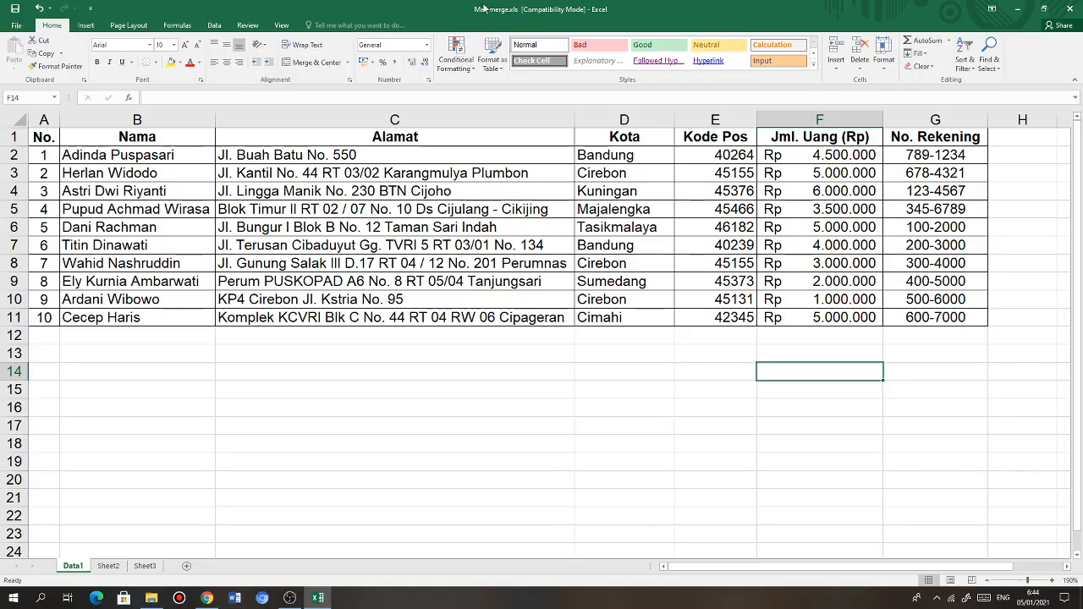
pyautogui.click(447, 387)
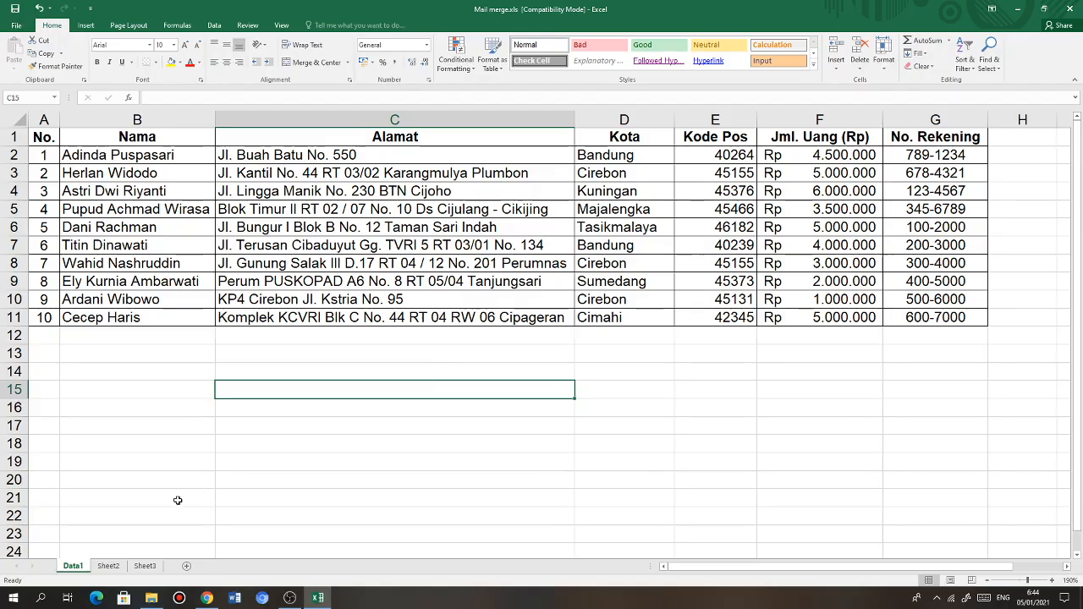
# Rename the Data1 worksheet as Nama
pyautogui.doubleClick(74, 566)
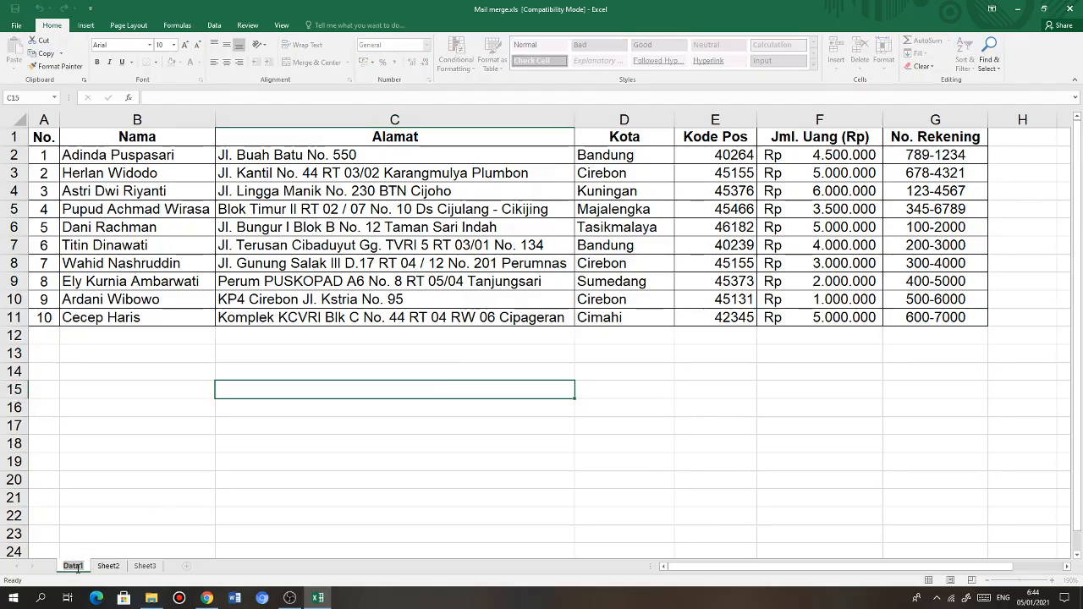
pyautogui.write('Nama')
pyautogui.click(109, 569)
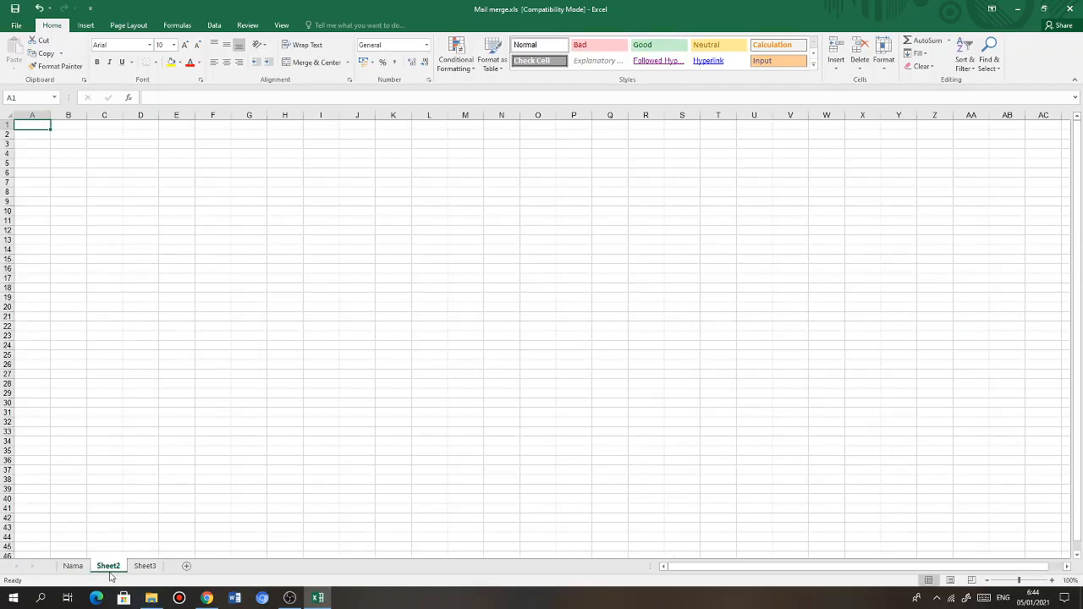
# Delete the empty Sheet2 worksheet and return to the recipient table on the Nama sheet
pyautogui.click(142, 568)
pyautogui.click(117, 569)
pyautogui.click(73, 567)
pyautogui.click(108, 569)
pyautogui.rightClick(112, 573)
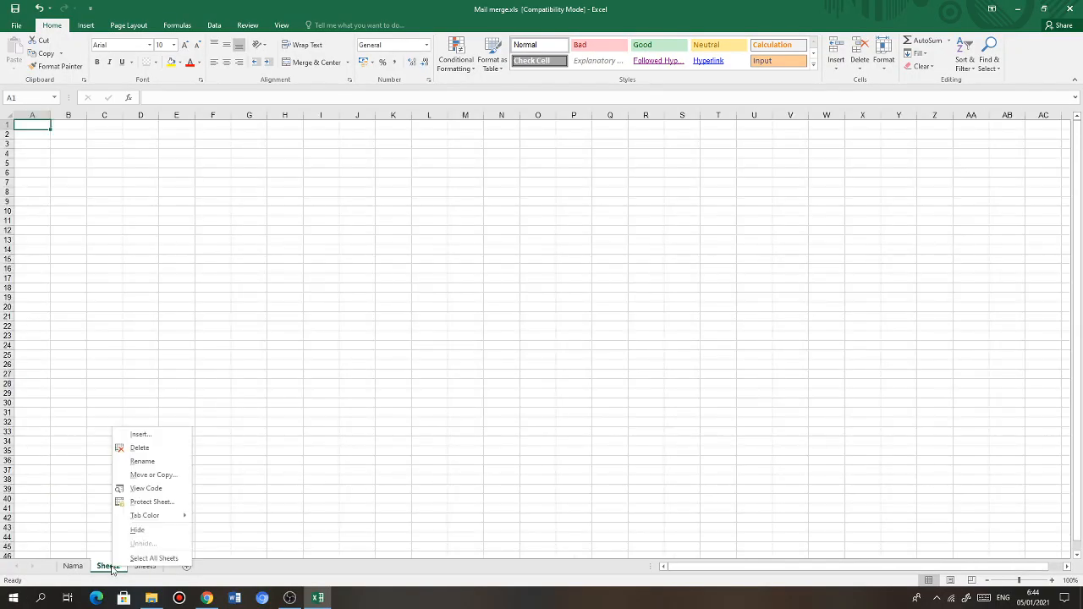
pyautogui.click(156, 448)
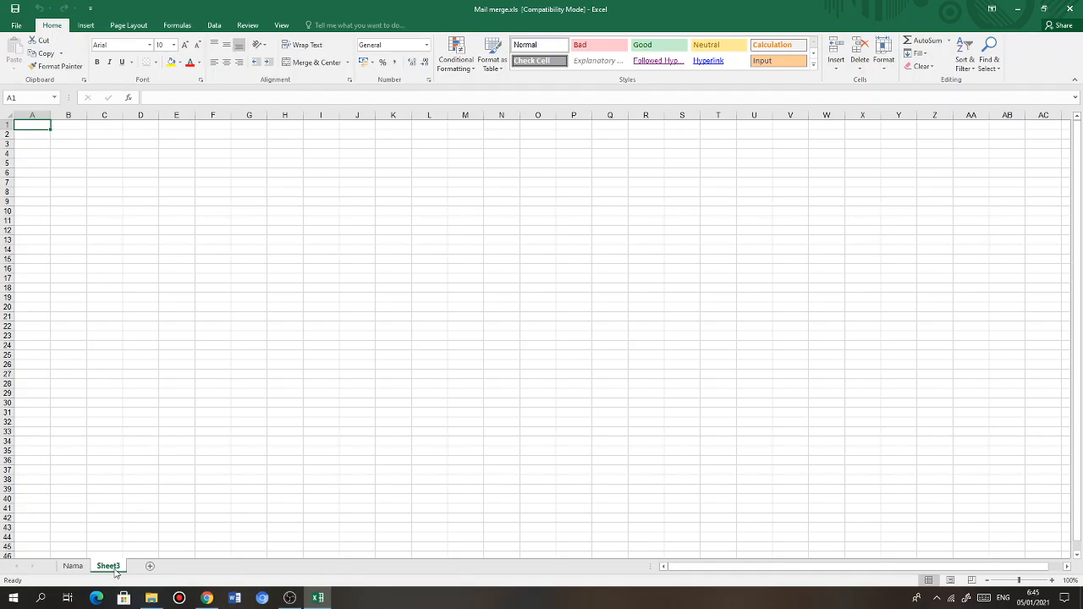
pyautogui.click(73, 566)
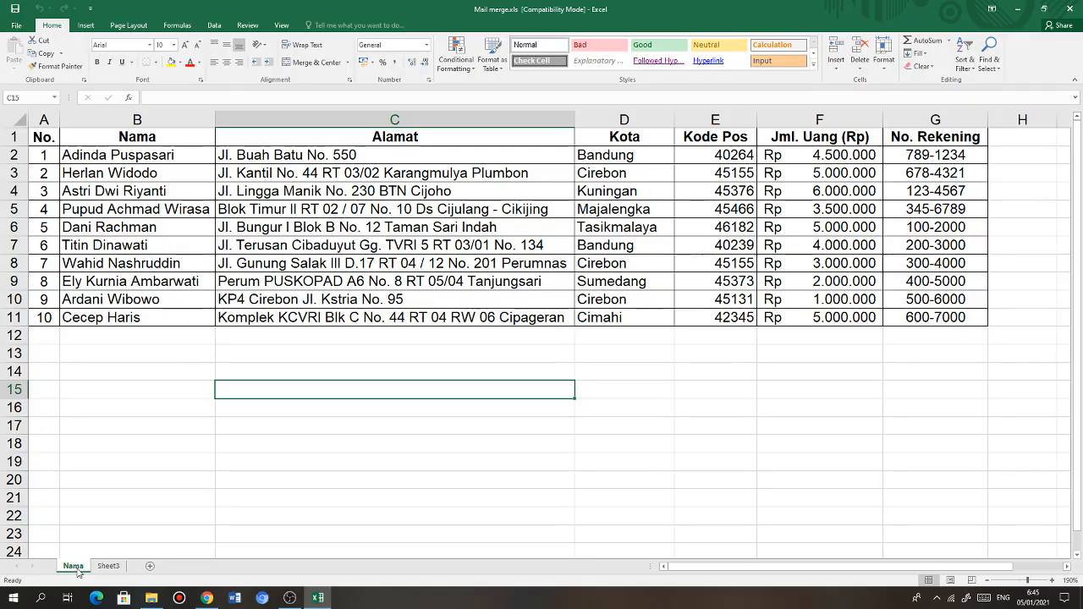
pyautogui.click(264, 445)
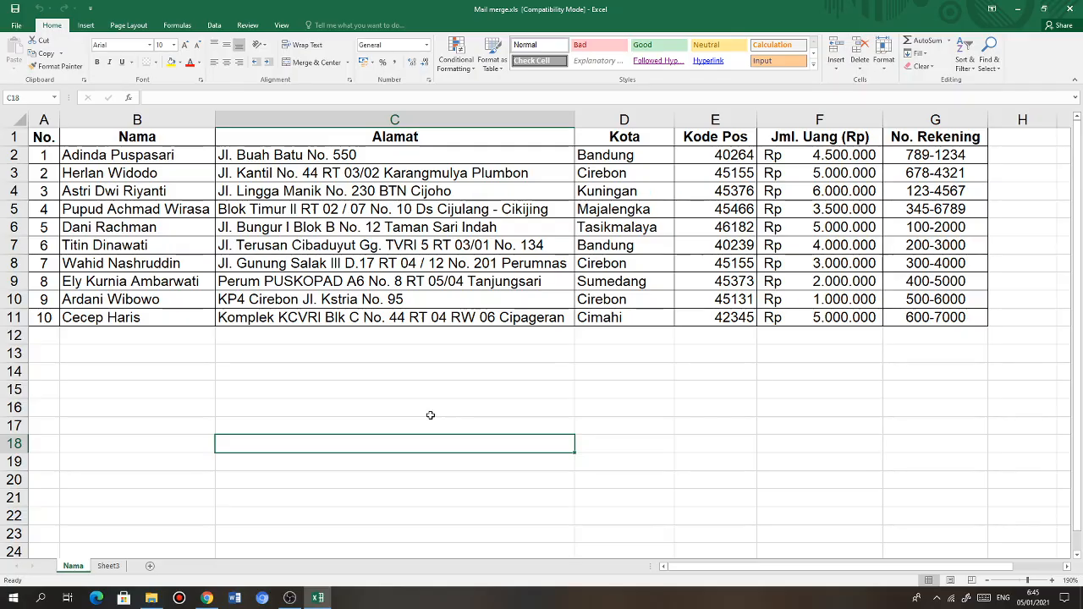
pyautogui.click(348, 391)
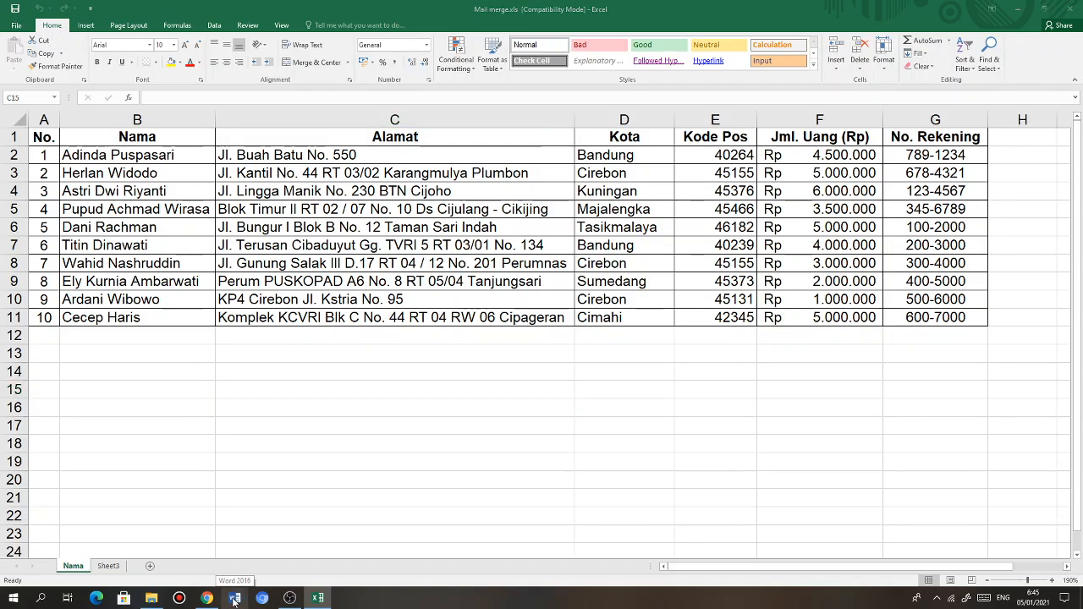
# Switch to Word with a blank document and close its Navigation pane
pyautogui.click(234, 599)
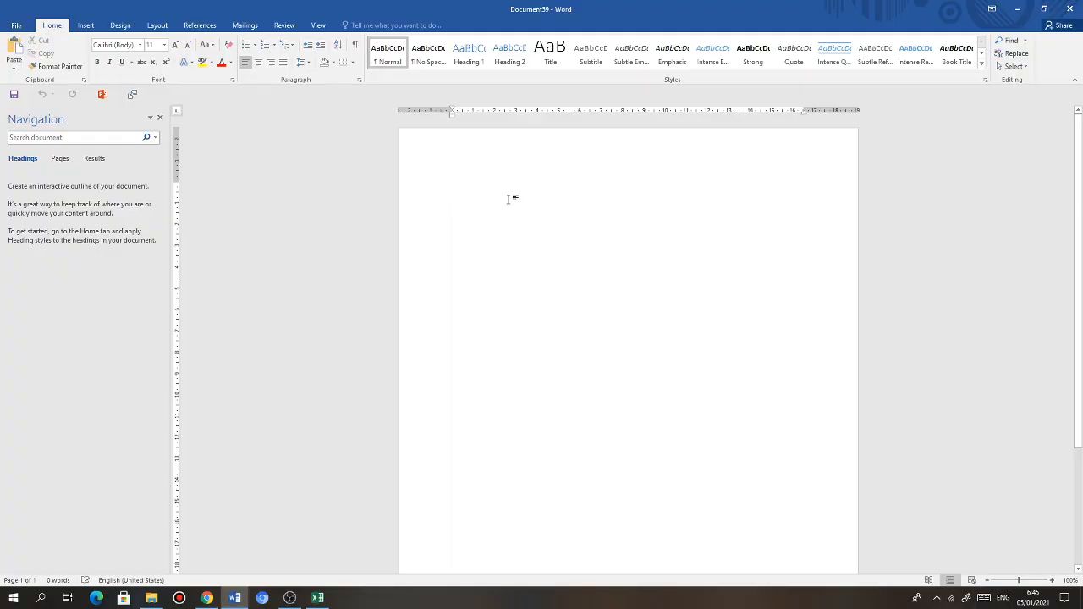
pyautogui.click(160, 121)
pyautogui.scroll(4, 518, 277)
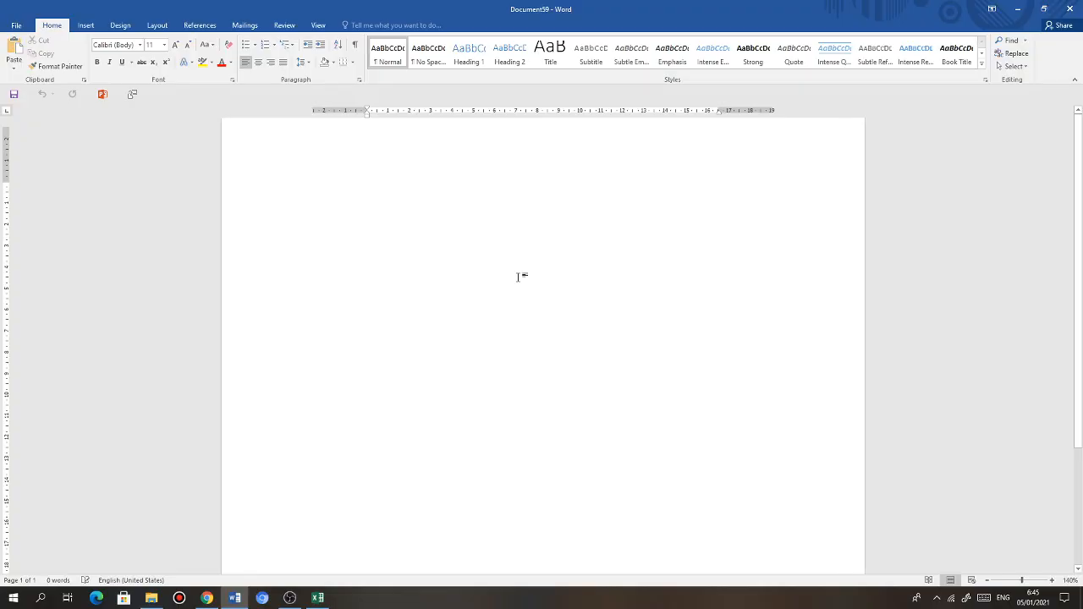
pyautogui.scroll(1, 518, 277)
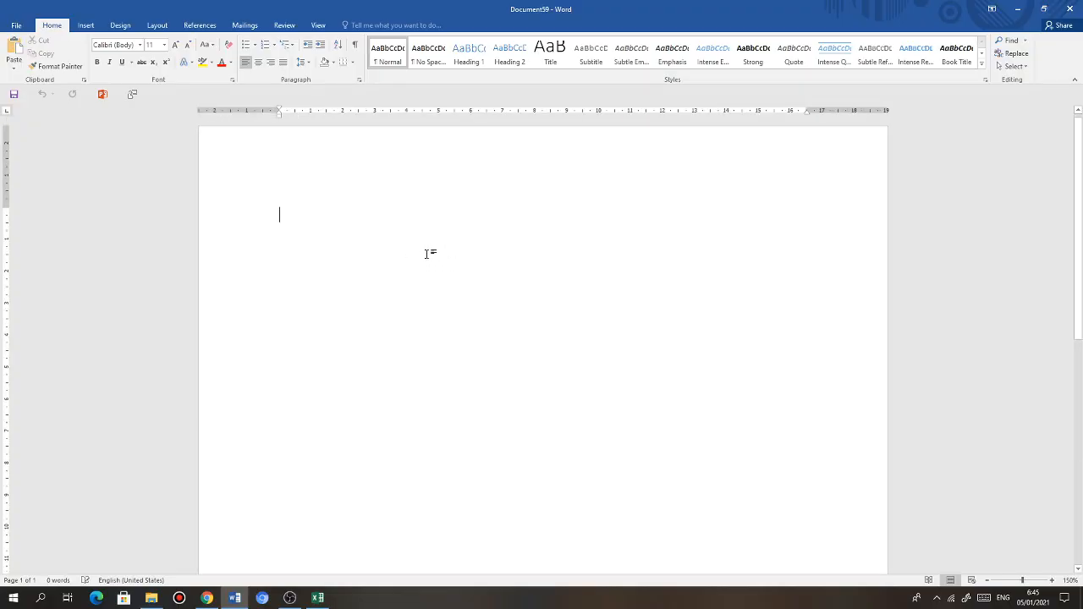
# Start a mail merge of the Letters type in the blank document
pyautogui.click(247, 26)
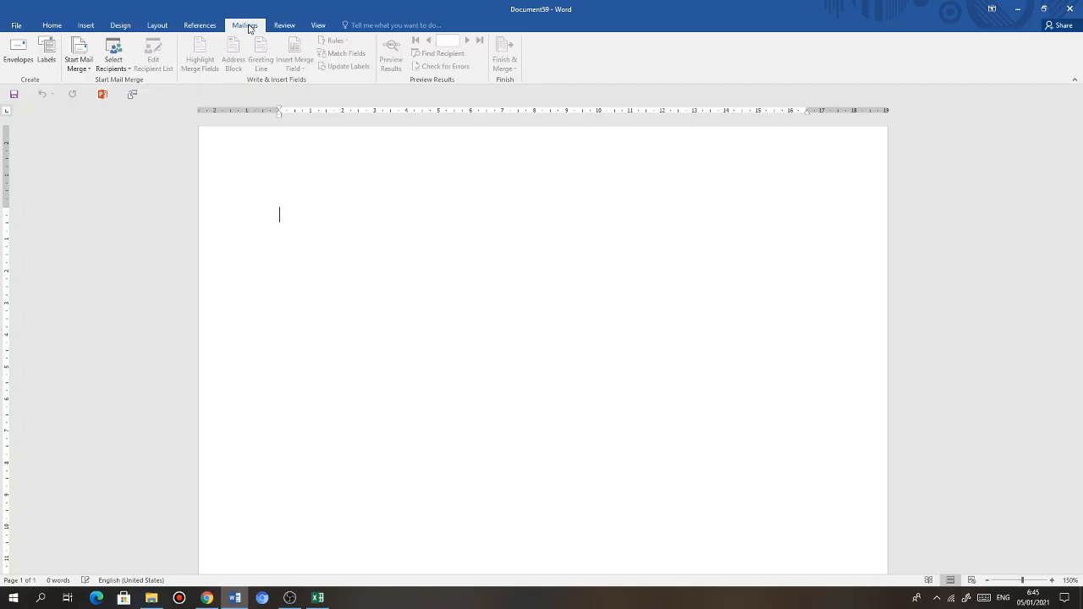
pyautogui.click(87, 68)
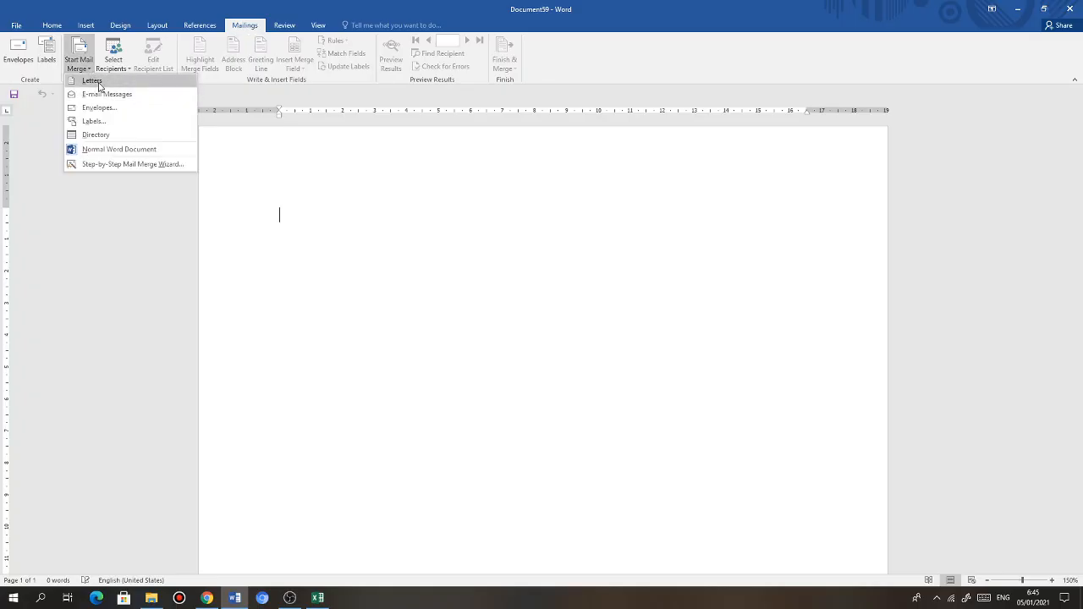
pyautogui.click(95, 82)
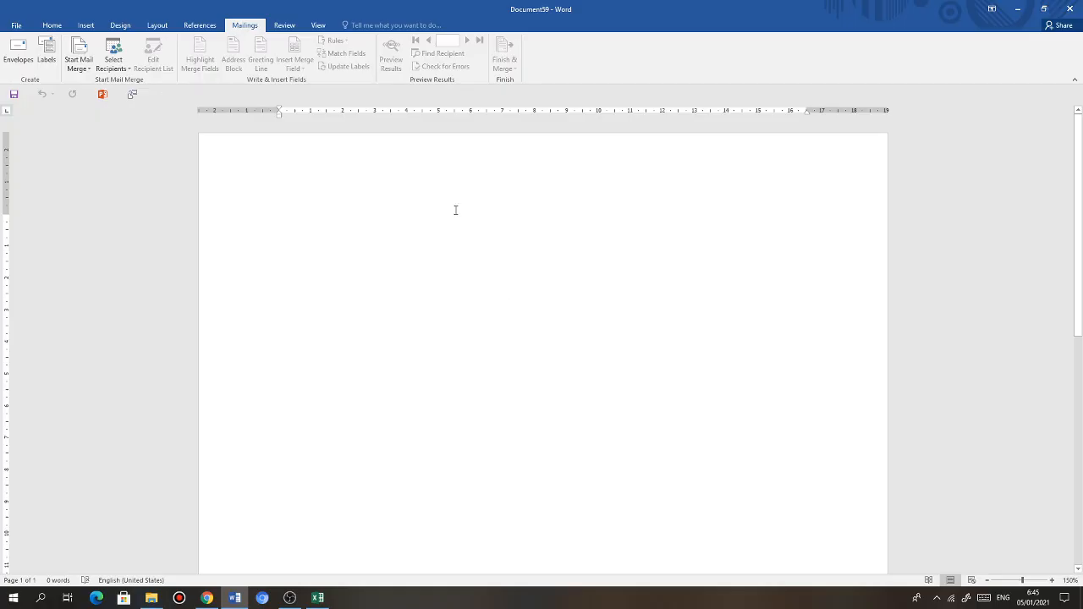
pyautogui.scroll(-5, 460, 316)
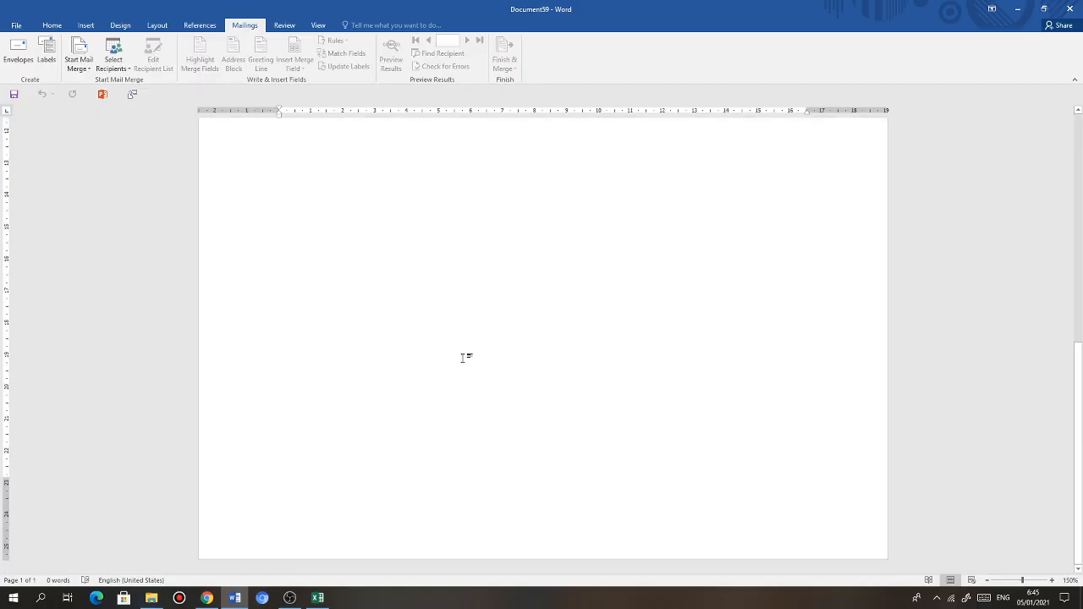
pyautogui.scroll(5, 446, 352)
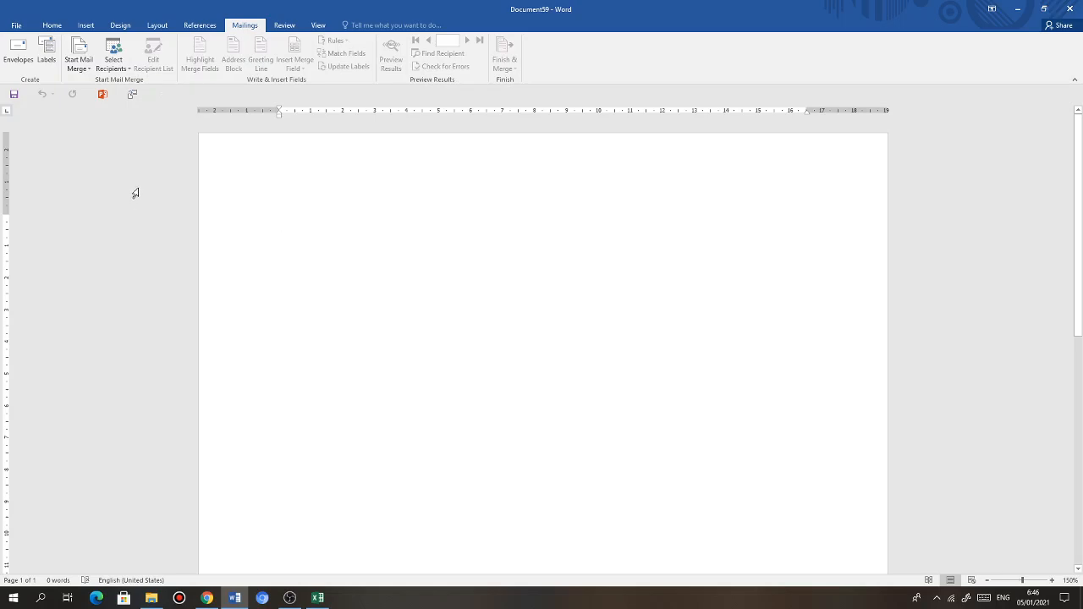
# Start typing a new recipient list and look through its fields from First Name to Address Line 1
pyautogui.click(126, 72)
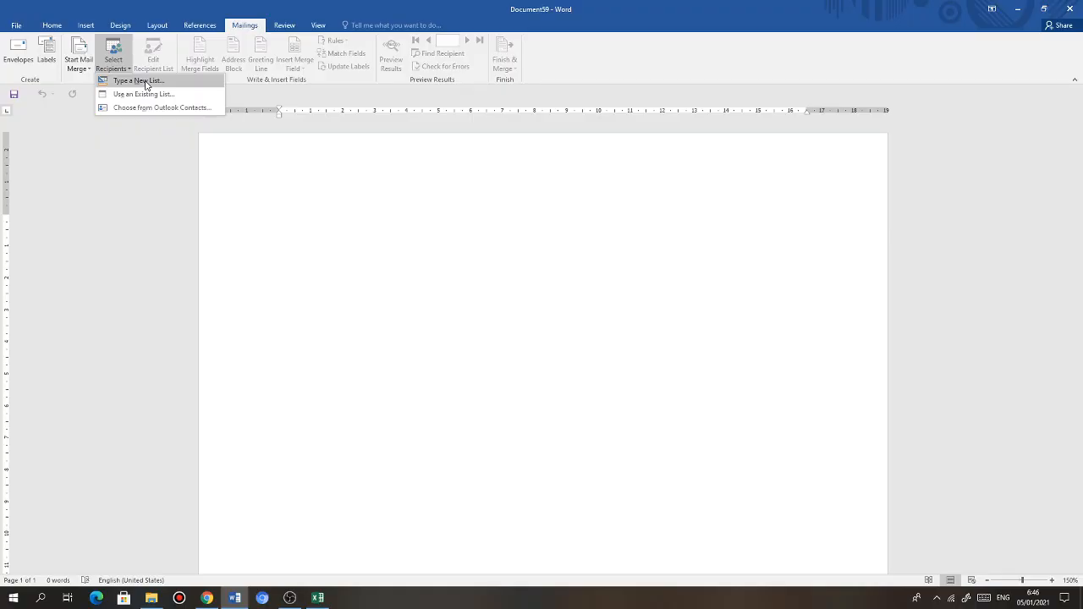
pyautogui.click(146, 84)
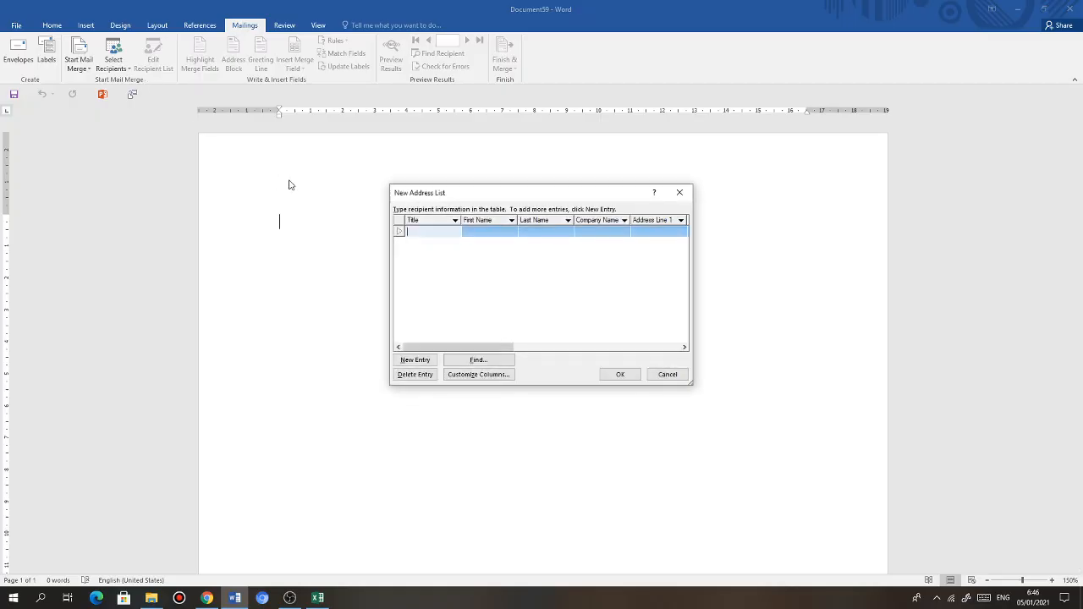
pyautogui.click(486, 234)
pyautogui.click(537, 237)
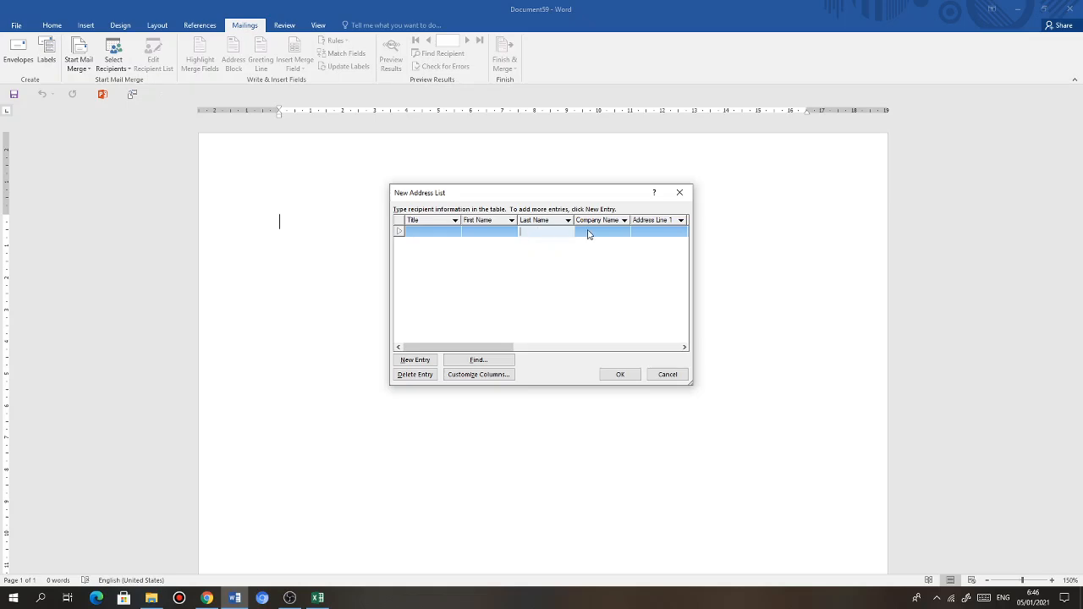
pyautogui.click(588, 234)
pyautogui.click(646, 233)
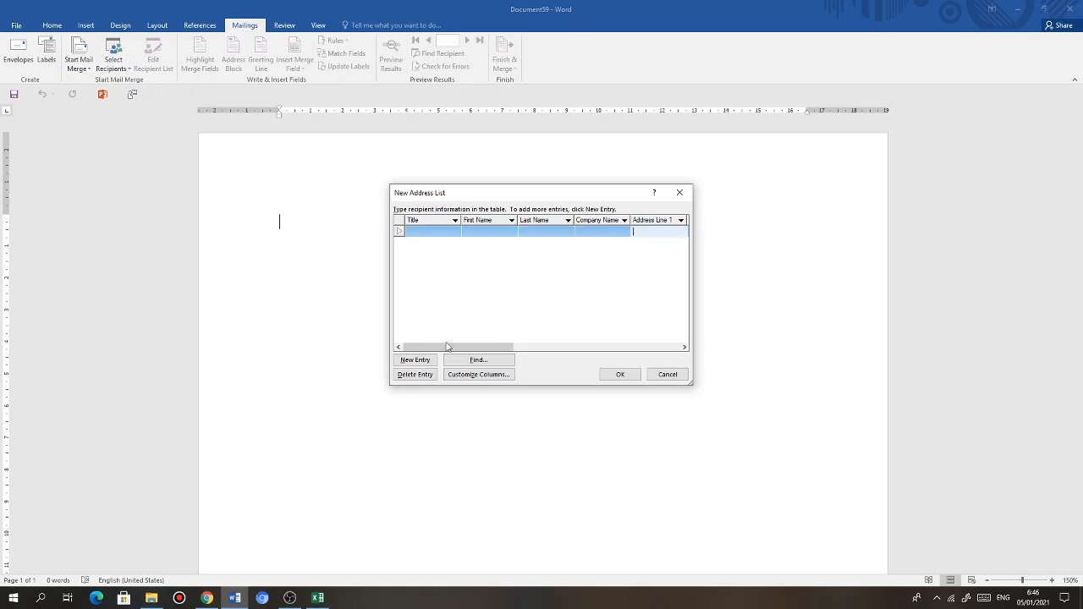
# Add a second blank entry to the new address list, and start deleting it but decline the deletion
pyautogui.click(414, 362)
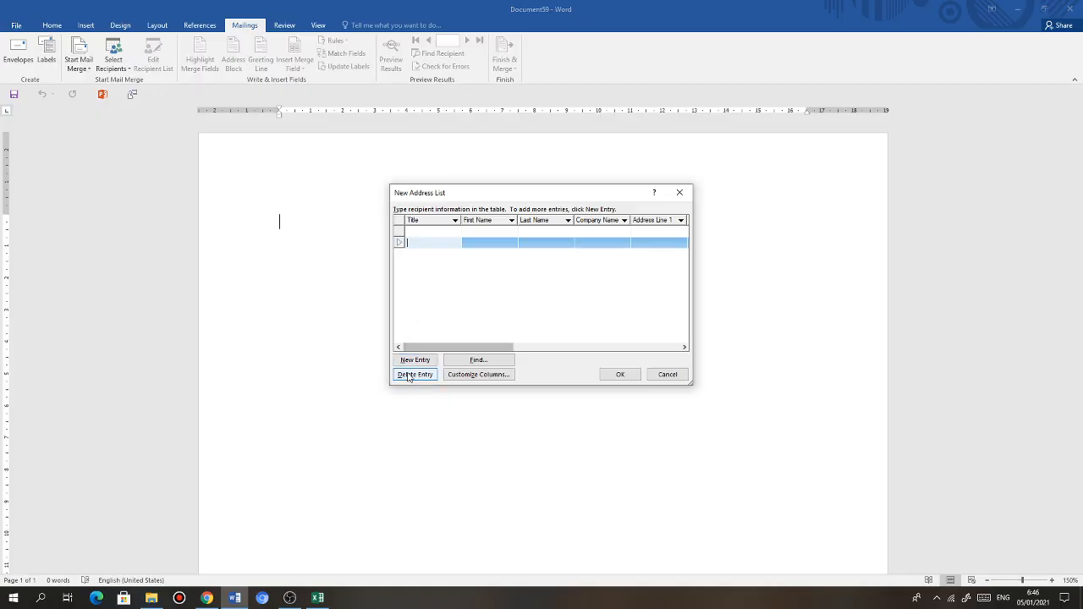
pyautogui.click(415, 375)
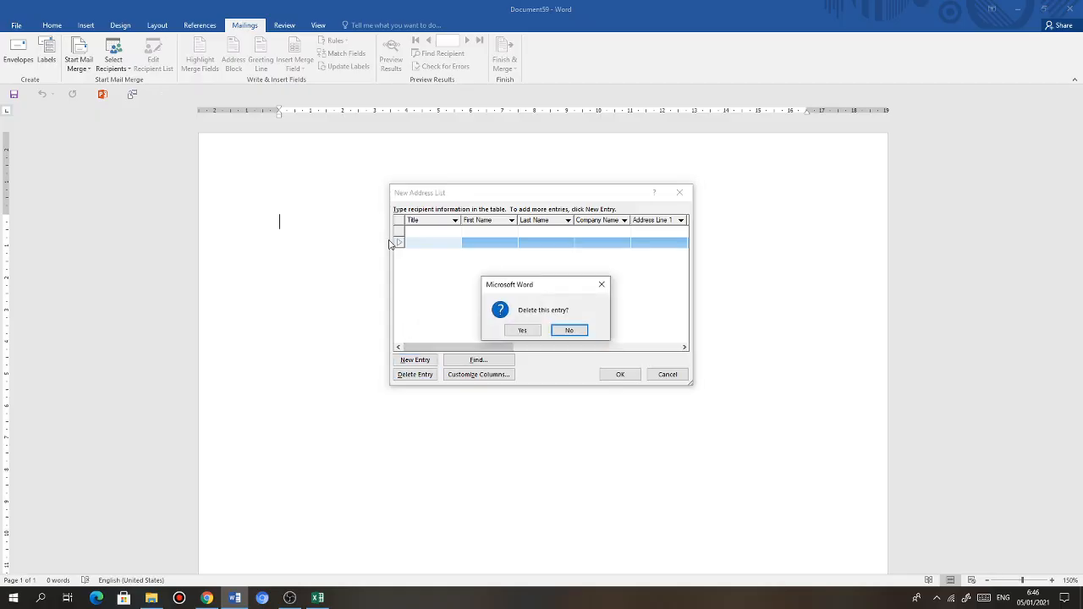
pyautogui.click(568, 331)
pyautogui.click(401, 235)
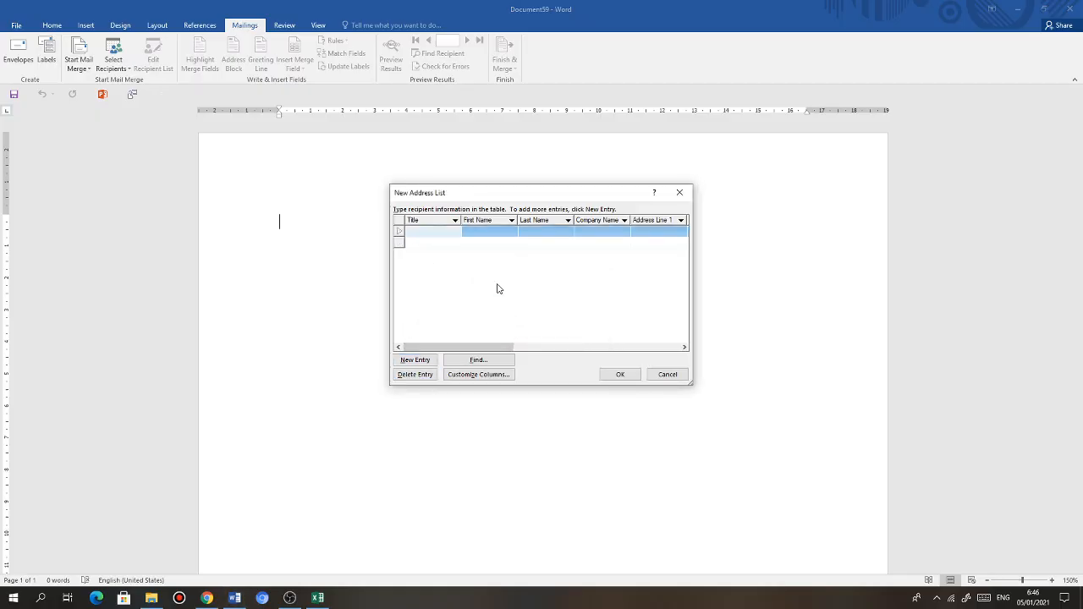
# Examine the field names available for customizing the address list, and cancel the new list without saving
pyautogui.click(478, 374)
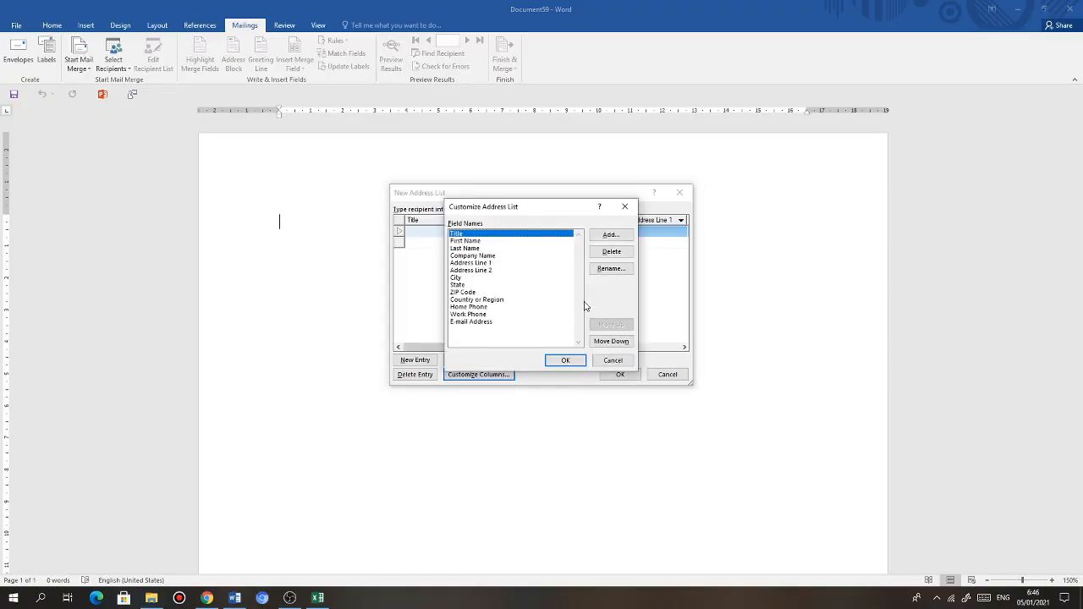
pyautogui.click(609, 362)
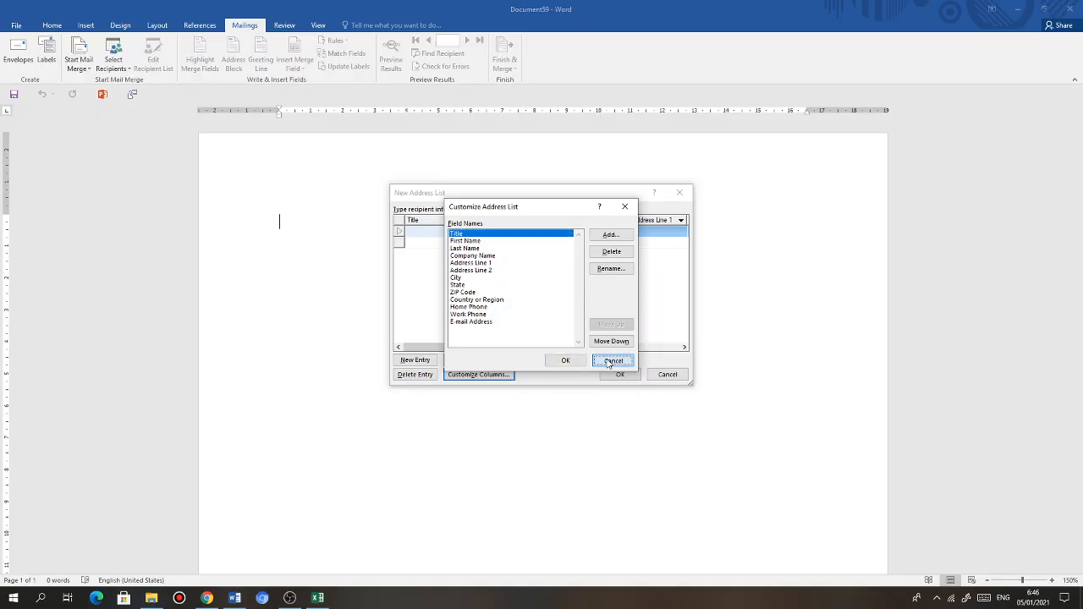
pyautogui.click(681, 377)
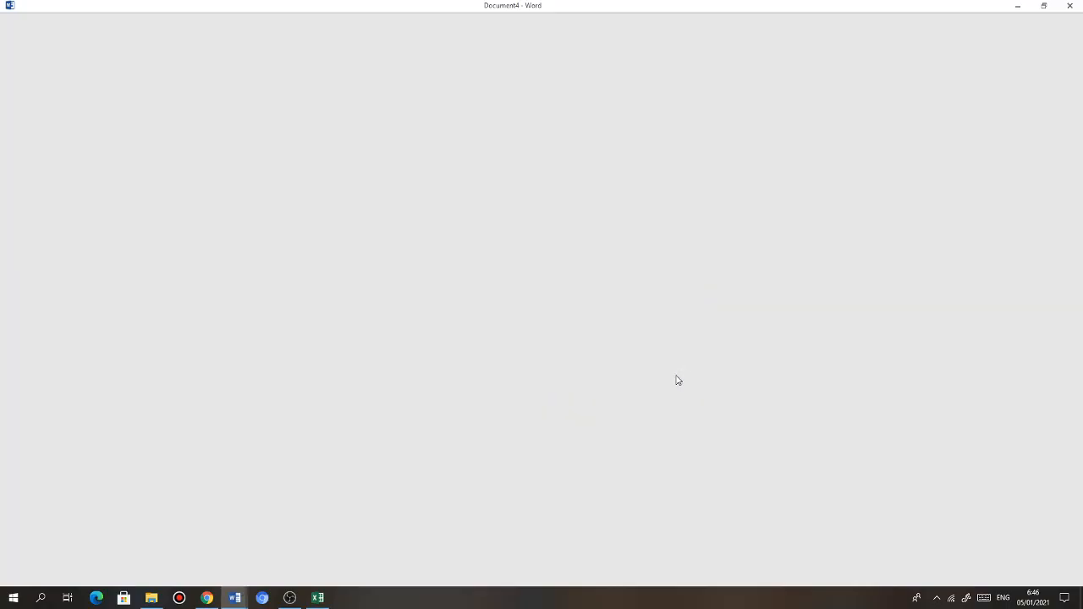
# Bring the blank Document59 window with the letter merge back to the front
pyautogui.click(236, 599)
pyautogui.click(285, 544)
pyautogui.click(234, 598)
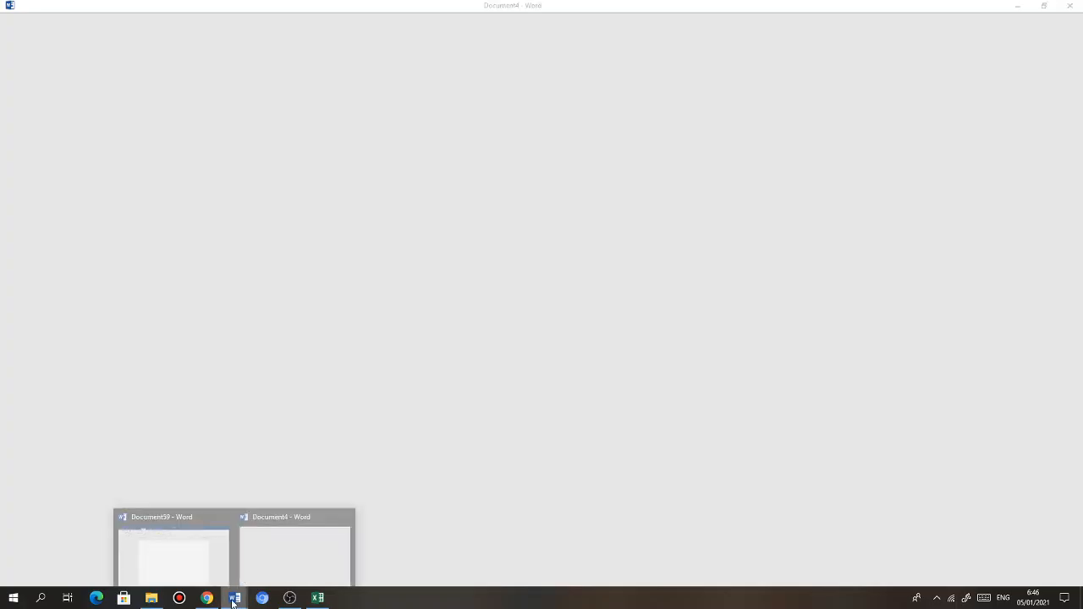
pyautogui.click(181, 554)
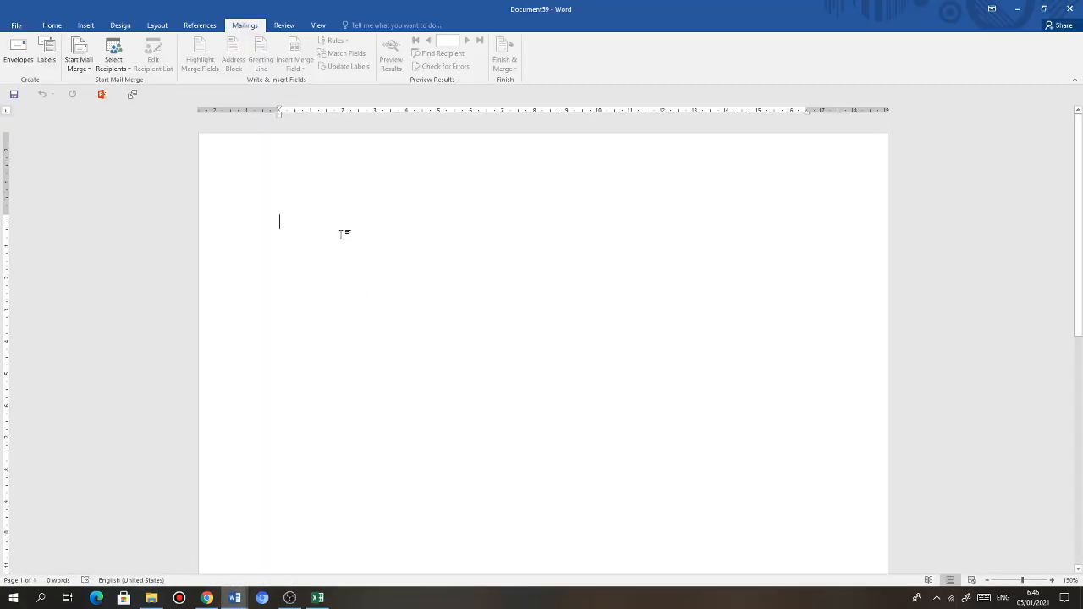
# Use the existing list Mail merge.xls from Documents > Pertemuan 14 Mail Merge as recipients, with its first table and column headers in the first row
pyautogui.click(114, 66)
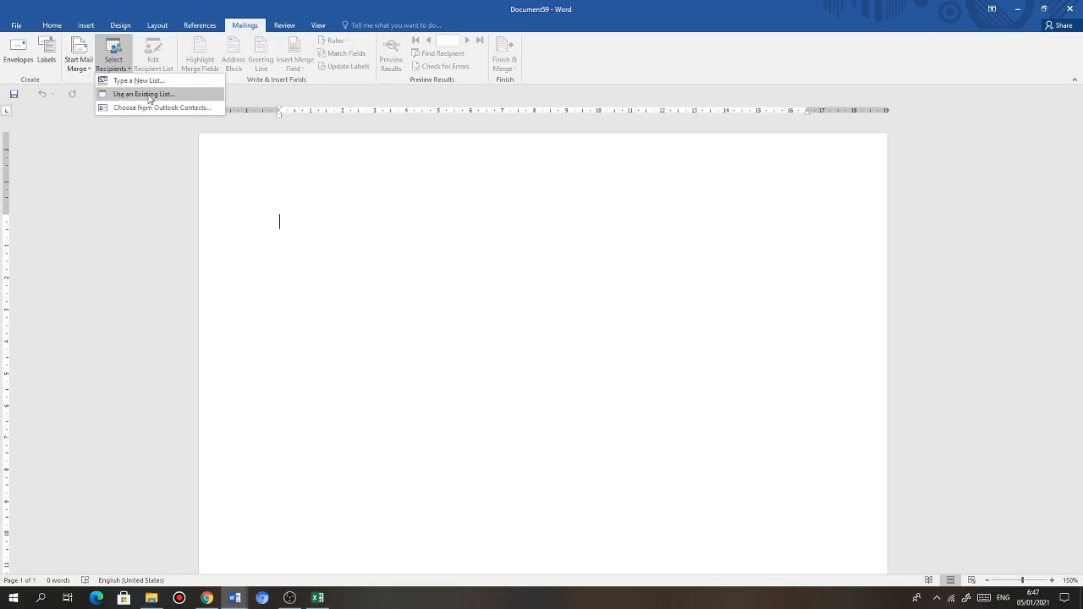
pyautogui.click(149, 96)
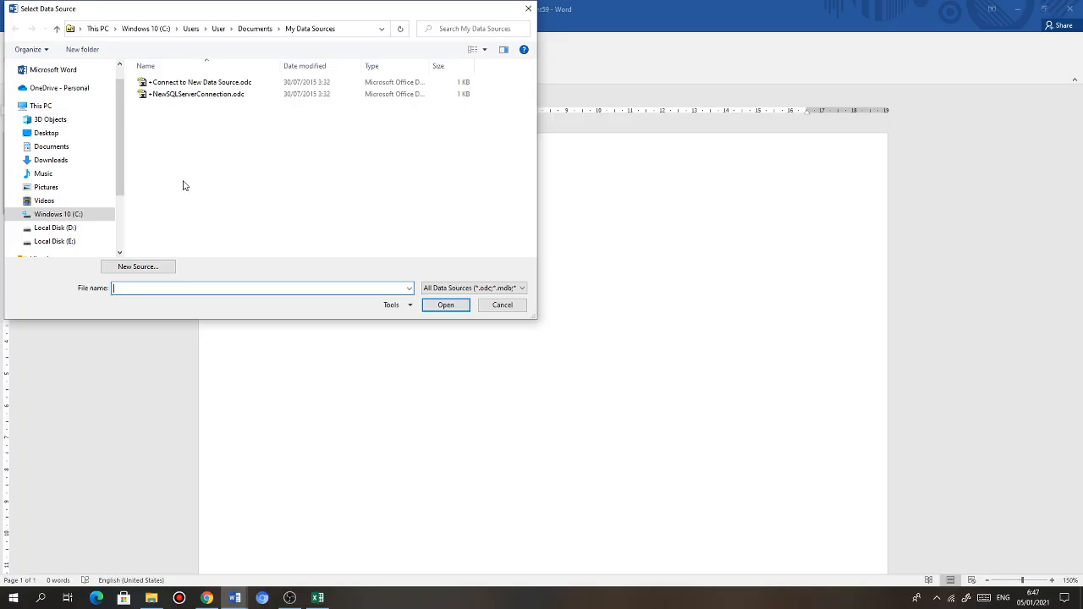
pyautogui.click(56, 149)
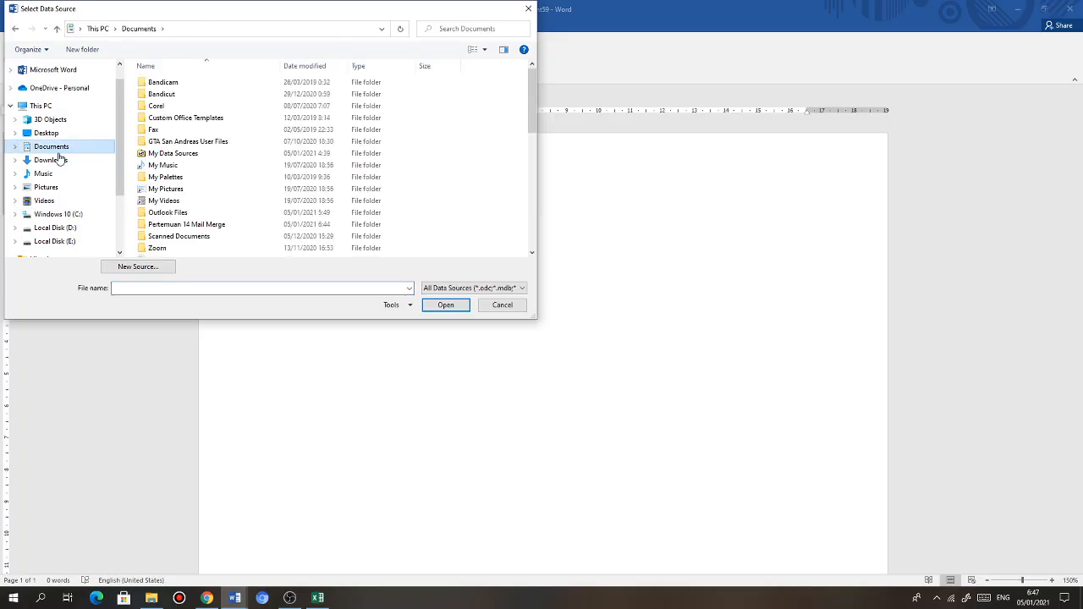
pyautogui.doubleClick(177, 225)
pyautogui.click(178, 106)
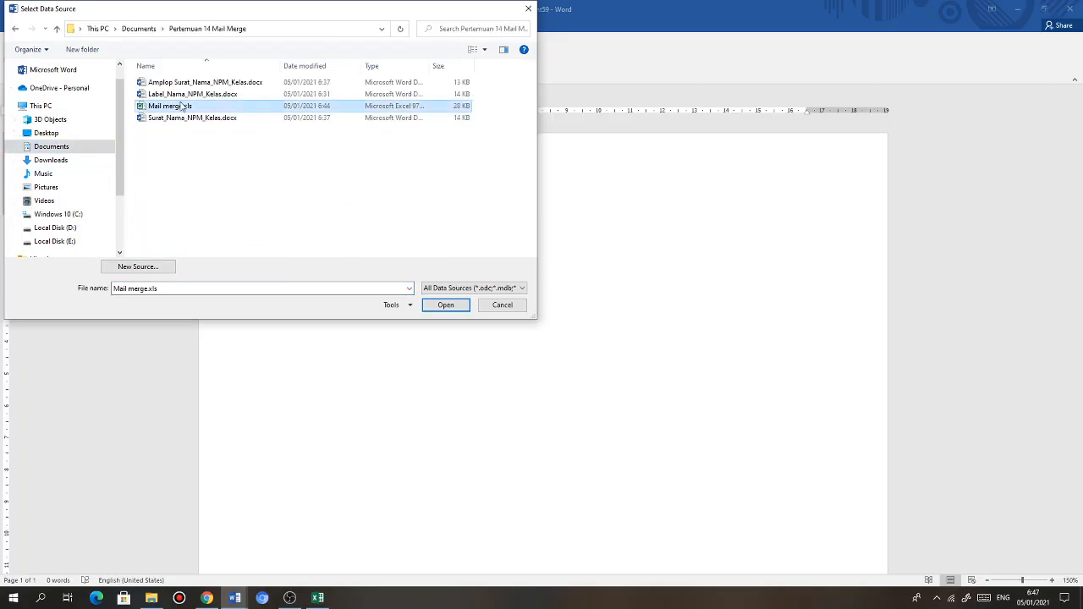
pyautogui.click(447, 307)
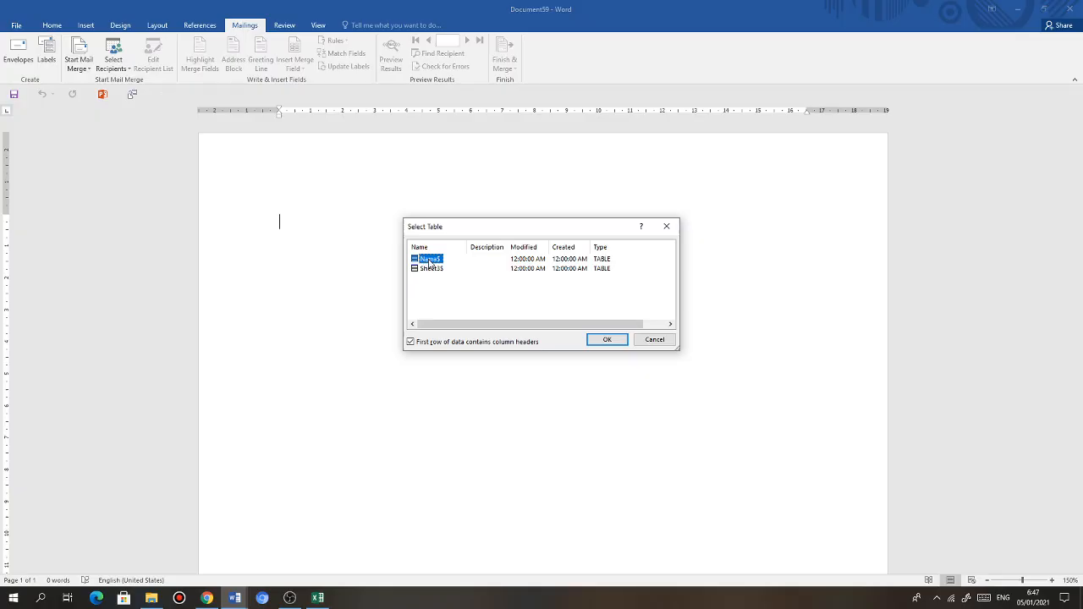
pyautogui.click(608, 340)
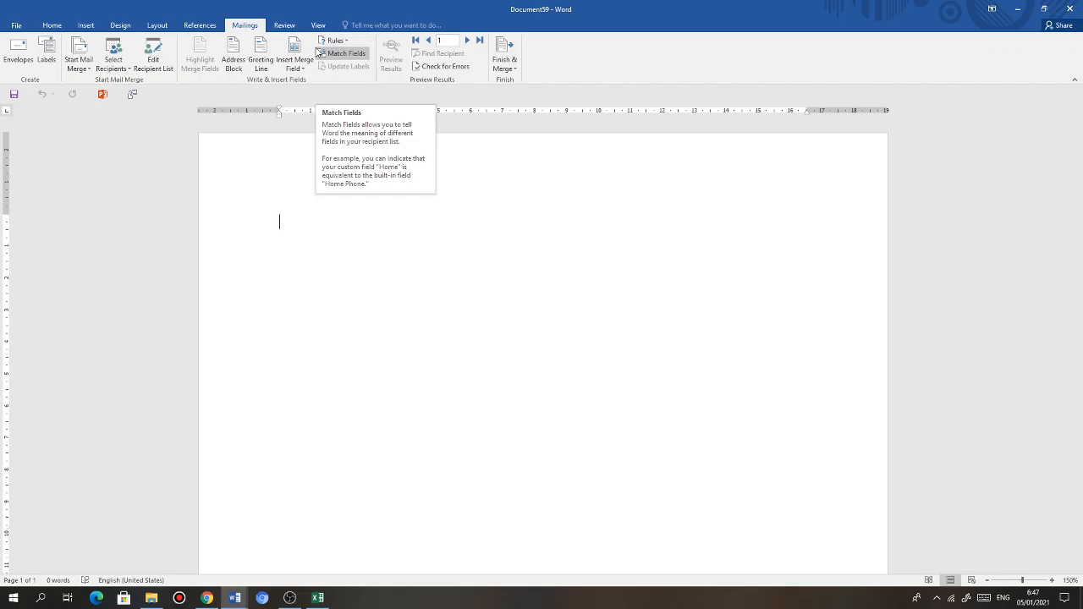
# Start the letter's address block with "Kepada" on the first line and "Yth. Bapak/Ibu" on the second
pyautogui.write('Kepada')
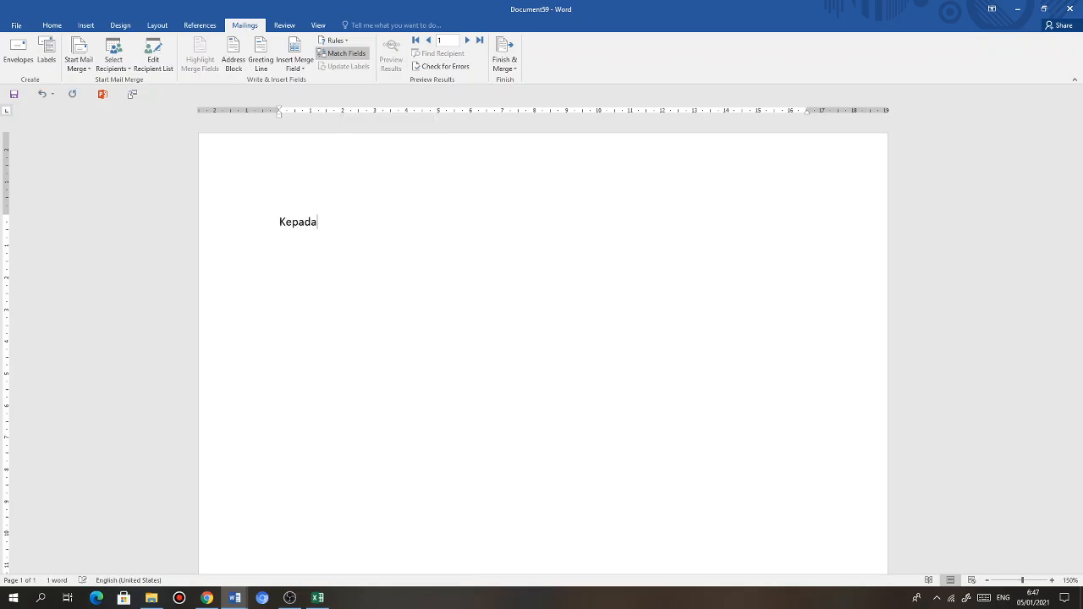
pyautogui.press('Return')
pyautogui.write('Yth.')
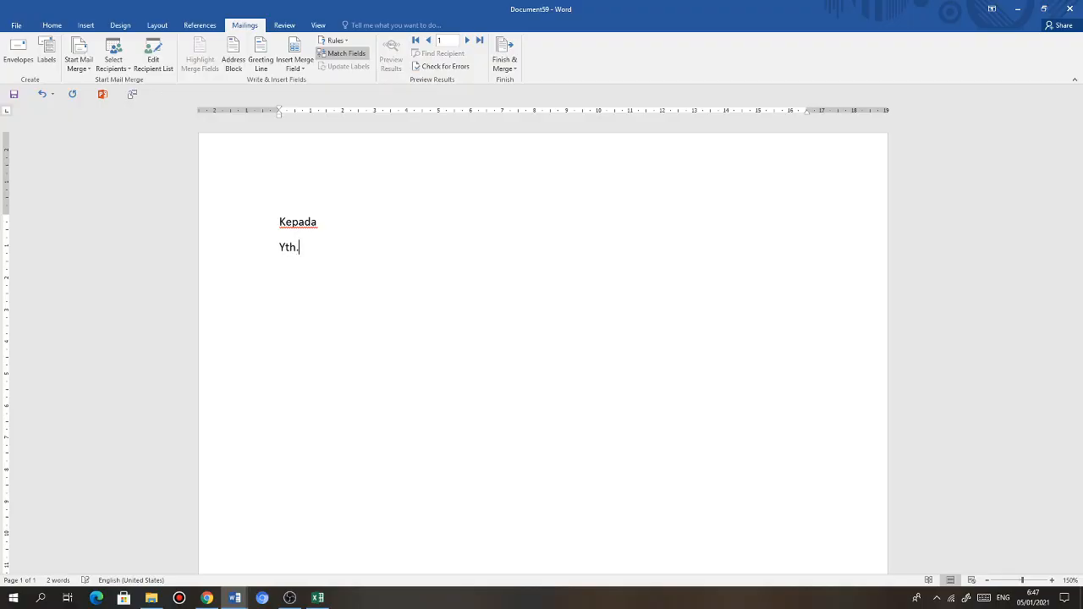
pyautogui.write(' Bapak/Ibu')
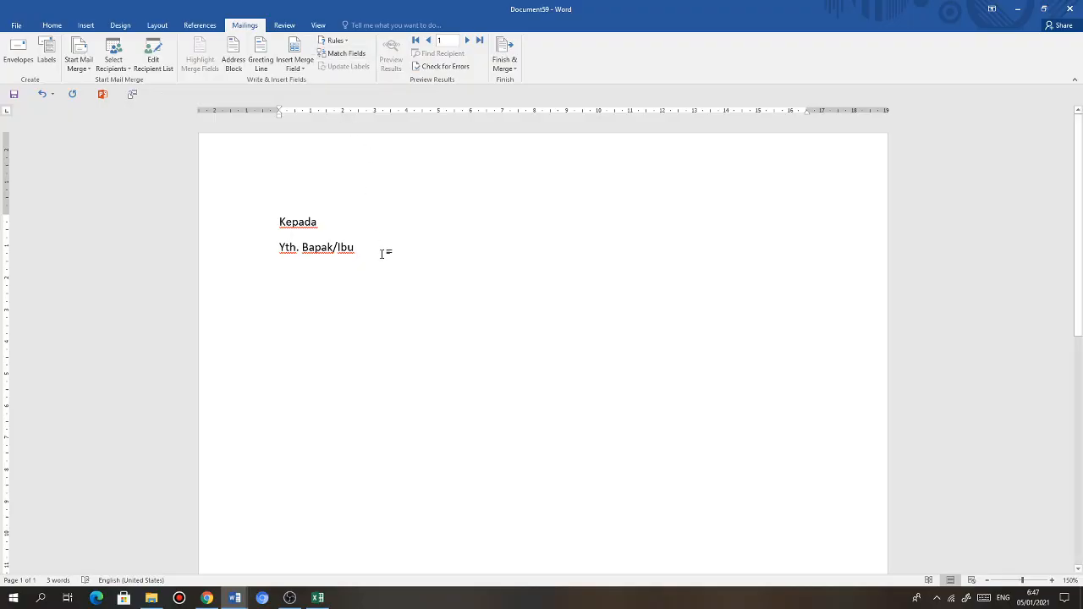
# Look through the available merge fields and the greeting line options without inserting anything
pyautogui.click(305, 69)
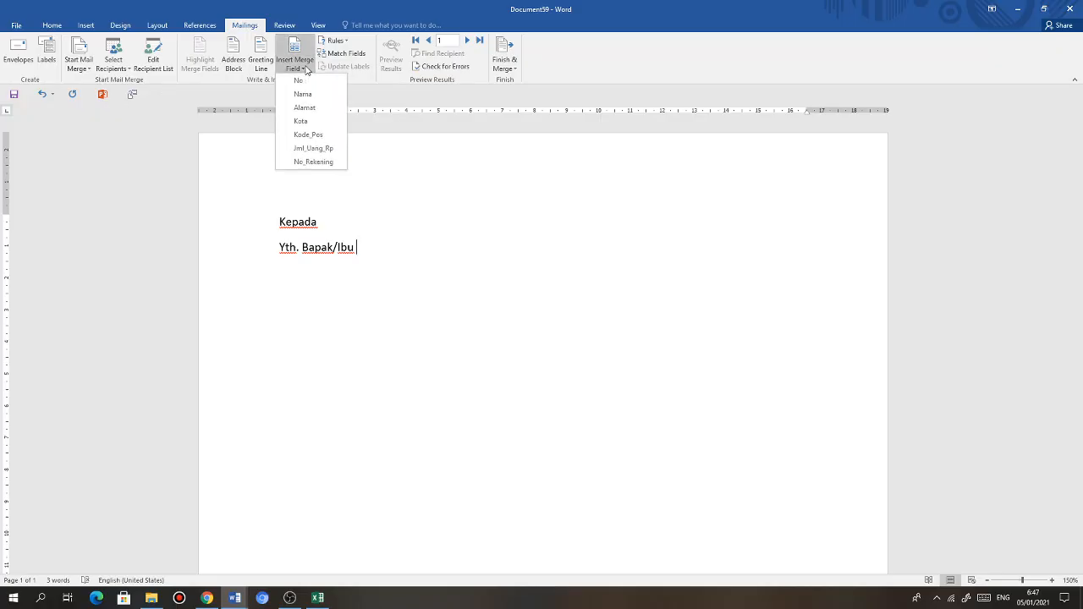
pyautogui.click(304, 69)
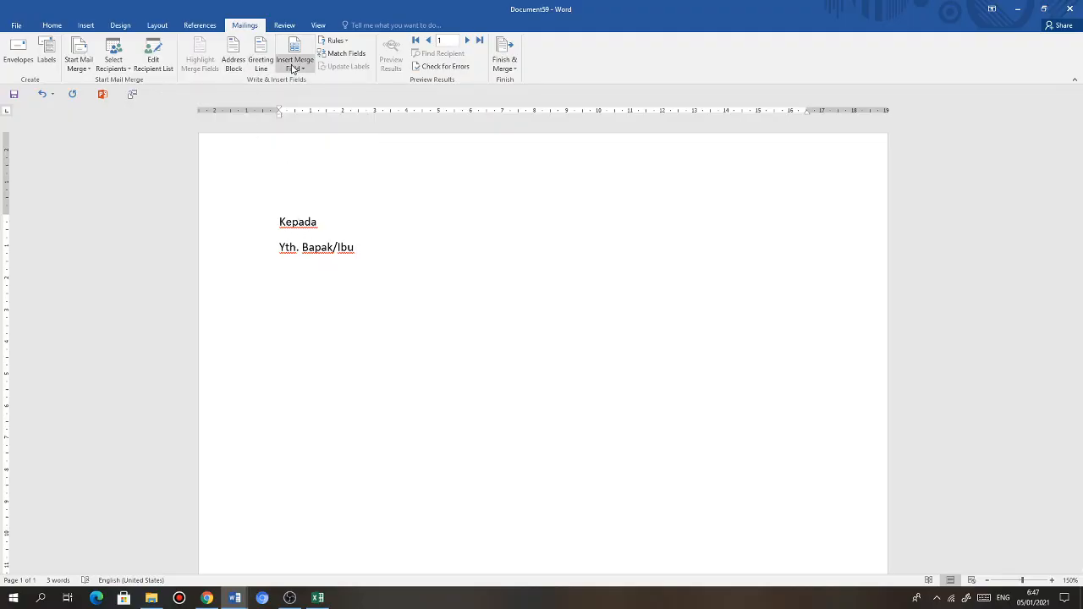
pyautogui.click(263, 67)
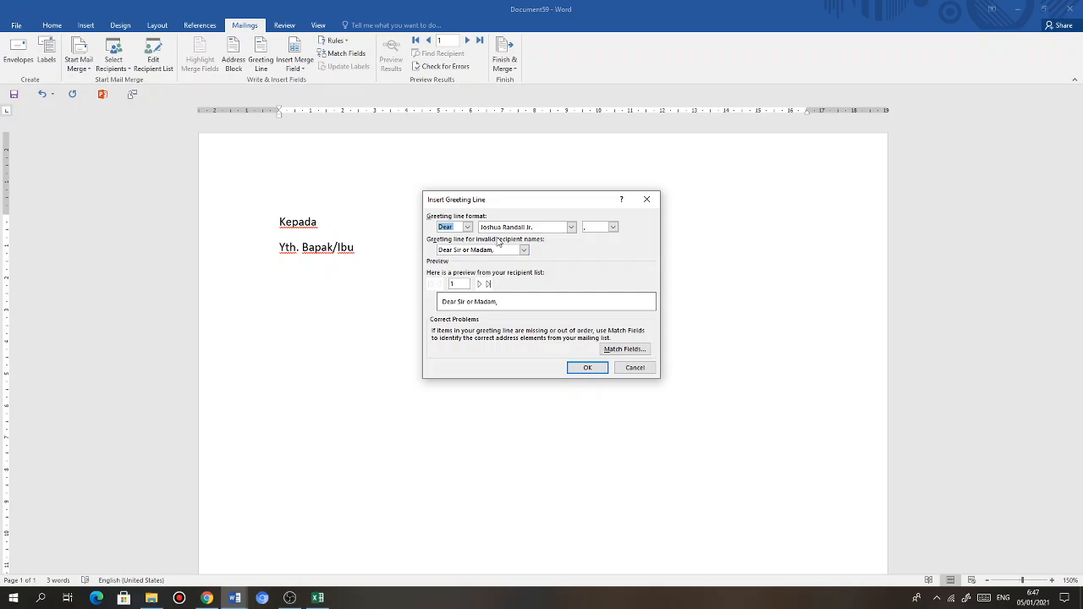
pyautogui.click(634, 368)
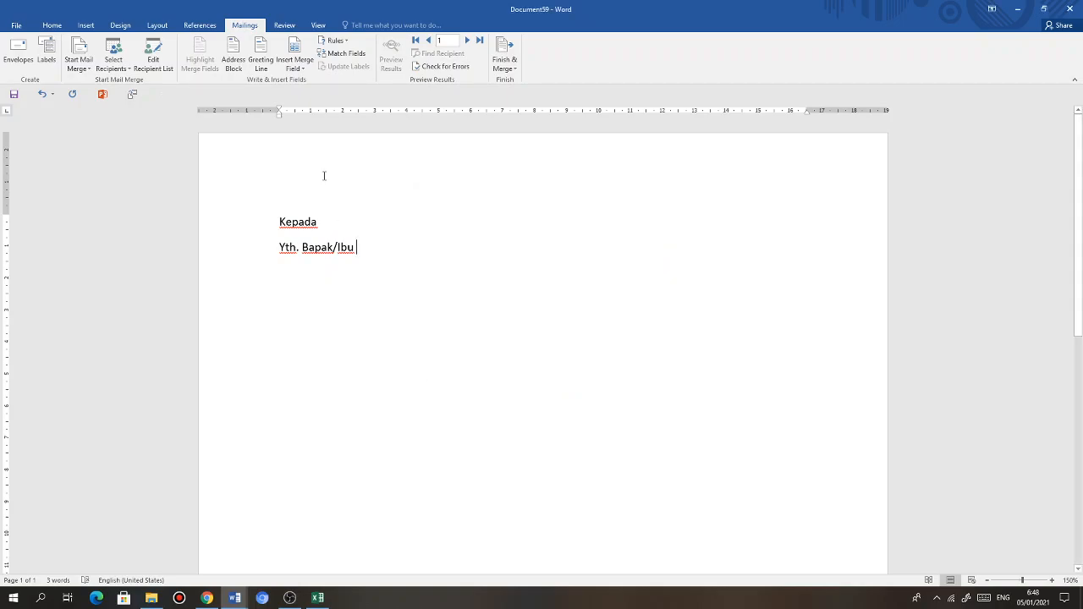
# Insert the Nama merge field after "Yth. Bapak/Ibu" and the Alamat field on the line below
pyautogui.click(305, 67)
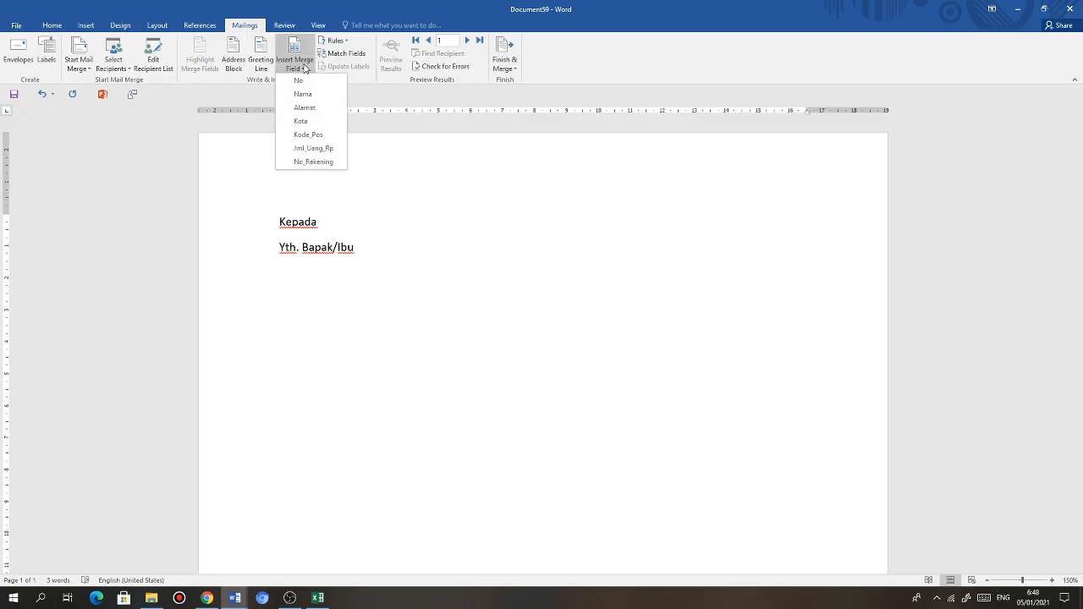
pyautogui.click(303, 93)
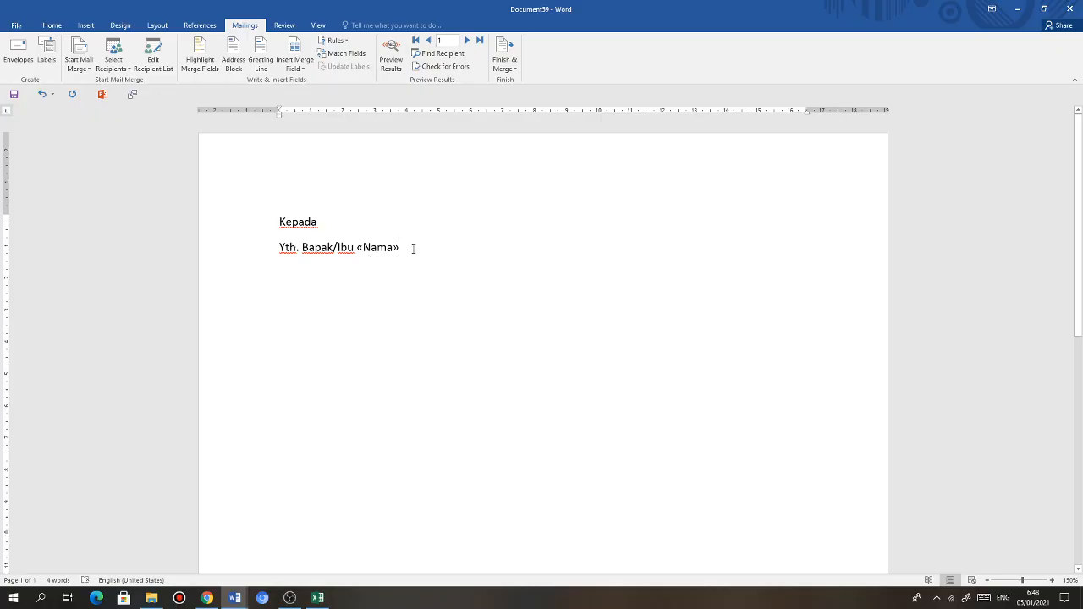
pyautogui.press('Return')
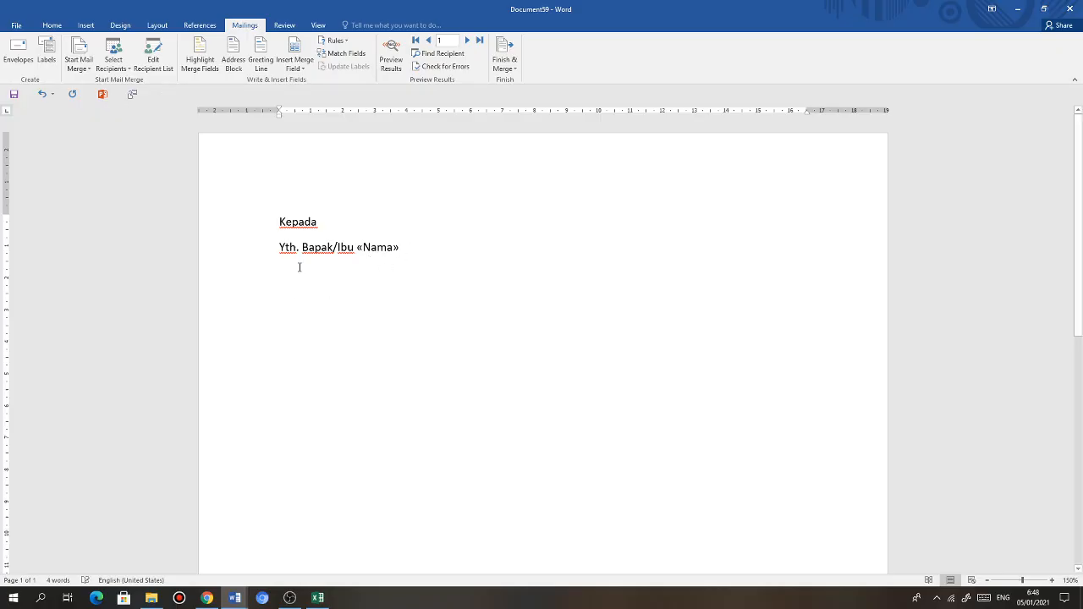
pyautogui.click(301, 70)
pyautogui.click(304, 107)
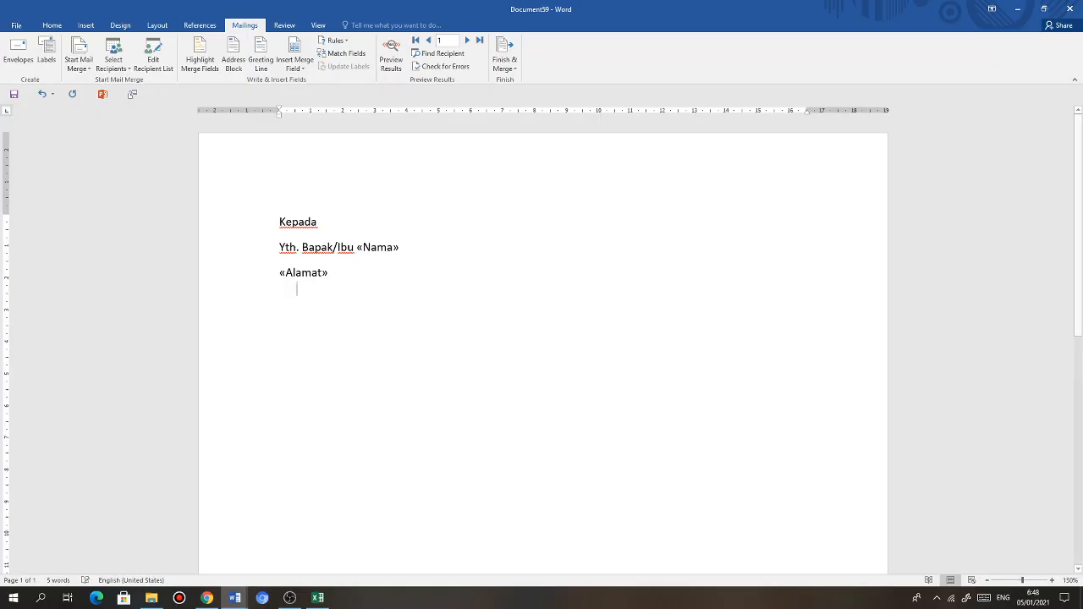
# Insert the Kota and Kode_Pos merge fields side by side on the line below Alamat
pyautogui.click(299, 69)
pyautogui.click(303, 121)
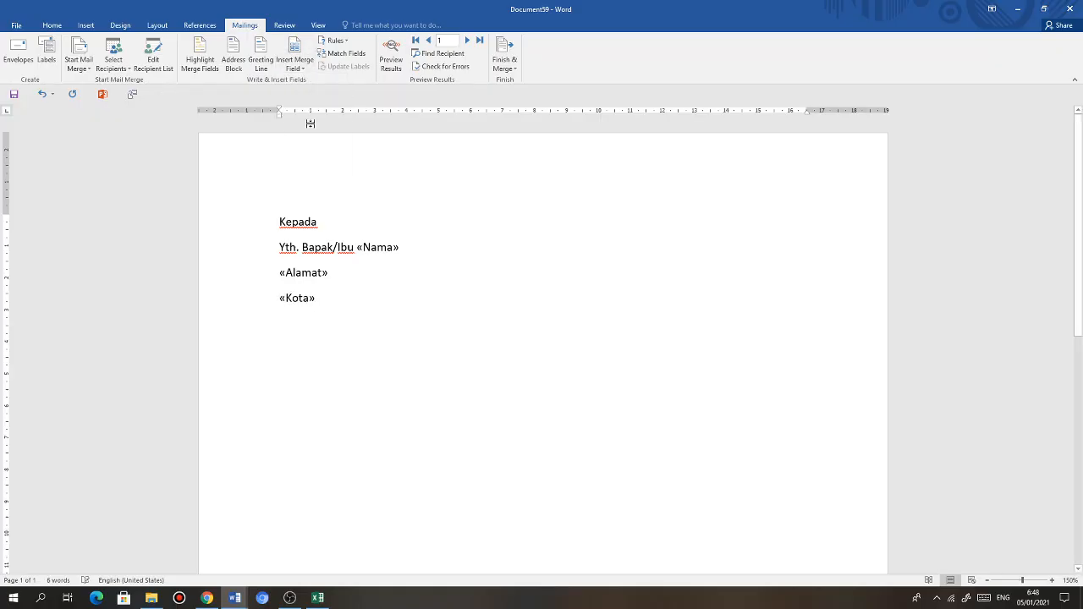
pyautogui.click(300, 69)
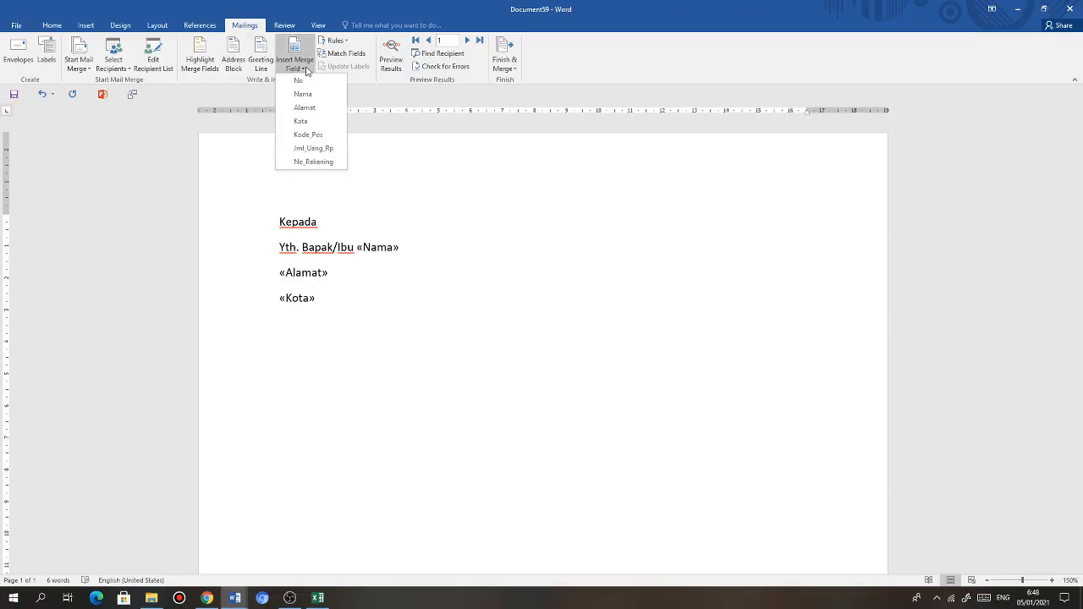
pyautogui.click(311, 134)
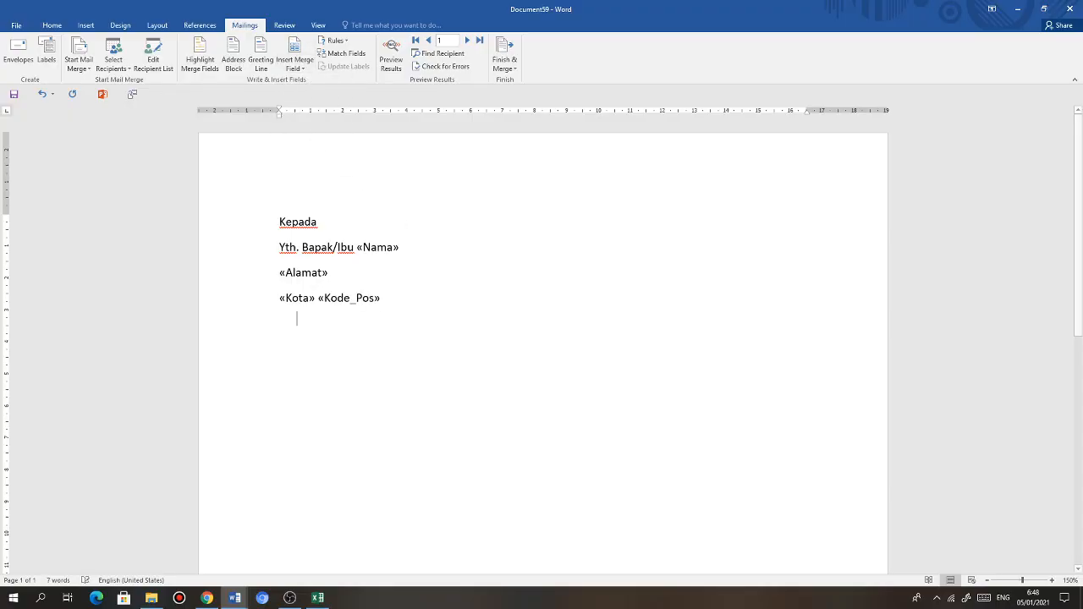
# Add the salutation "Dengan hormat," below the address block, with blank lines before and after it
pyautogui.press('Return')
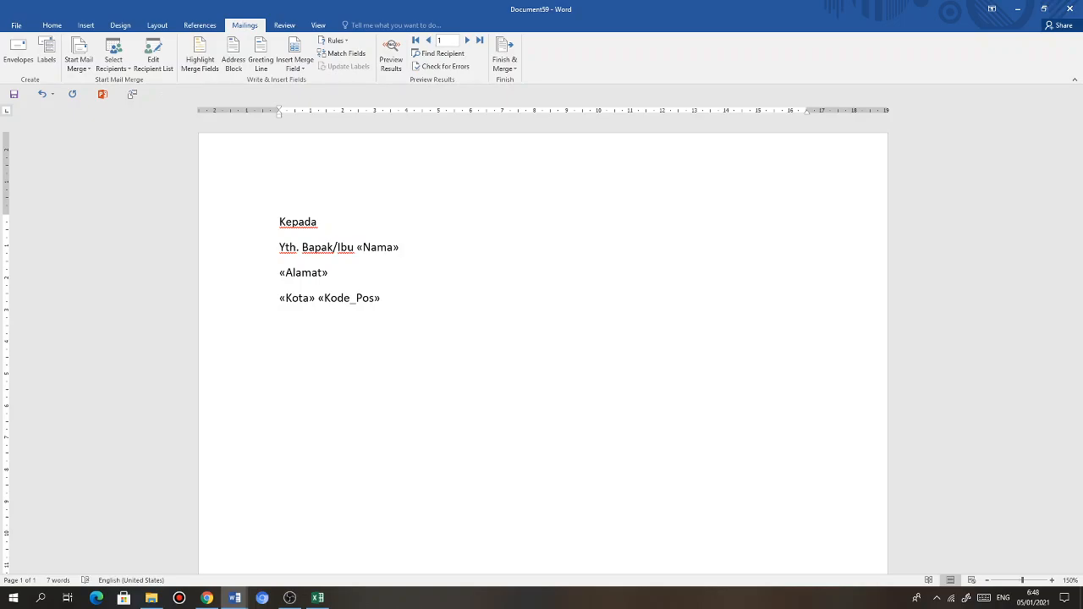
pyautogui.write('dengan hormat,')
pyautogui.press('Return')
pyautogui.press('Return')
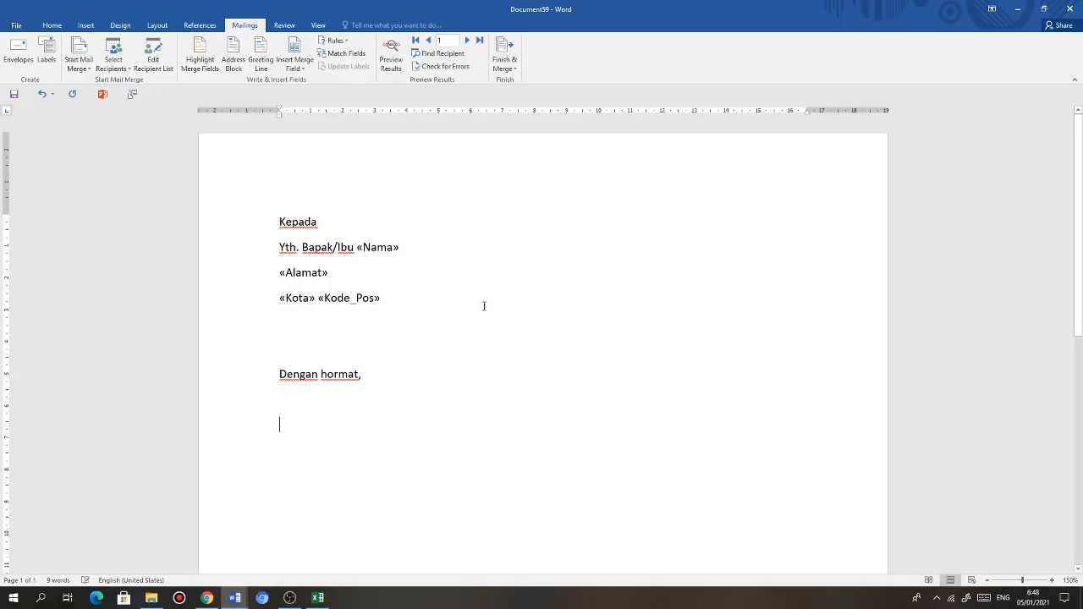
# Begin the letter body with "Melalui surat ini kami sampaikan pemberitahuan bahwa insentif untuk bulan"
pyautogui.scroll(-1, 486, 309)
pyautogui.write('M')
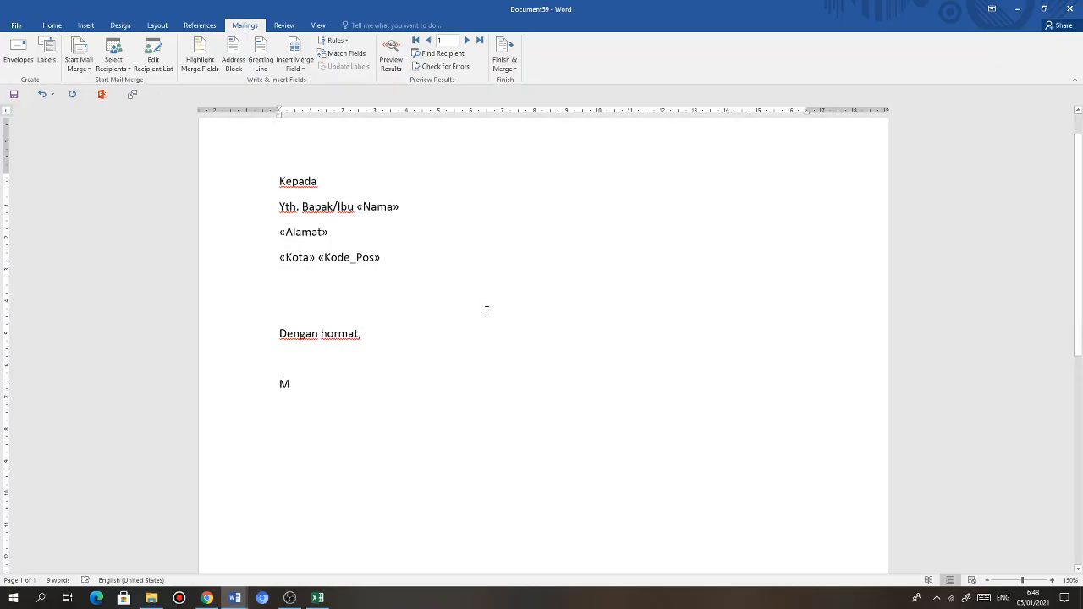
pyautogui.write('elalui sura')
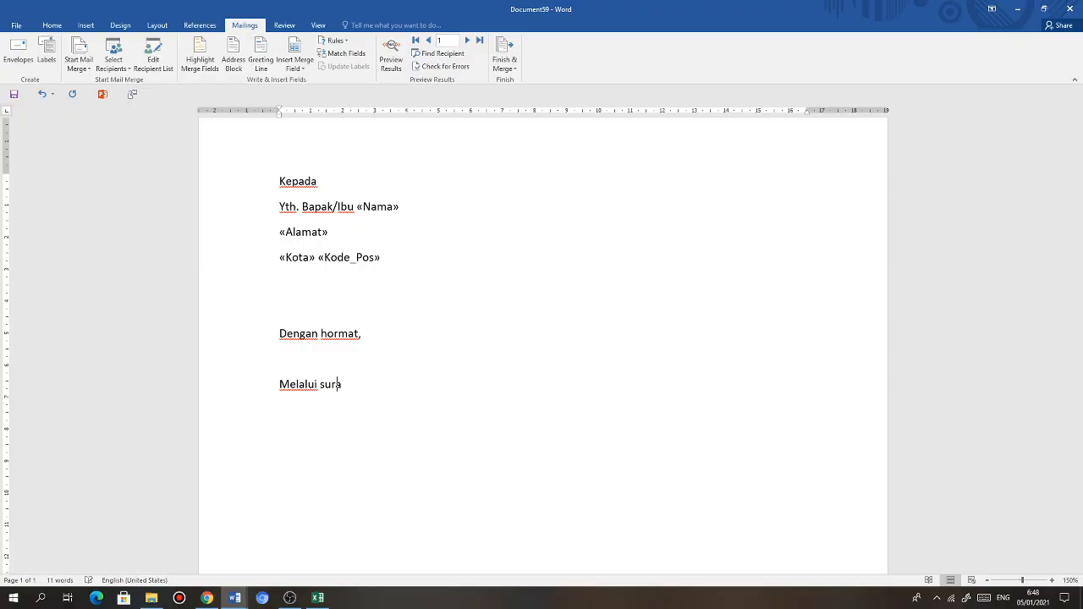
pyautogui.write('t ini kami sampaikan pemberi')
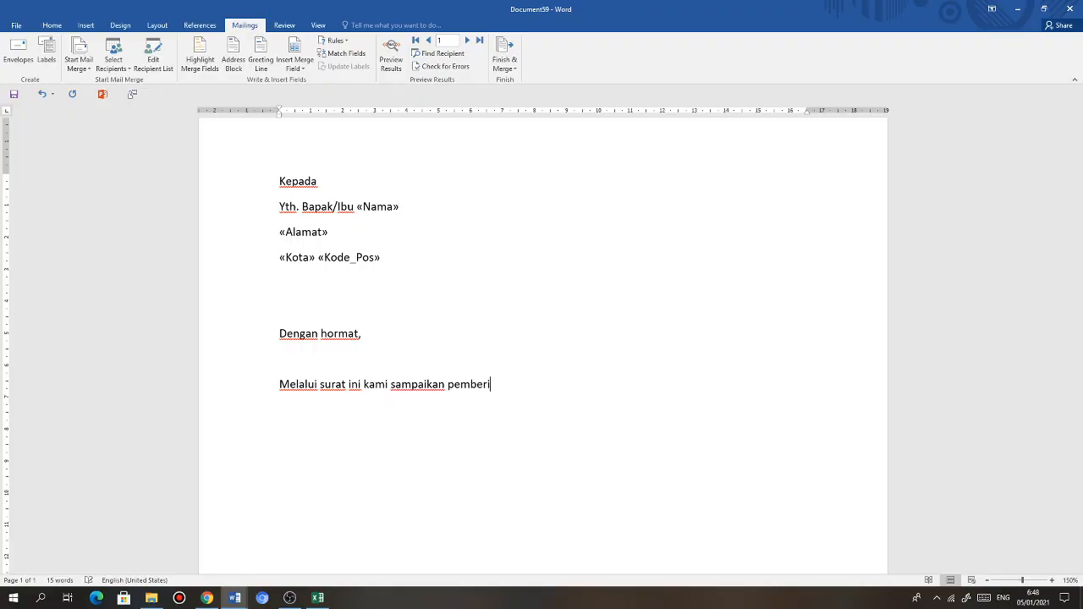
pyautogui.write('tahuan bahwa insen')
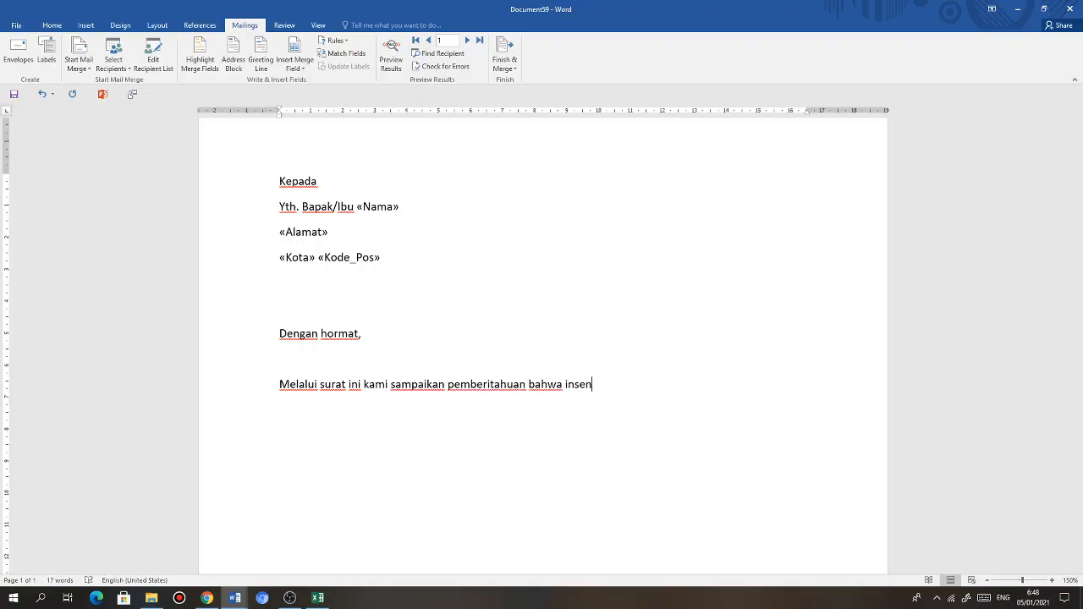
pyautogui.write('tif untuk bulan')
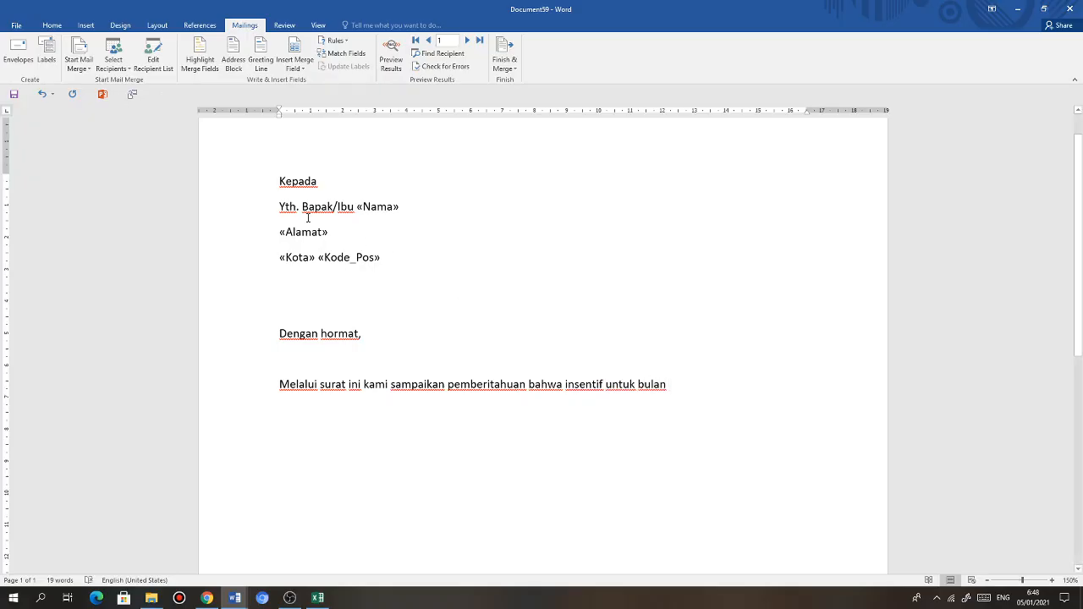
# Insert the current date after "bulan" in the "January 21" format with the language English (Indonesia)
pyautogui.click(85, 26)
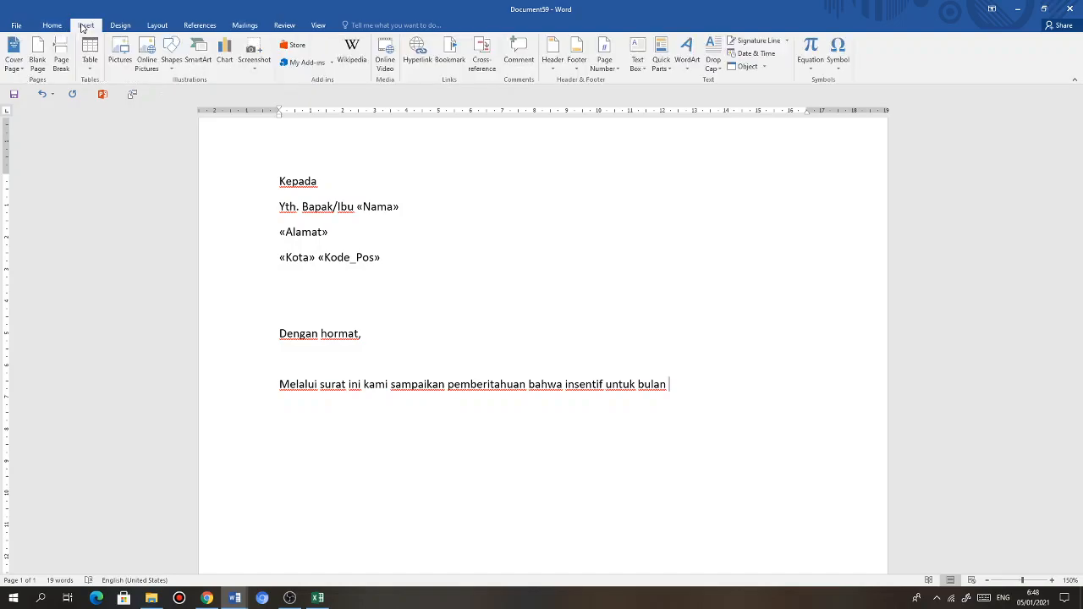
pyautogui.click(749, 53)
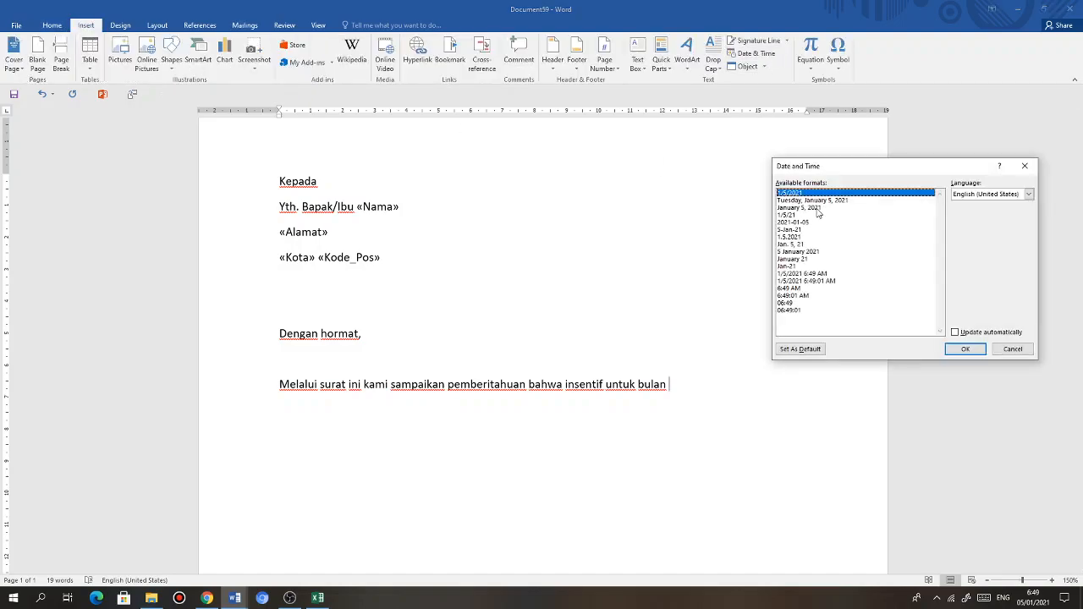
pyautogui.click(795, 259)
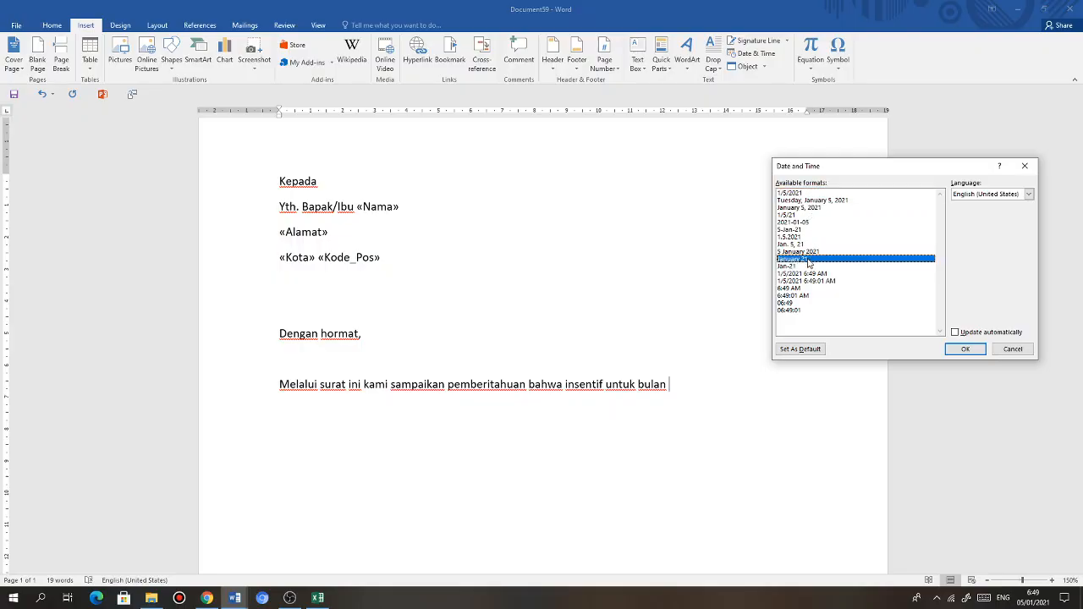
pyautogui.click(1029, 195)
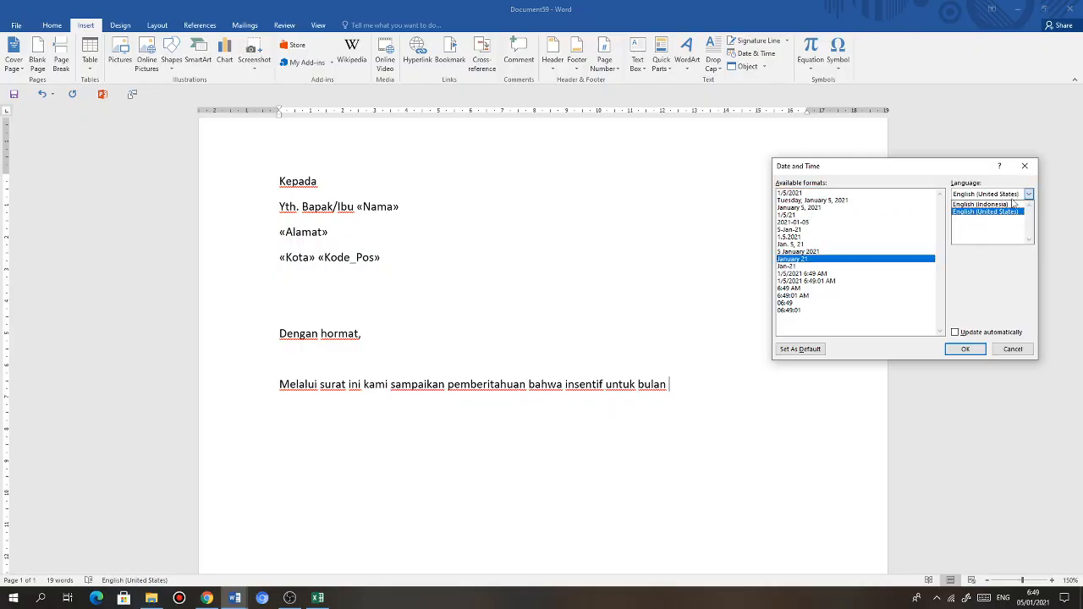
pyautogui.click(1013, 204)
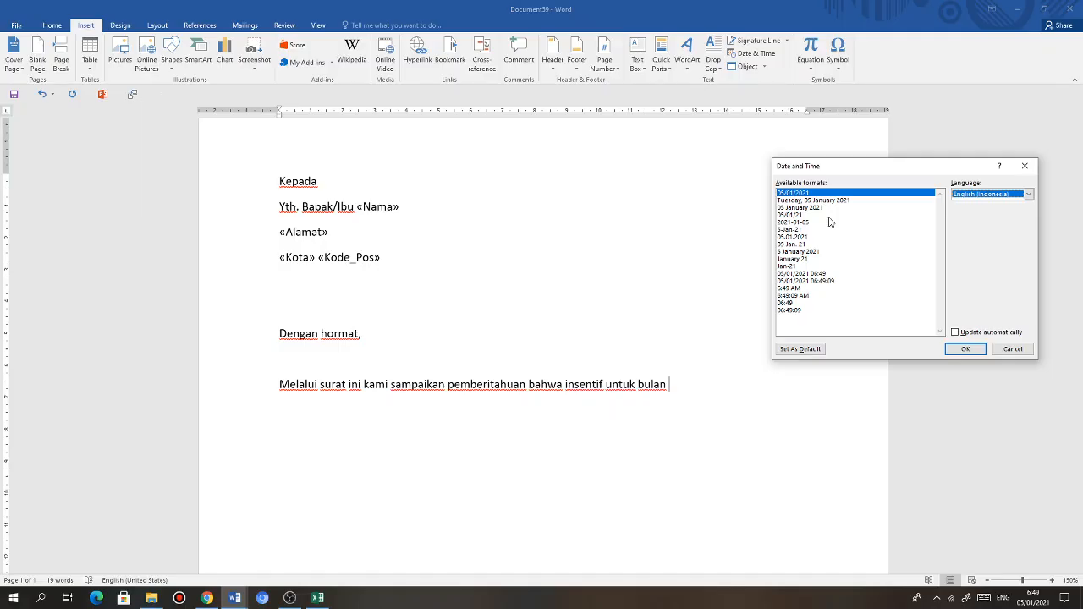
pyautogui.click(800, 260)
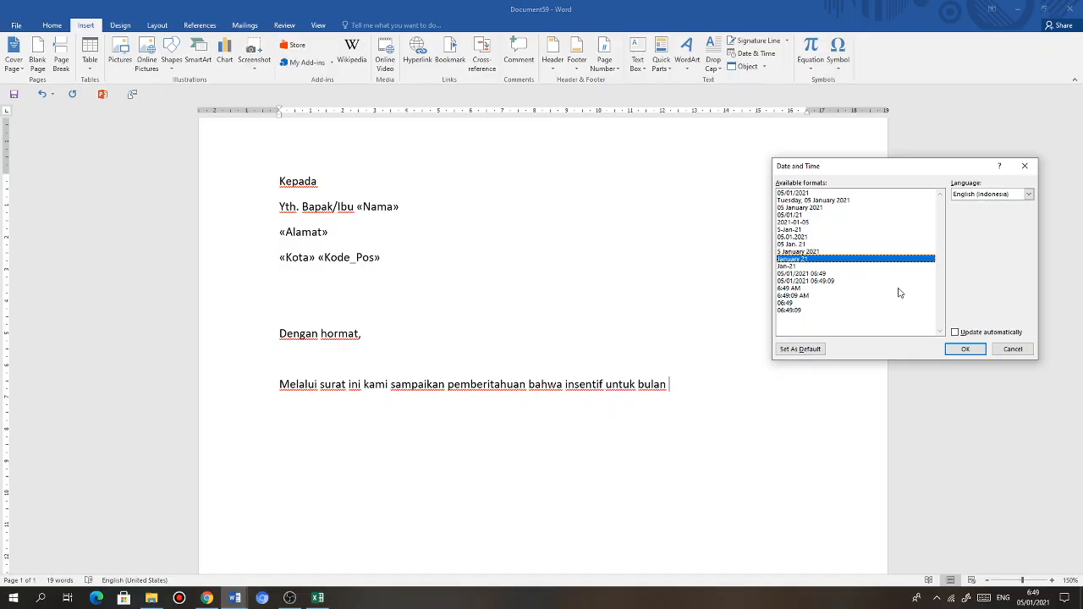
pyautogui.click(966, 350)
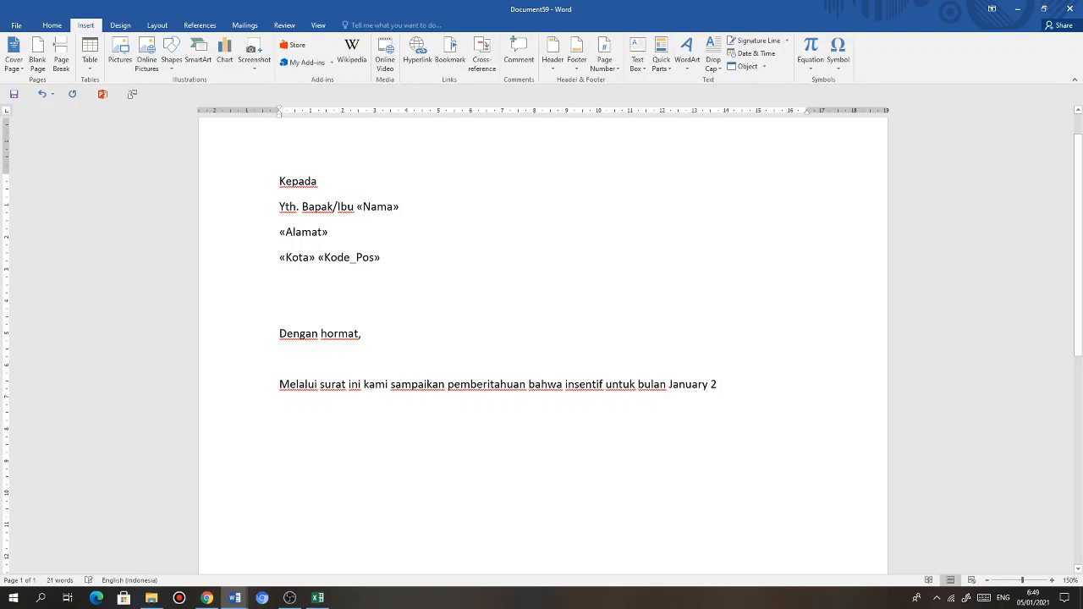
# Delete the inserted month and year after "bulan"
pyautogui.press('BackSpace')
pyautogui.press('BackSpace')
pyautogui.press('BackSpace')
pyautogui.press('BackSpace')
pyautogui.press('BackSpace')
pyautogui.press('BackSpace')
pyautogui.press('BackSpace')
pyautogui.press('BackSpace')
pyautogui.press('BackSpace')
# Insert the current month and year after "bulan" as an automatically updating date in the "January 21" format
pyautogui.click(754, 53)
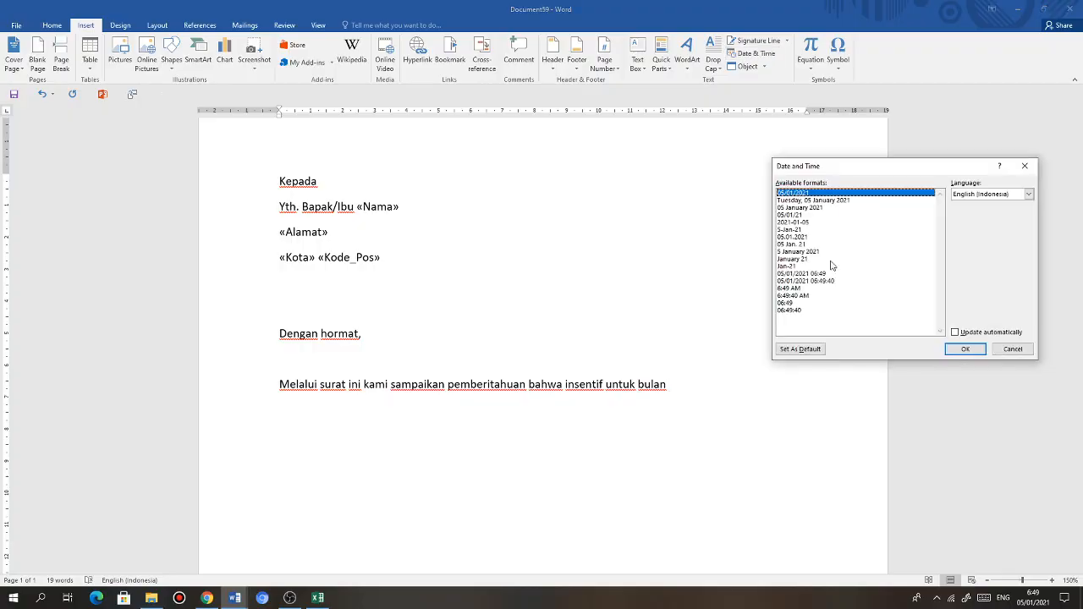
pyautogui.click(955, 334)
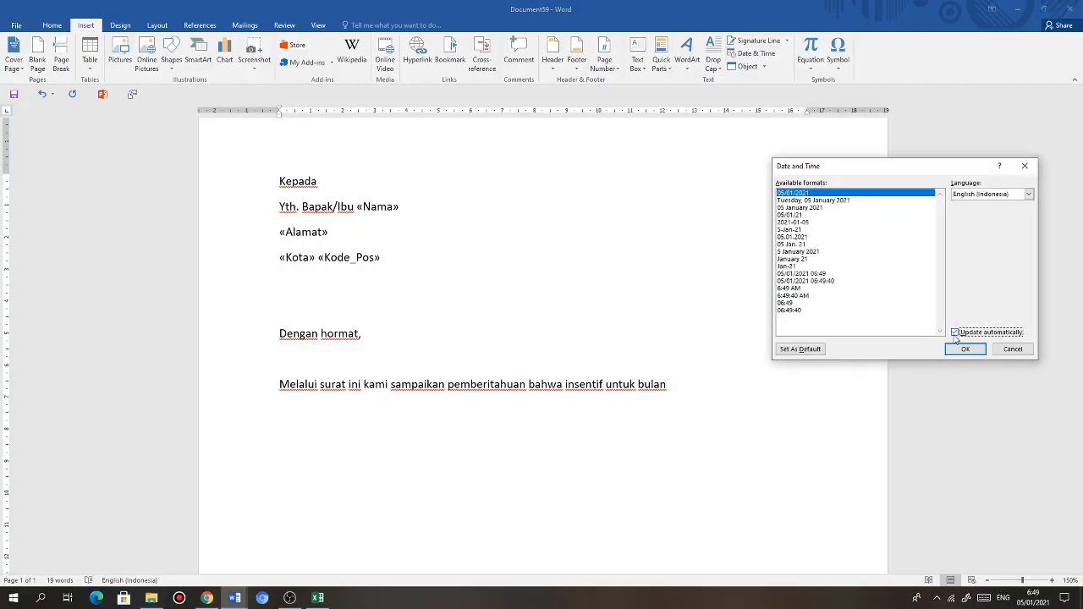
pyautogui.click(796, 261)
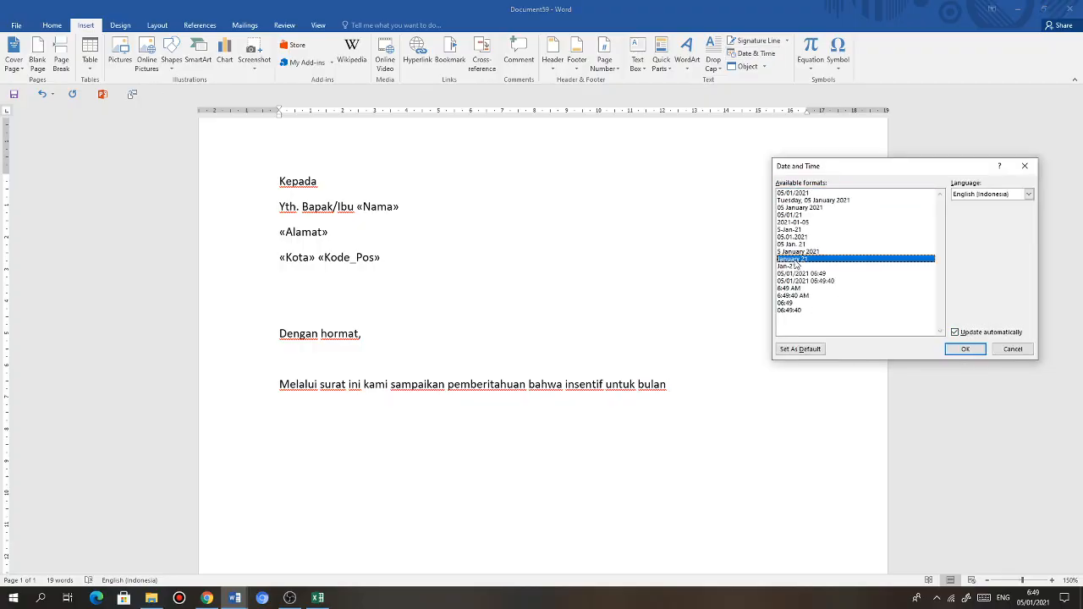
pyautogui.click(968, 349)
pyautogui.click(696, 389)
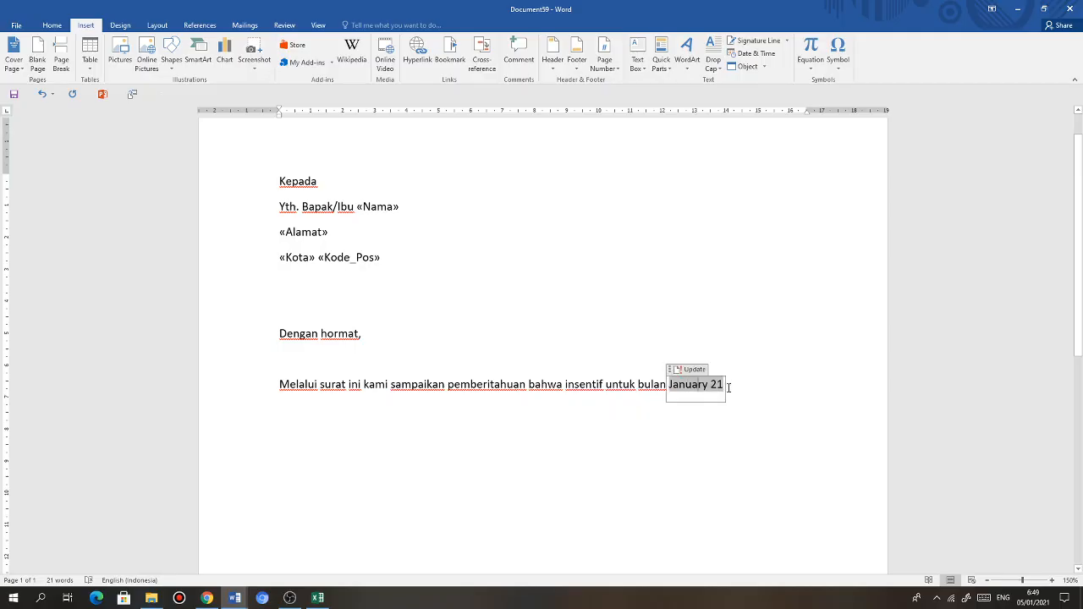
# Continue the sentence after the date with "sebesar Rp" followed by the Jml_Uang_Rp merge field
pyautogui.click(740, 384)
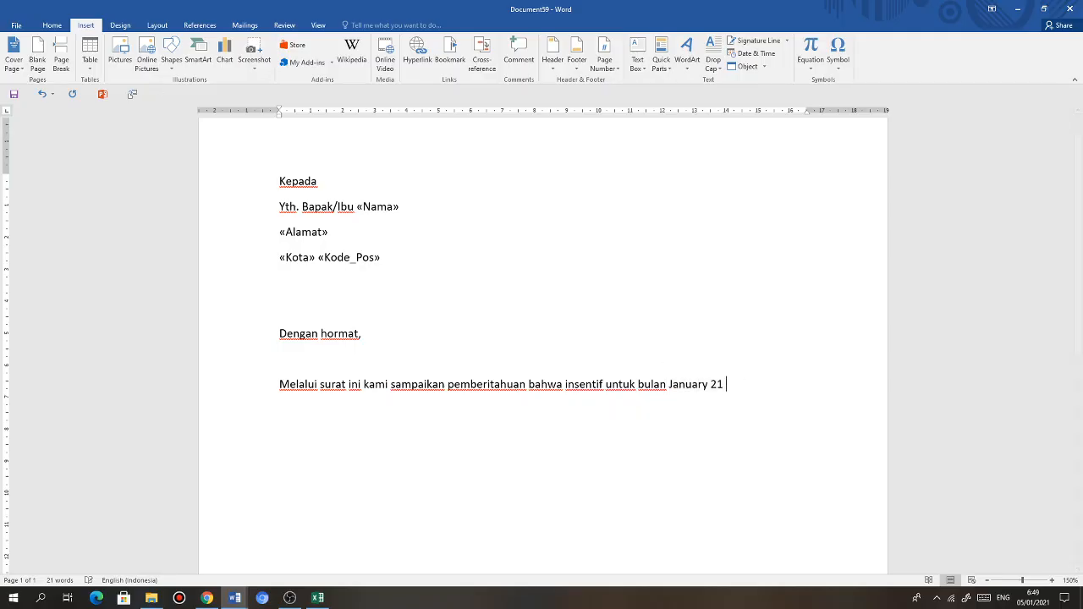
pyautogui.write('sebesar Rp')
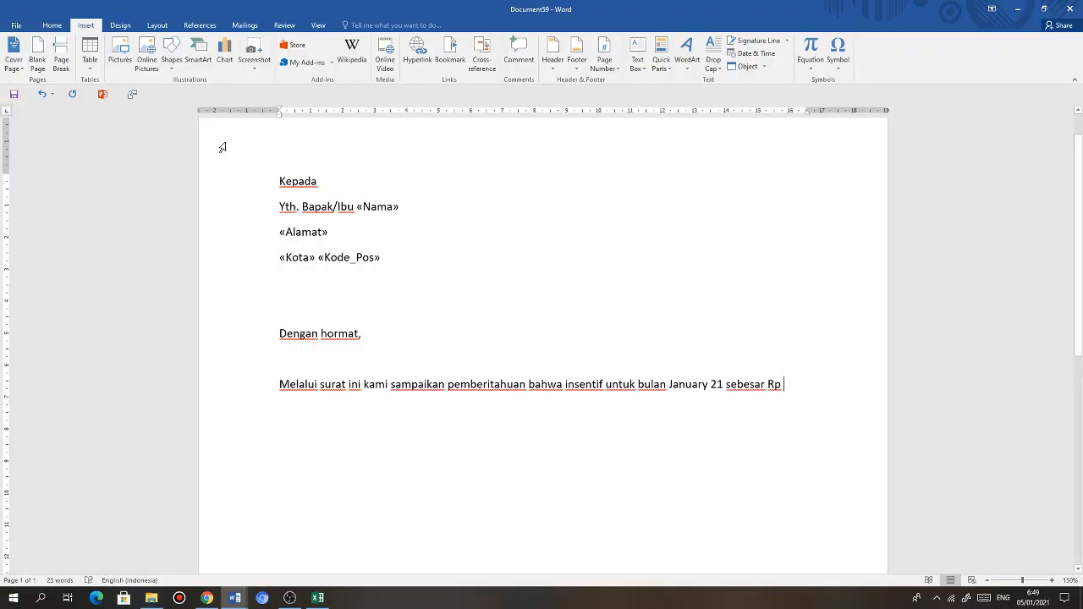
pyautogui.click(241, 25)
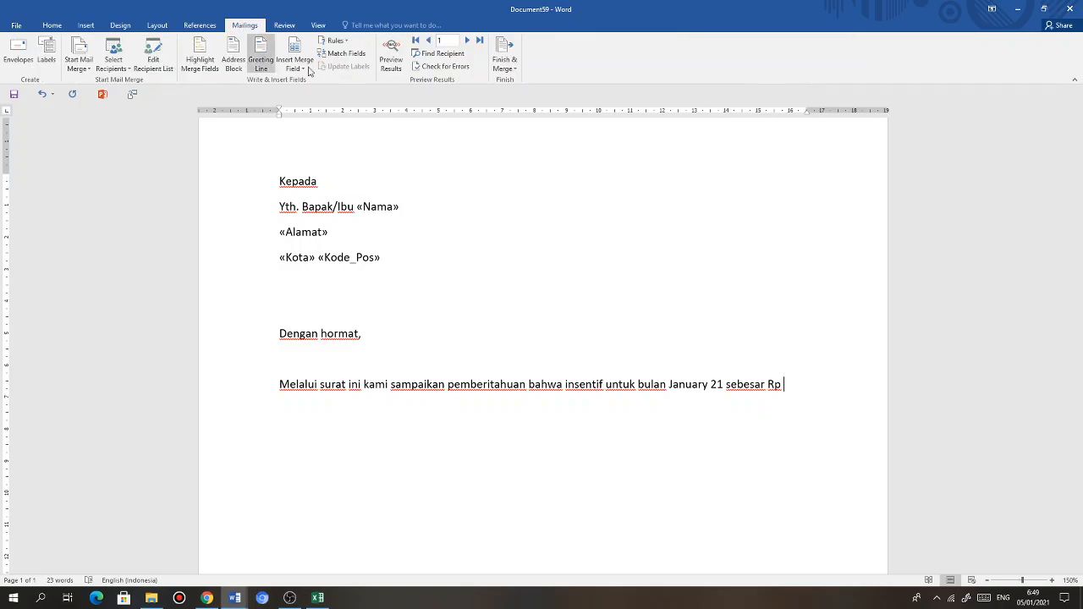
pyautogui.click(294, 68)
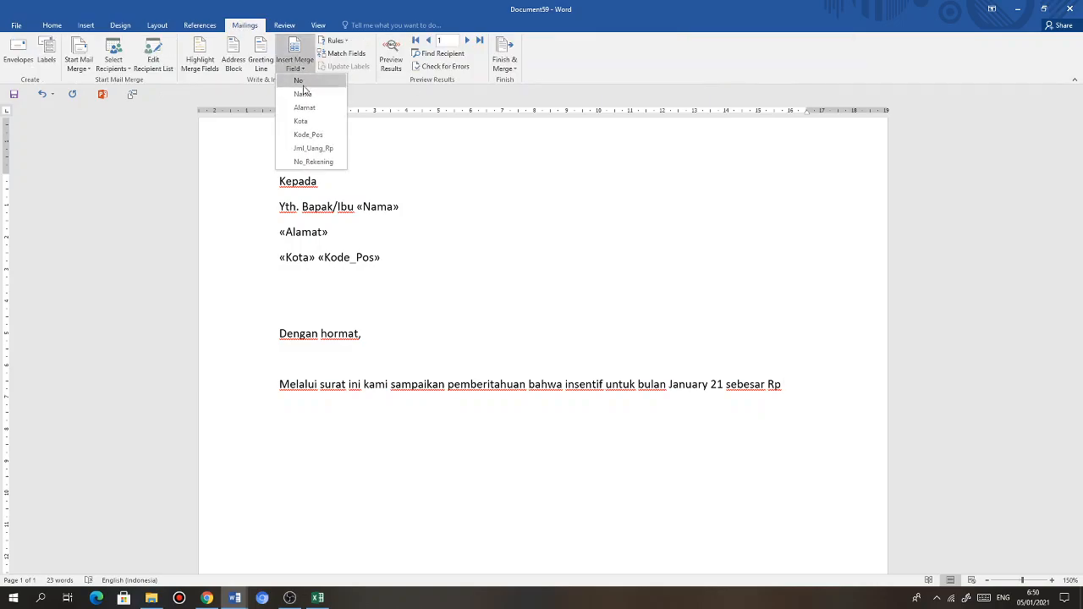
pyautogui.click(313, 148)
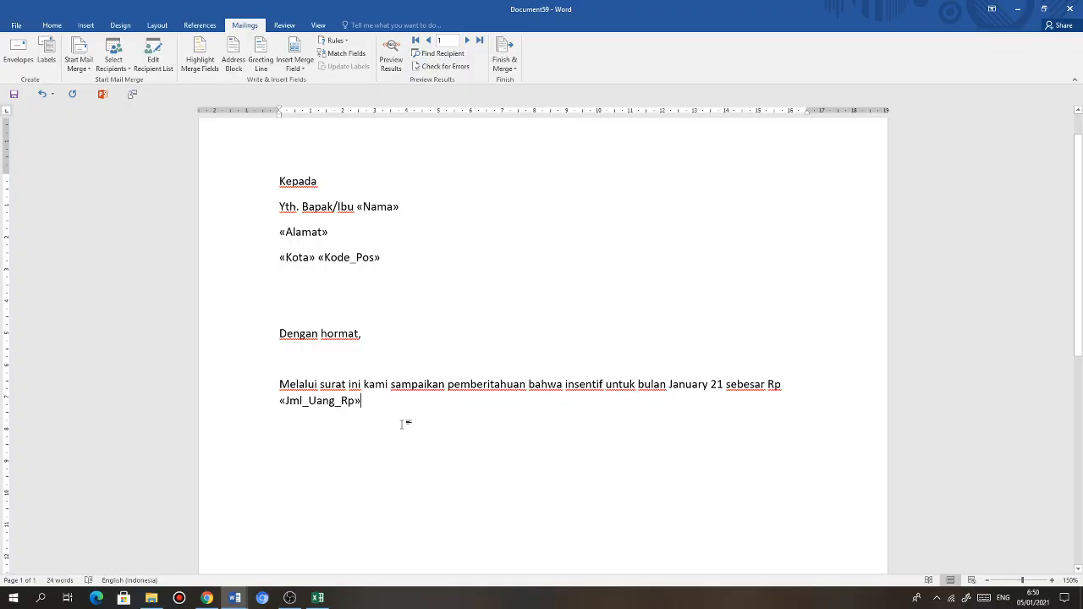
# Add "telah dikirimkan/ditransfer ke Nomor Rekening" after the amount field, followed by the No_Rekening merge field
pyautogui.write('telah ')
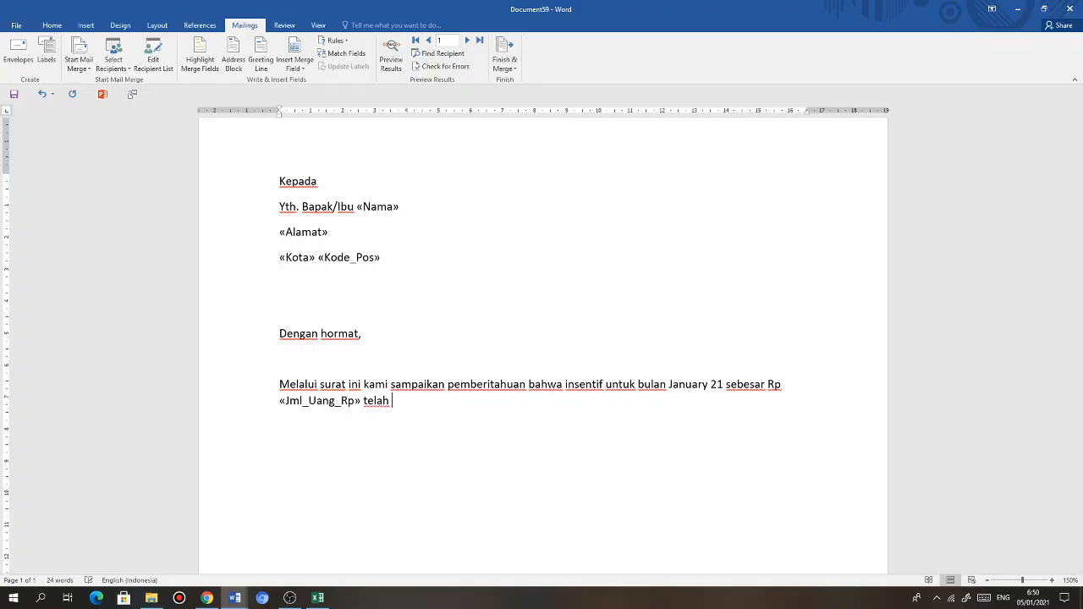
pyautogui.write('dikirimkan/ditransfer')
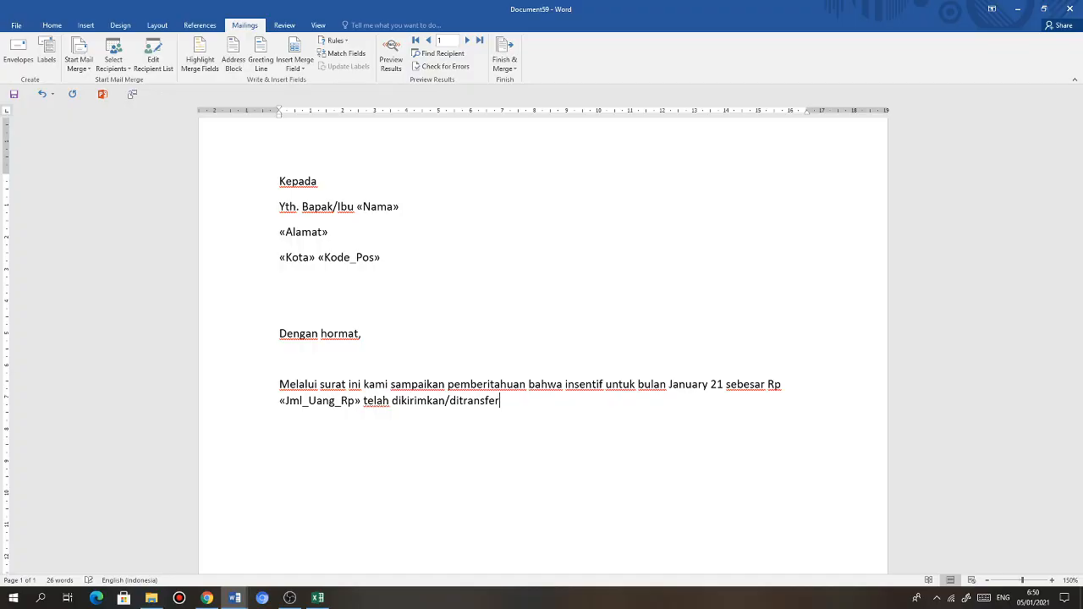
pyautogui.write(' ke Nomor Rekening')
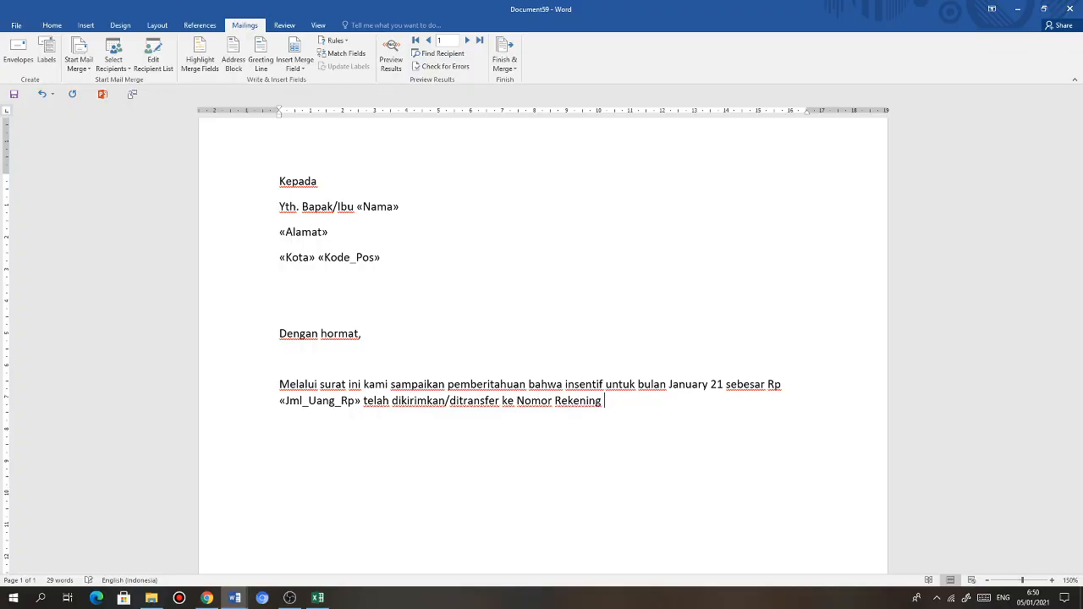
pyautogui.click(305, 72)
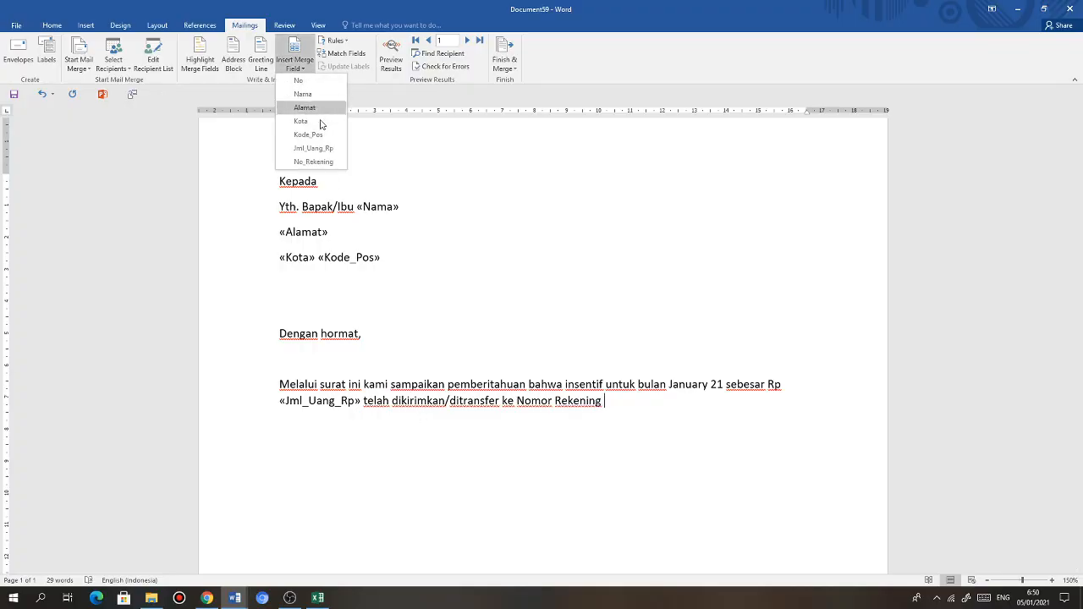
pyautogui.click(309, 165)
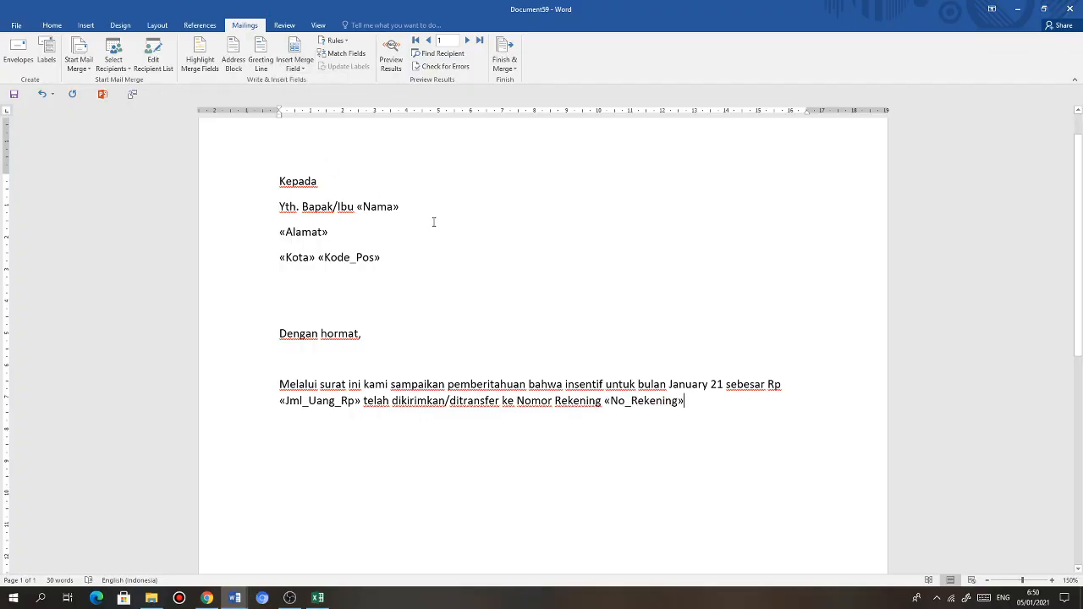
# Finish the body sentence with "atas Nama" followed by the Nama merge field
pyautogui.write('atas')
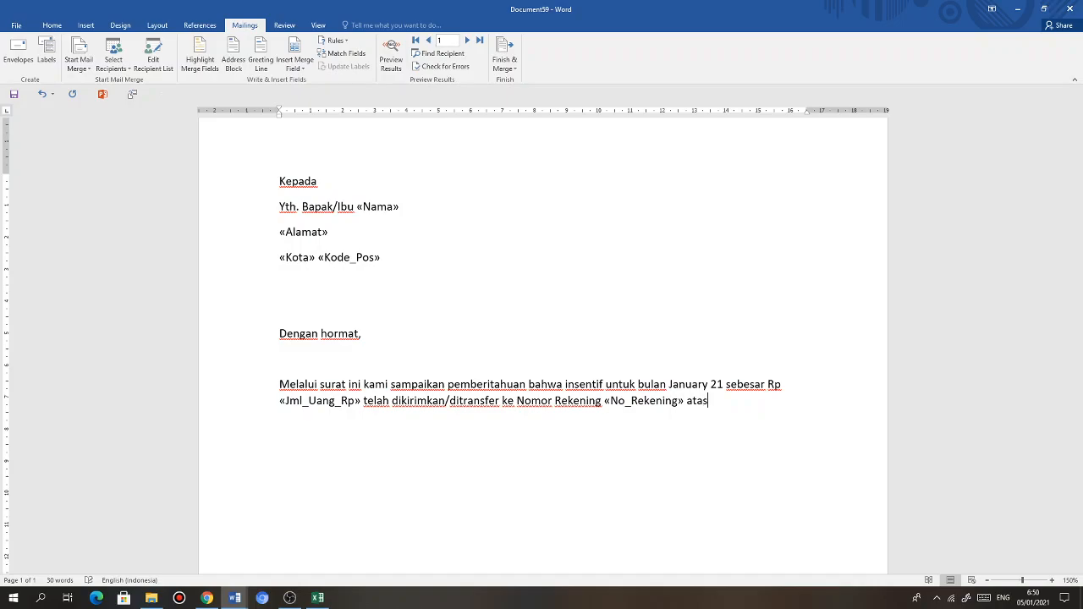
pyautogui.write(' Nama')
pyautogui.click(296, 68)
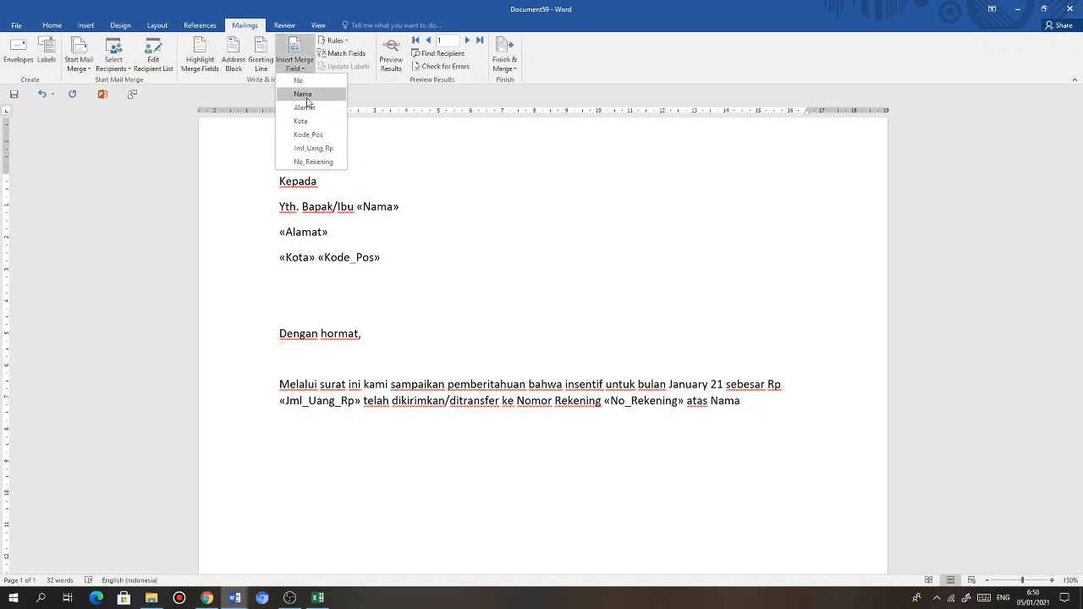
pyautogui.click(304, 95)
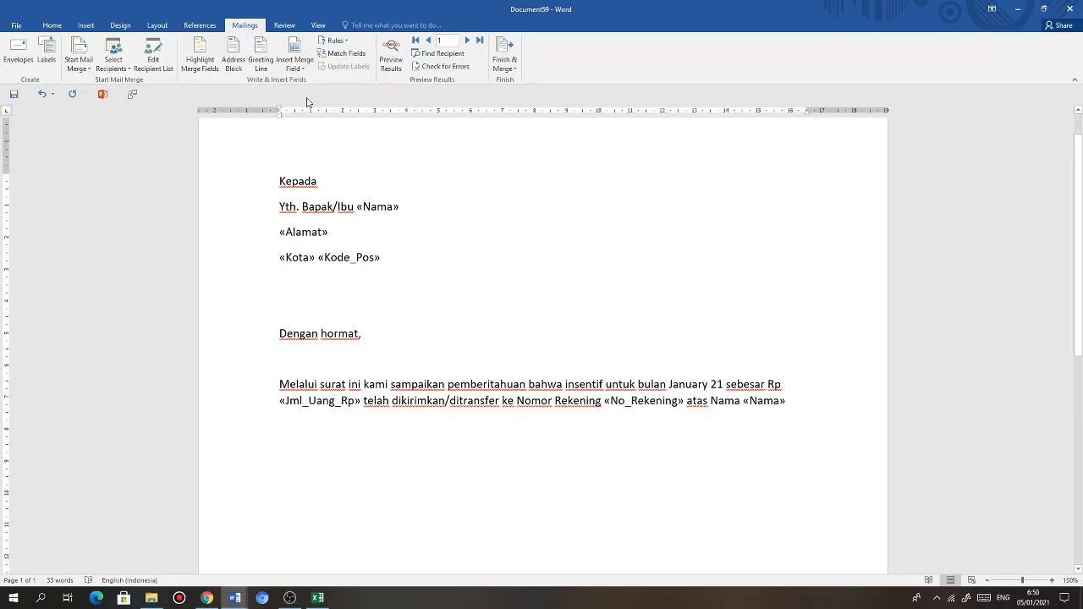
# Add the closing line "Demikian pemberitahuan ini disampaikan, kami ucapkan Terimakasih" as a new paragraph below the body
pyautogui.press('Return')
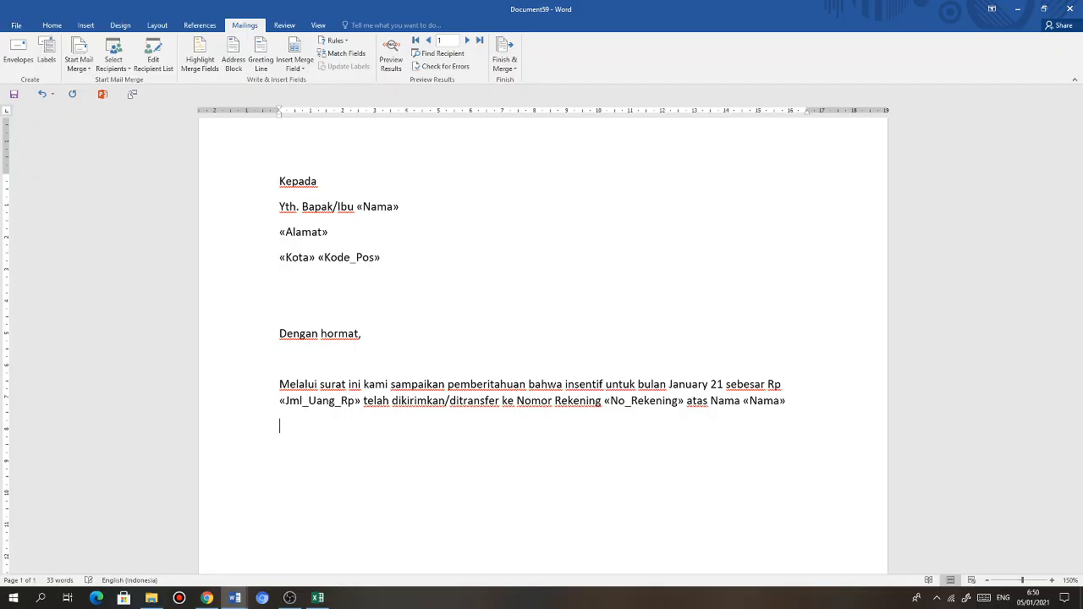
pyautogui.write('Demikian')
pyautogui.press('Up')
pyautogui.press('Delete')
pyautogui.write('pemberi')
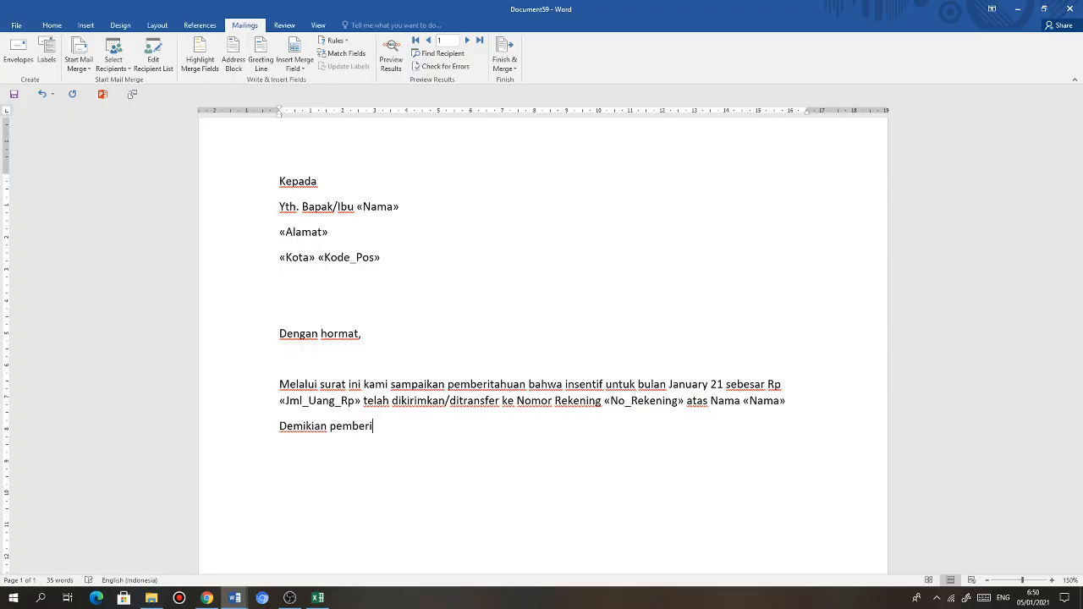
pyautogui.write('tahuan ini disampaik')
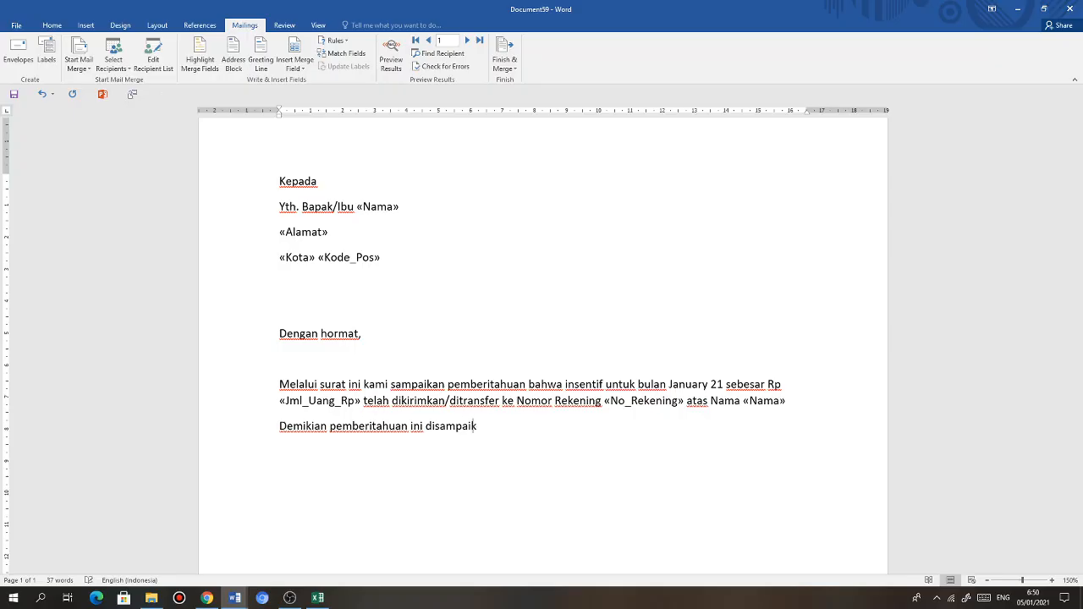
pyautogui.write('an, kami ucapkan Te')
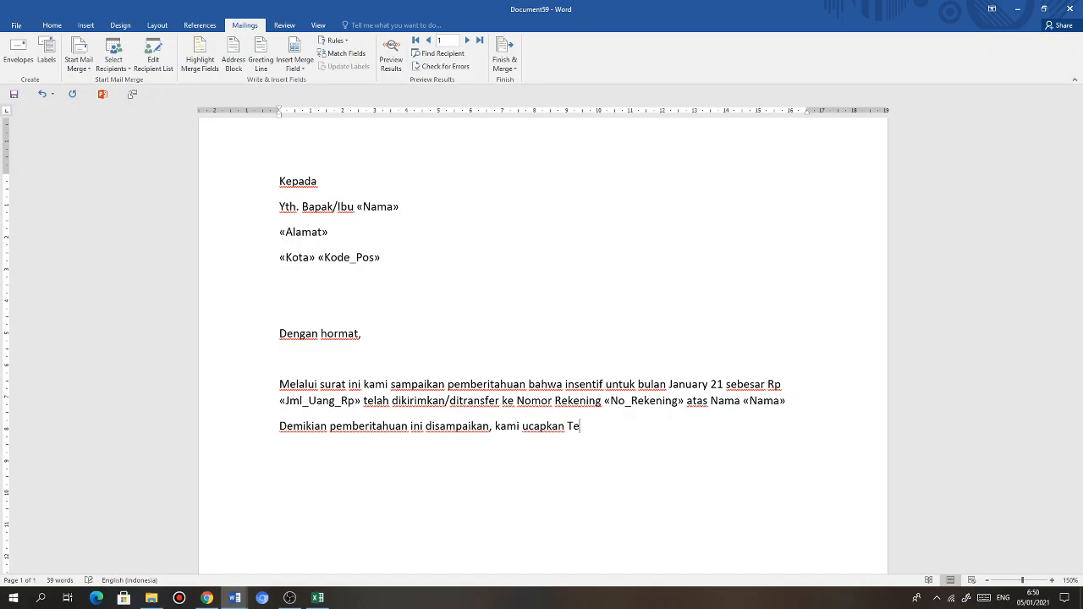
pyautogui.write('rimakasih')
# Below the closing line, after a blank line, add "Bandung," followed by an automatically updating date in the "5 January 2021" format
pyautogui.press('Return')
pyautogui.write('Band')
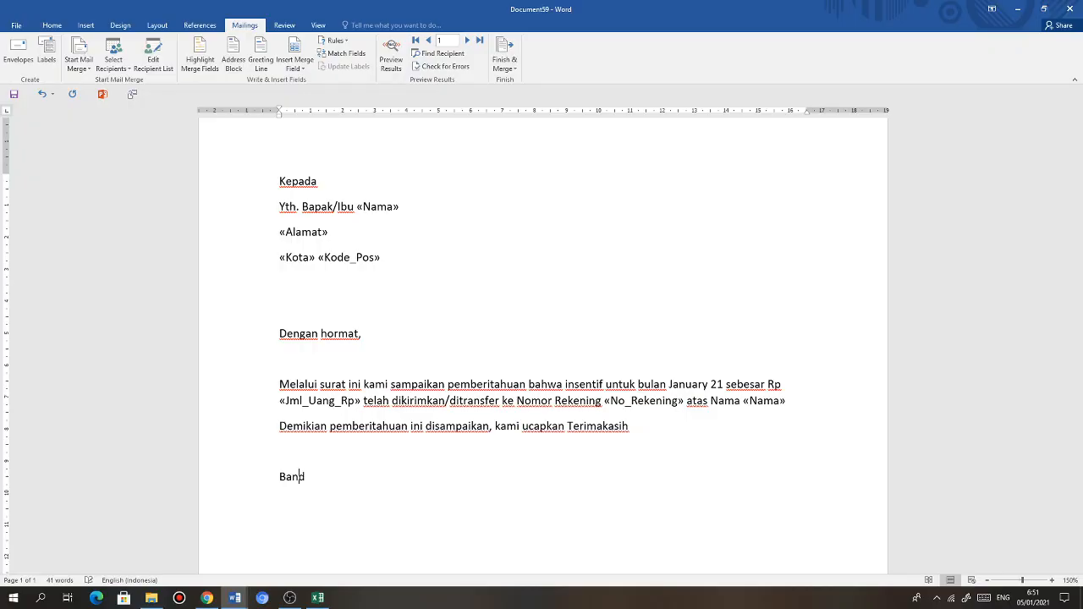
pyautogui.write('ung,')
pyautogui.click(87, 26)
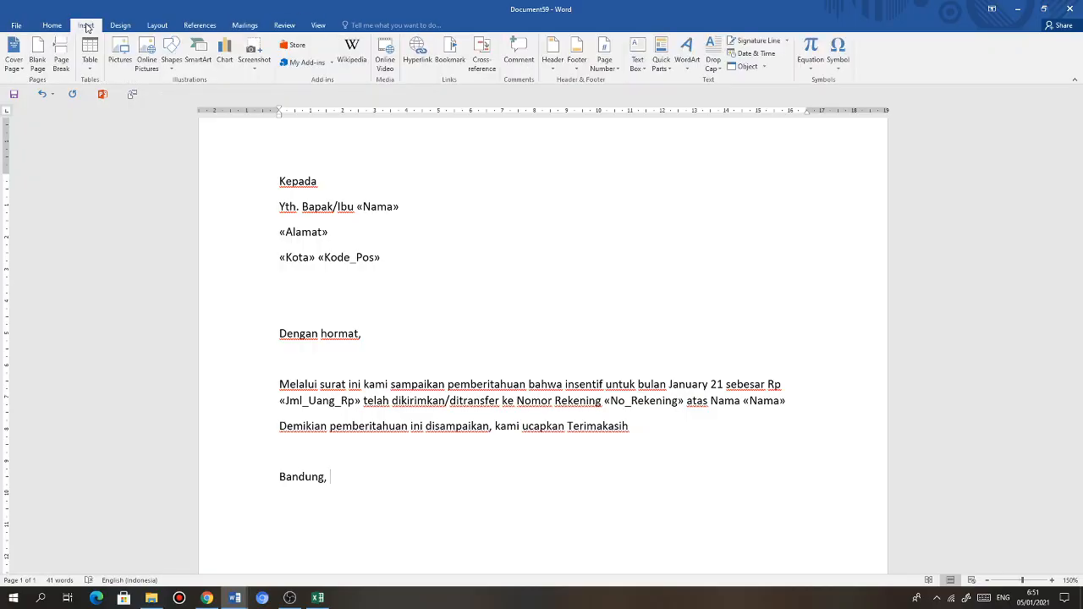
pyautogui.click(756, 55)
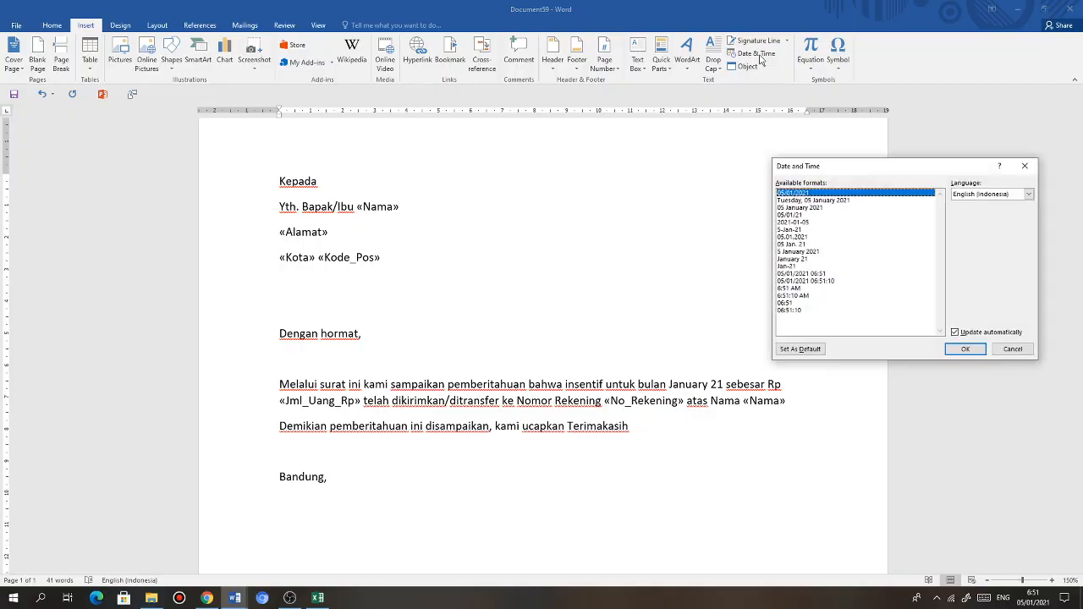
pyautogui.click(815, 208)
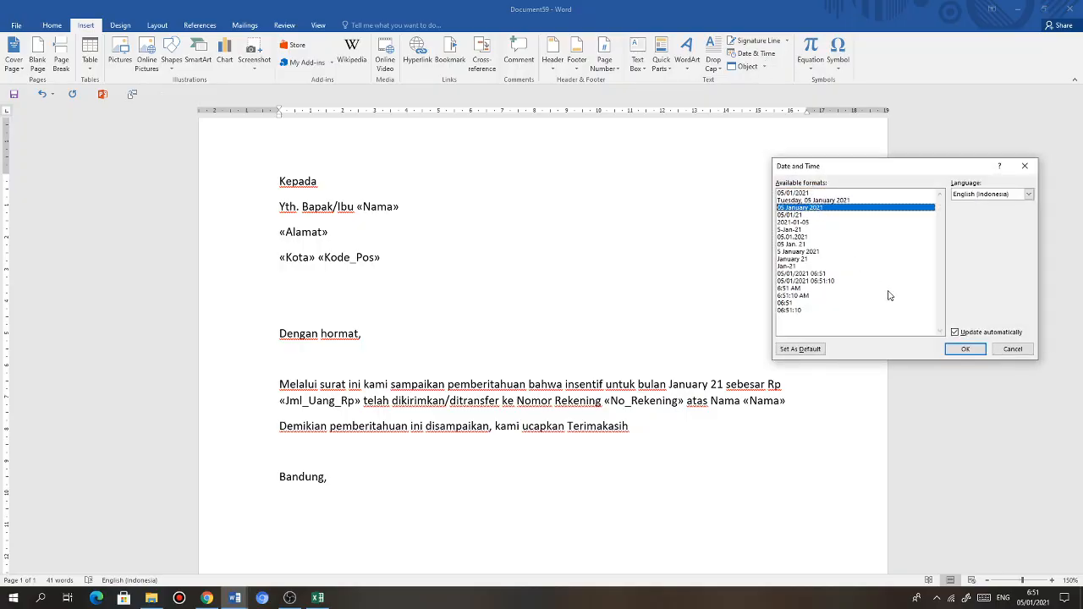
pyautogui.click(808, 252)
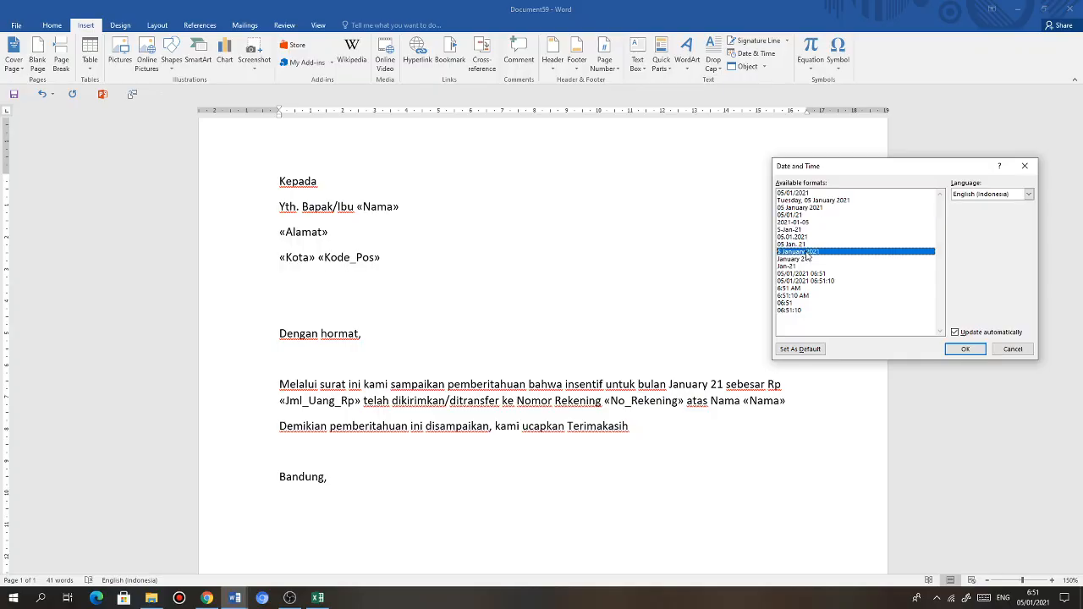
pyautogui.click(965, 350)
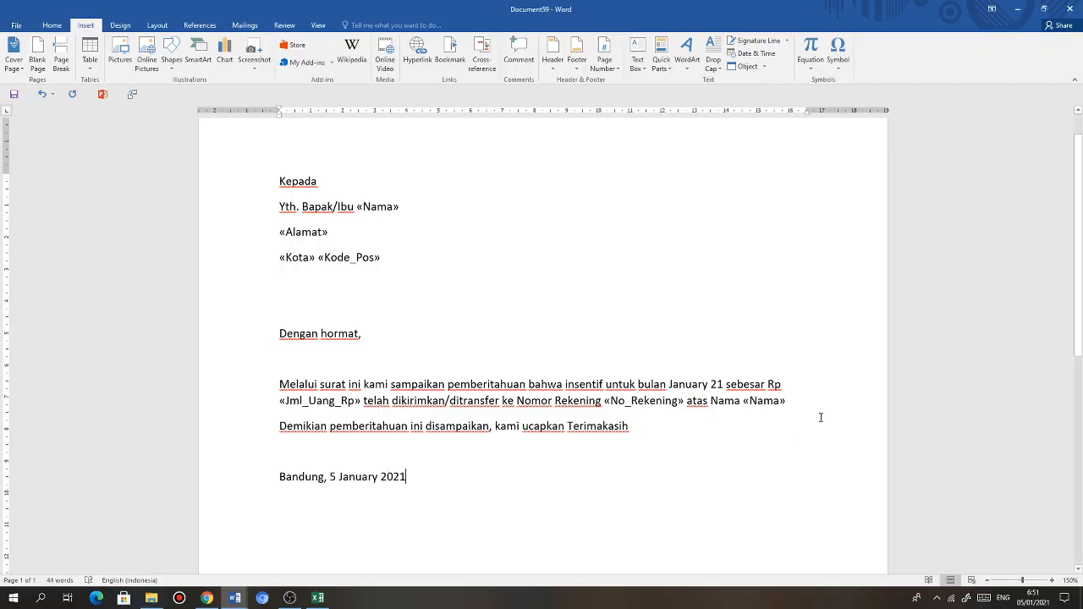
# Add the signature line "Nama_NPM_Kelas" below the place and date, leaving blank lines for the signature
pyautogui.press('Return')
pyautogui.scroll(-2, 691, 441)
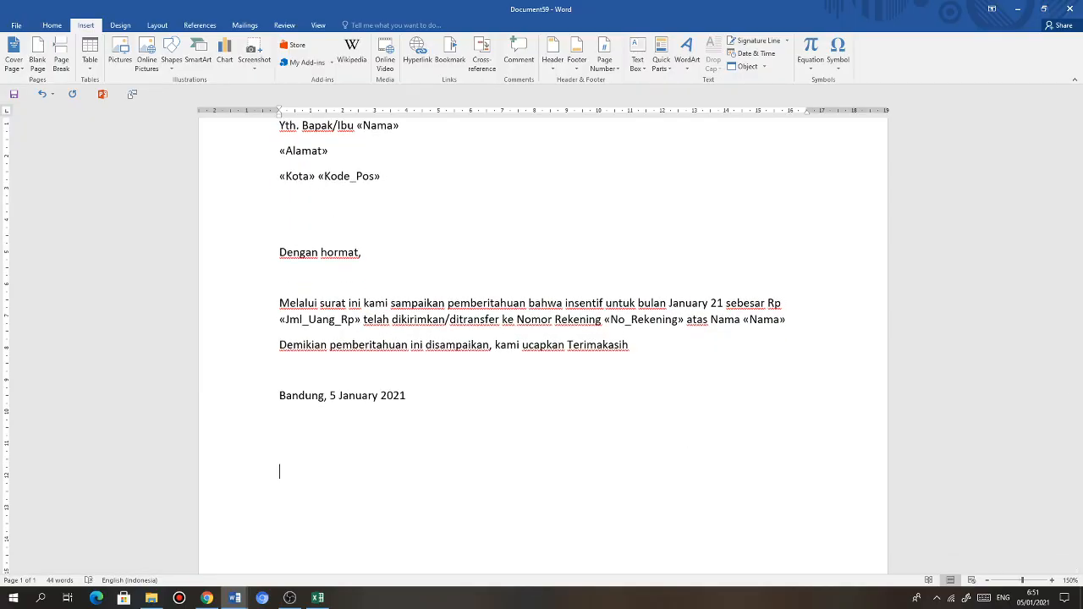
pyautogui.write('Nama_NPM_')
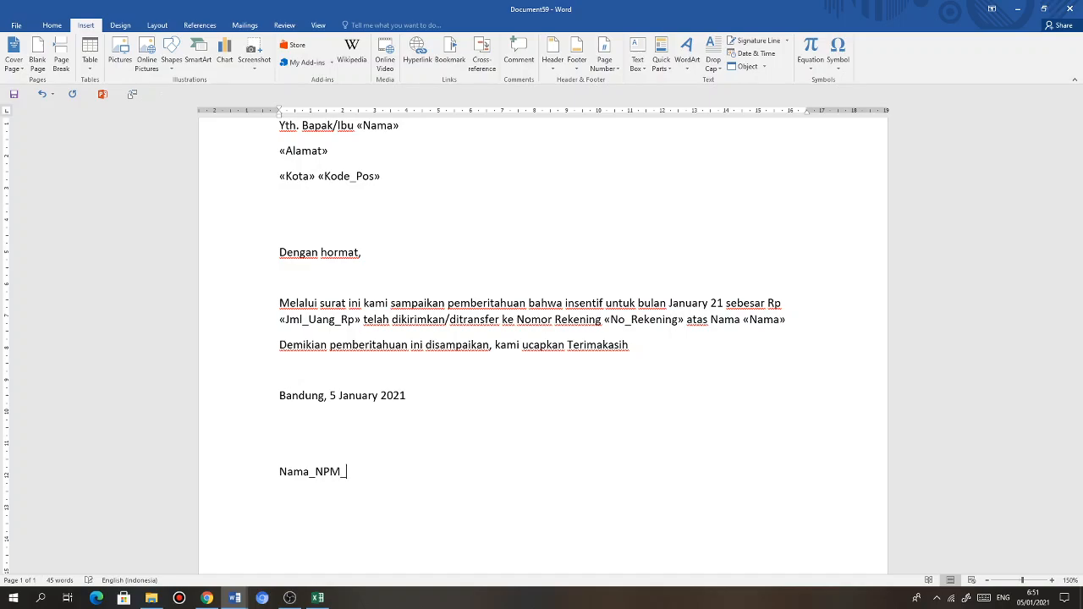
pyautogui.write('Kelas')
# Preview the letter's merged results with the recipient data filled in
pyautogui.scroll(2, 689, 347)
pyautogui.scroll(-2, 684, 349)
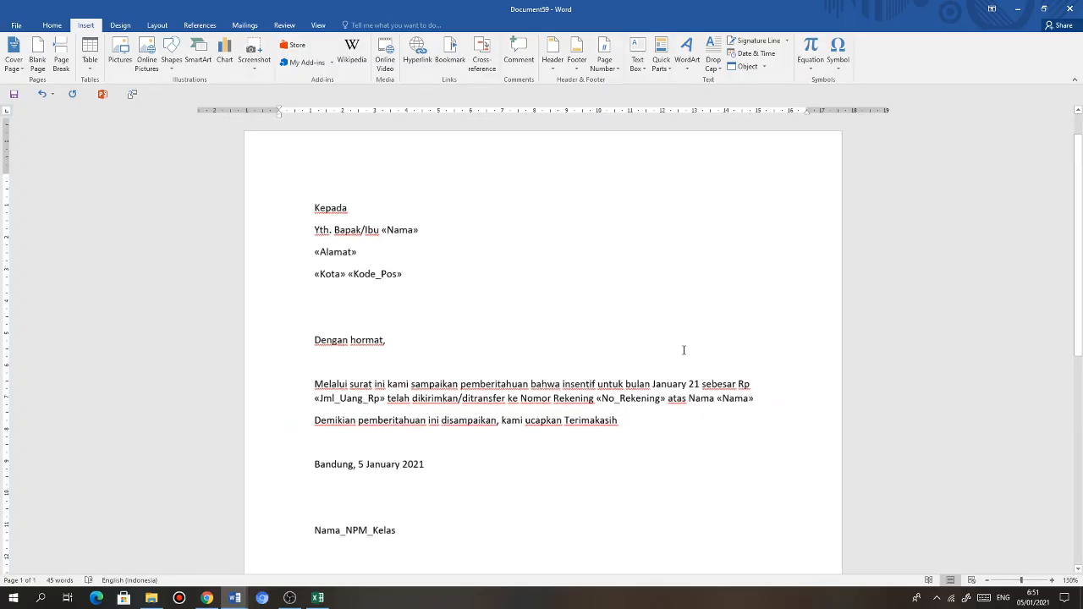
pyautogui.scroll(-1, 671, 344)
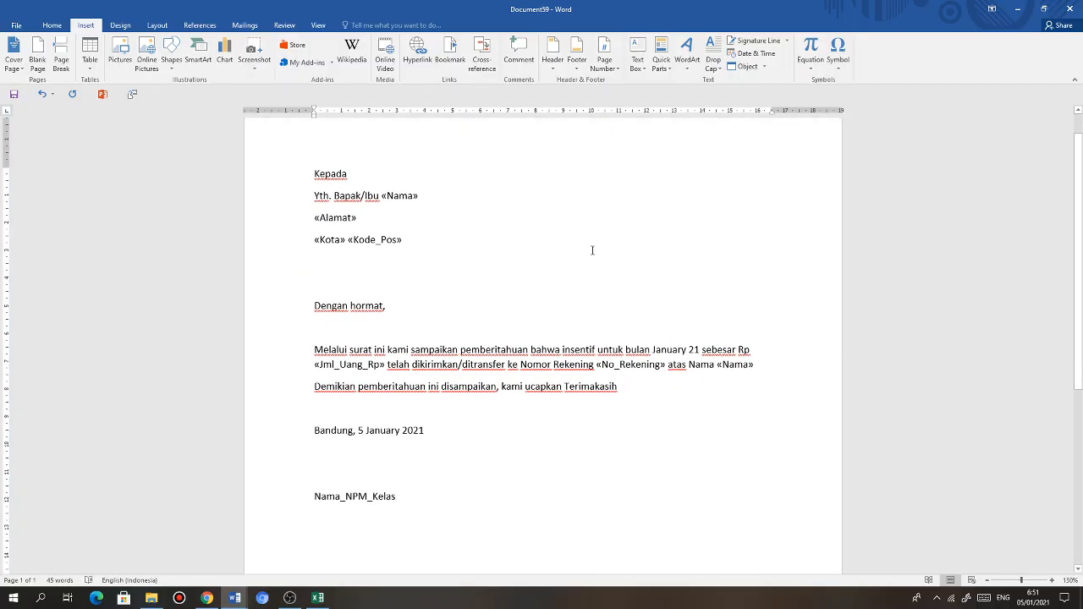
pyautogui.click(251, 25)
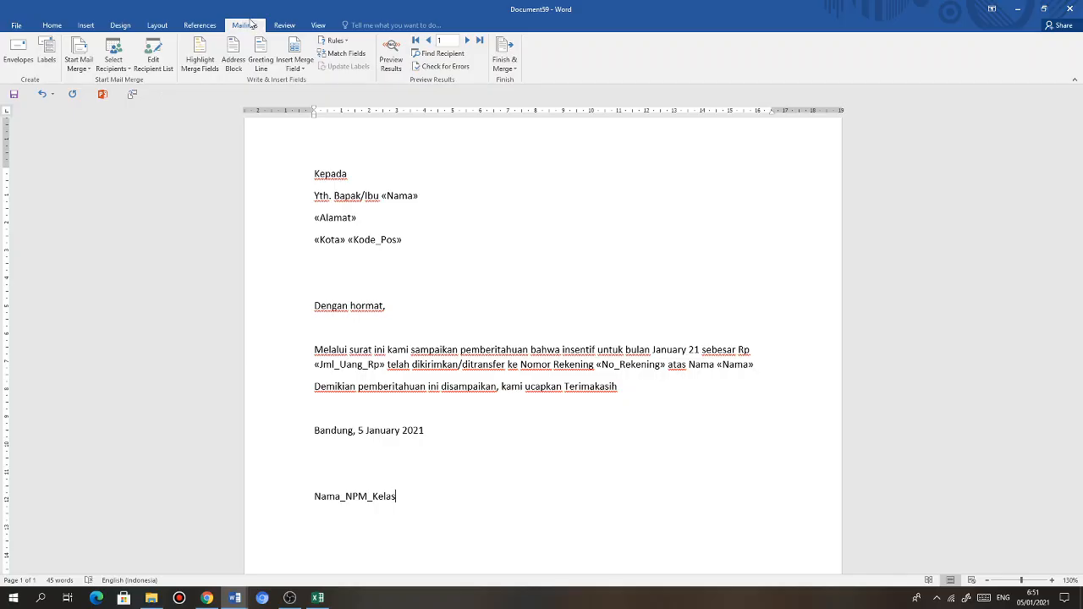
pyautogui.click(394, 61)
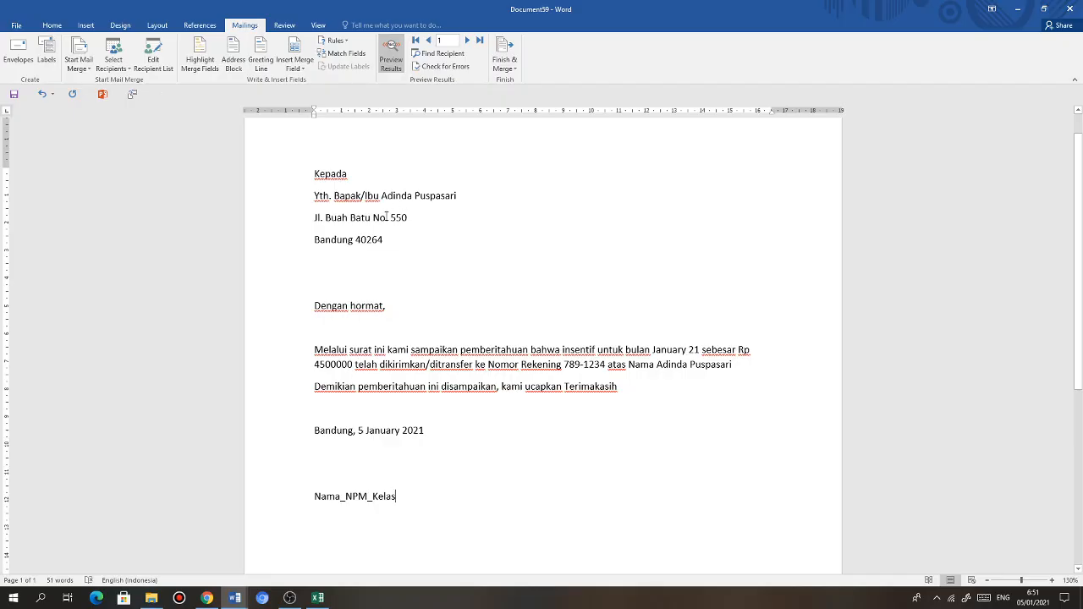
# Examine the merged name, address, city, postal code, amount, account number and date in the first record's letter
pyautogui.click(387, 195)
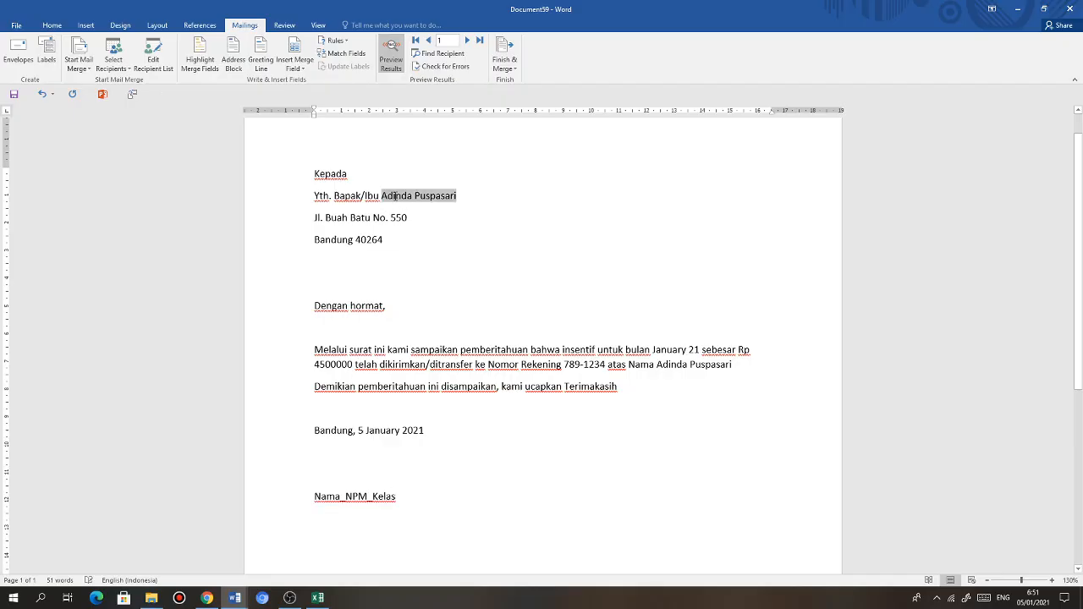
pyautogui.click(352, 219)
pyautogui.click(350, 242)
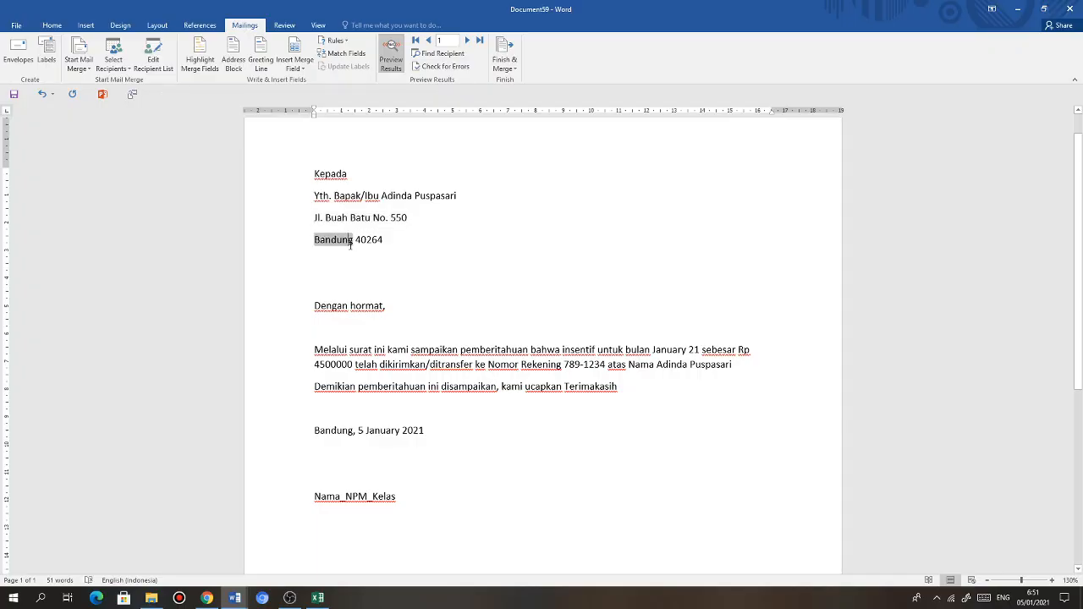
pyautogui.click(366, 240)
pyautogui.click(349, 368)
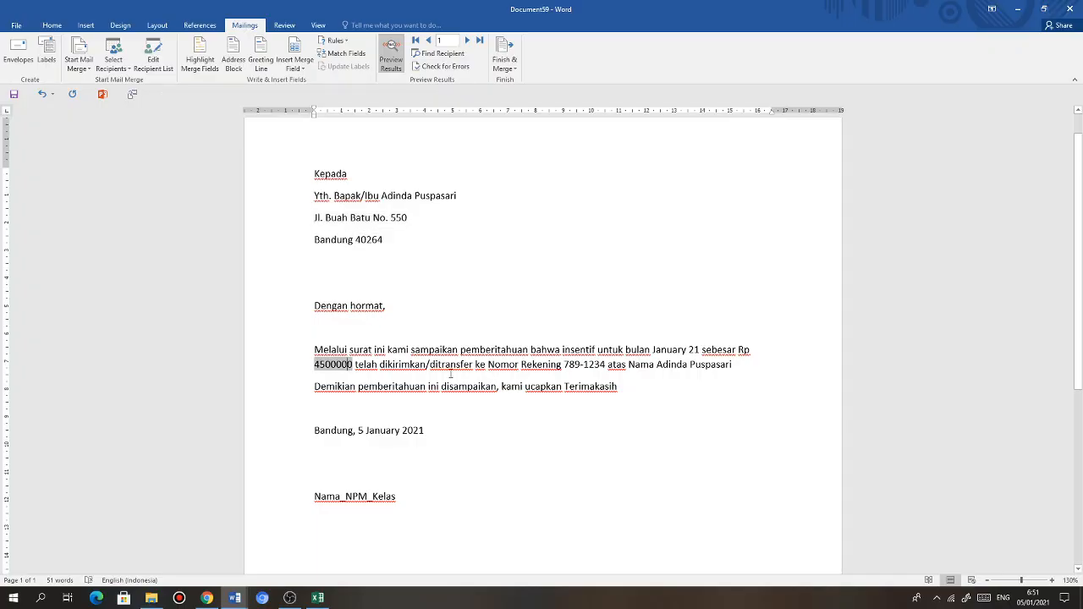
pyautogui.click(573, 364)
pyautogui.click(691, 365)
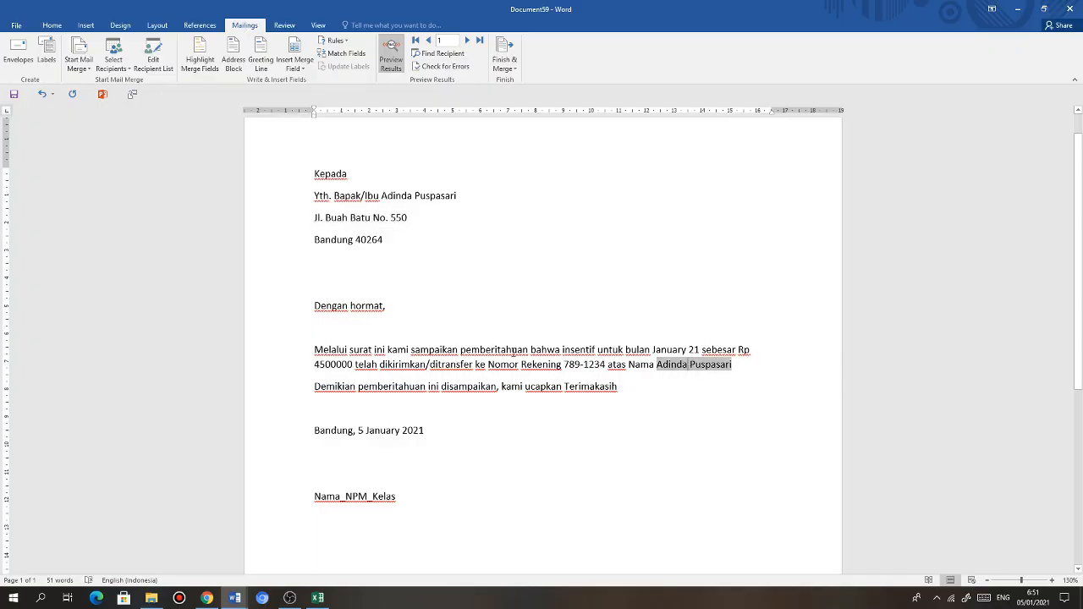
pyautogui.click(369, 432)
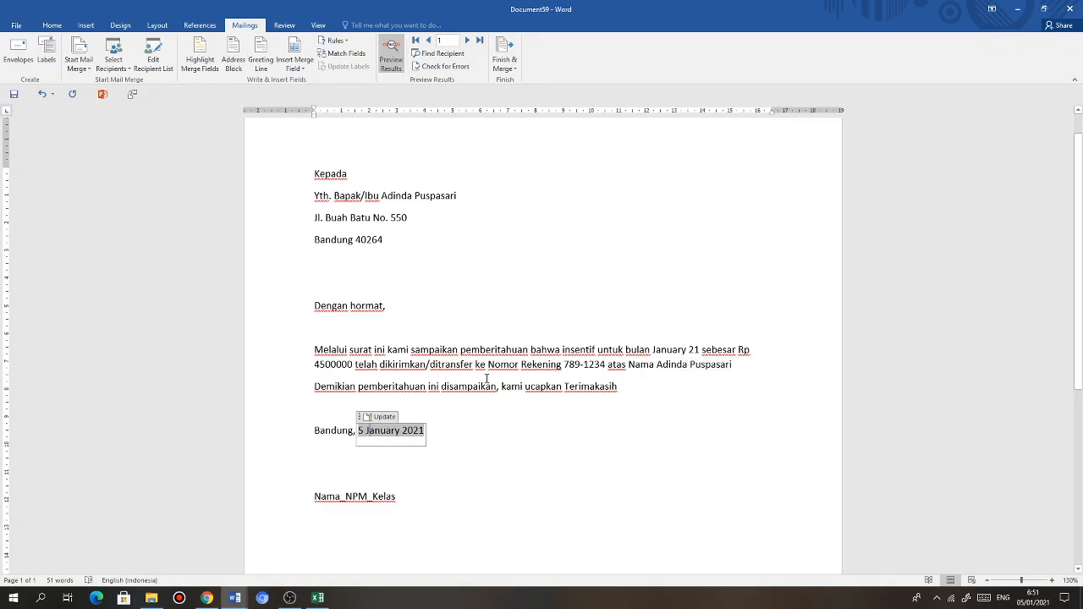
pyautogui.click(489, 386)
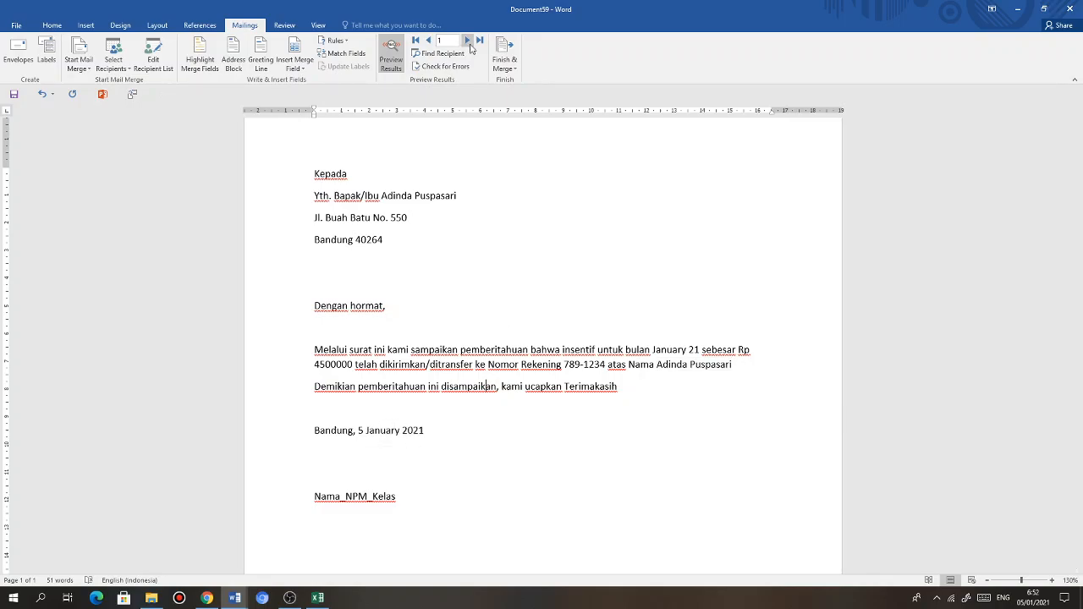
# Page forward through the previewed letters from the first record to record 10
pyautogui.click(468, 41)
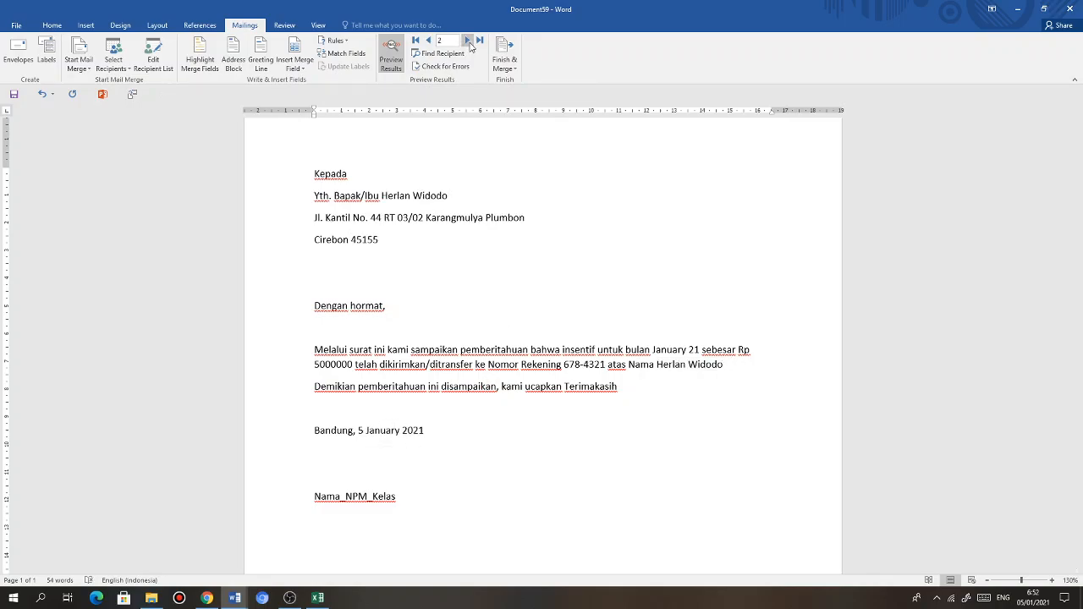
pyautogui.click(469, 42)
pyautogui.click(468, 42)
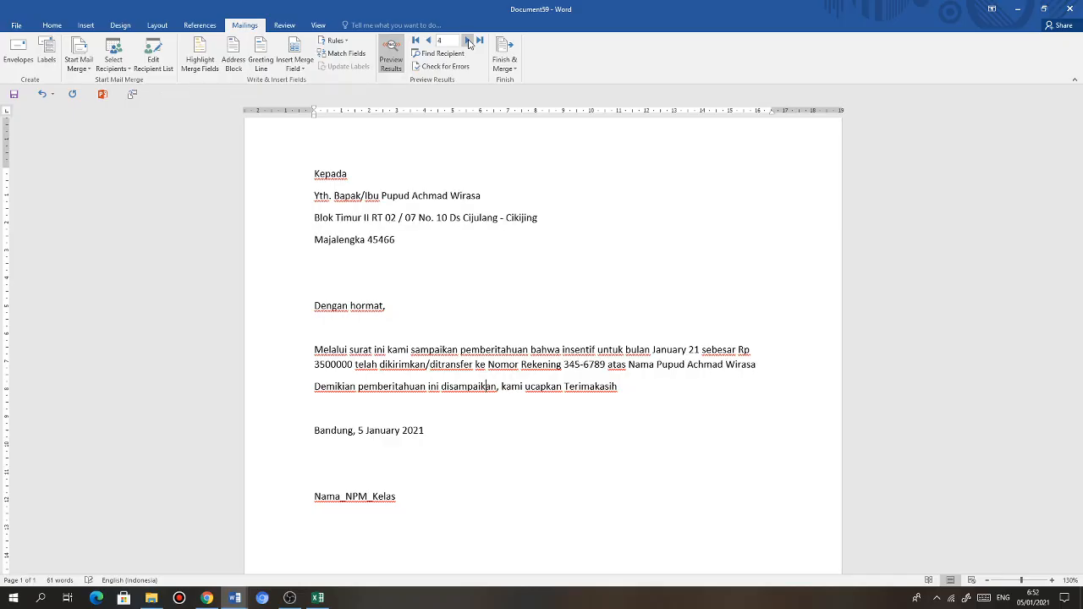
pyautogui.click(468, 42)
pyautogui.click(468, 42)
pyautogui.click(468, 41)
pyautogui.click(468, 41)
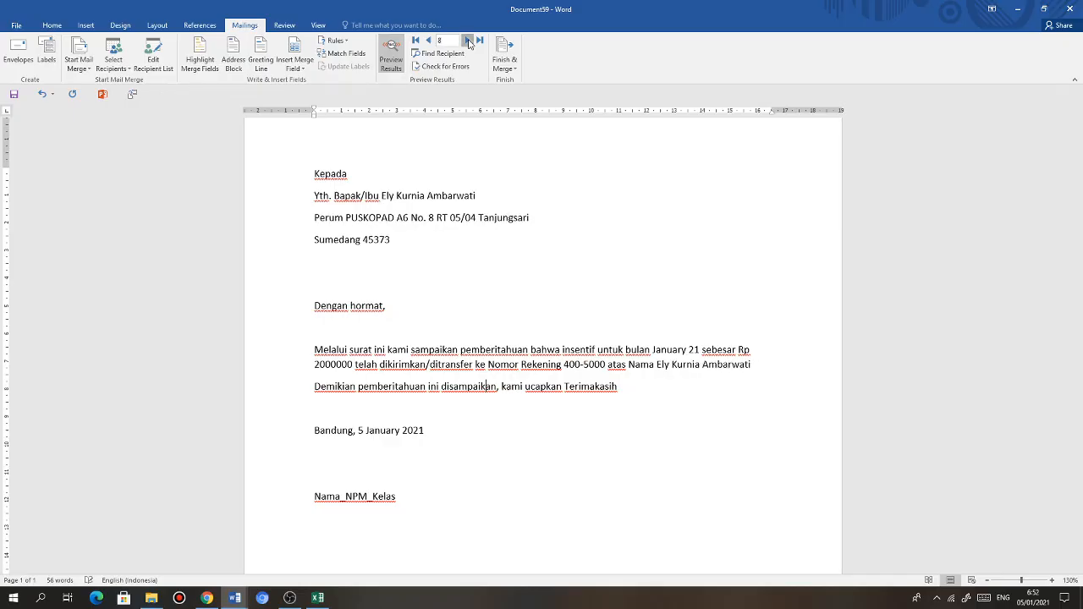
pyautogui.click(468, 41)
pyautogui.click(468, 41)
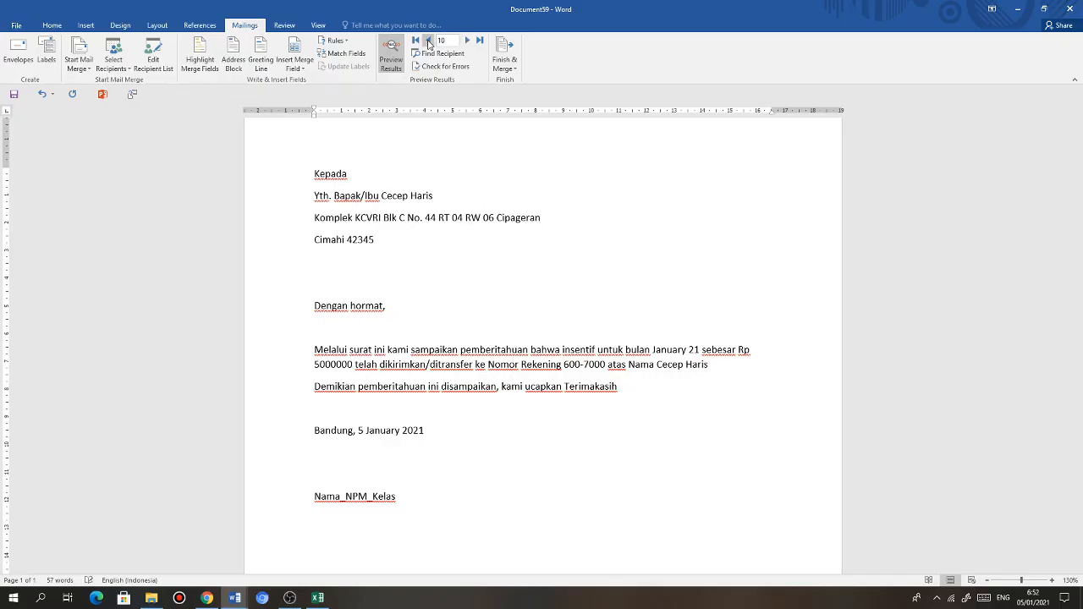
# Page back through the previewed letters to record 1
pyautogui.click(429, 41)
pyautogui.click(429, 40)
pyautogui.click(429, 41)
pyautogui.click(429, 41)
pyautogui.click(429, 41)
pyautogui.click(429, 40)
pyautogui.click(429, 41)
pyautogui.click(429, 40)
pyautogui.click(429, 41)
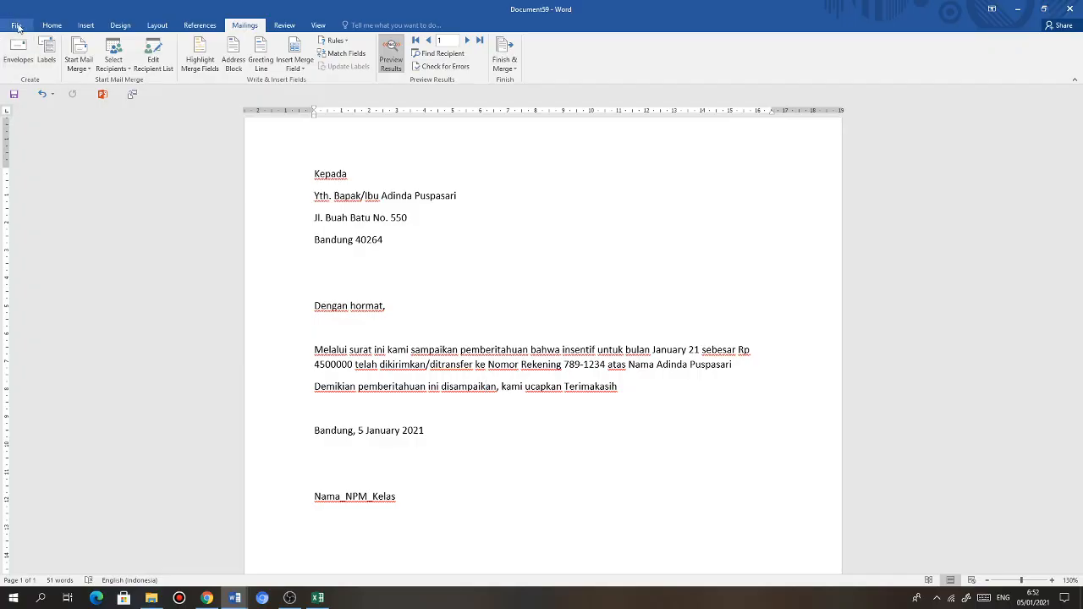
# Try the record range options for merging to the printer and continue to the print settings with all records
pyautogui.click(517, 71)
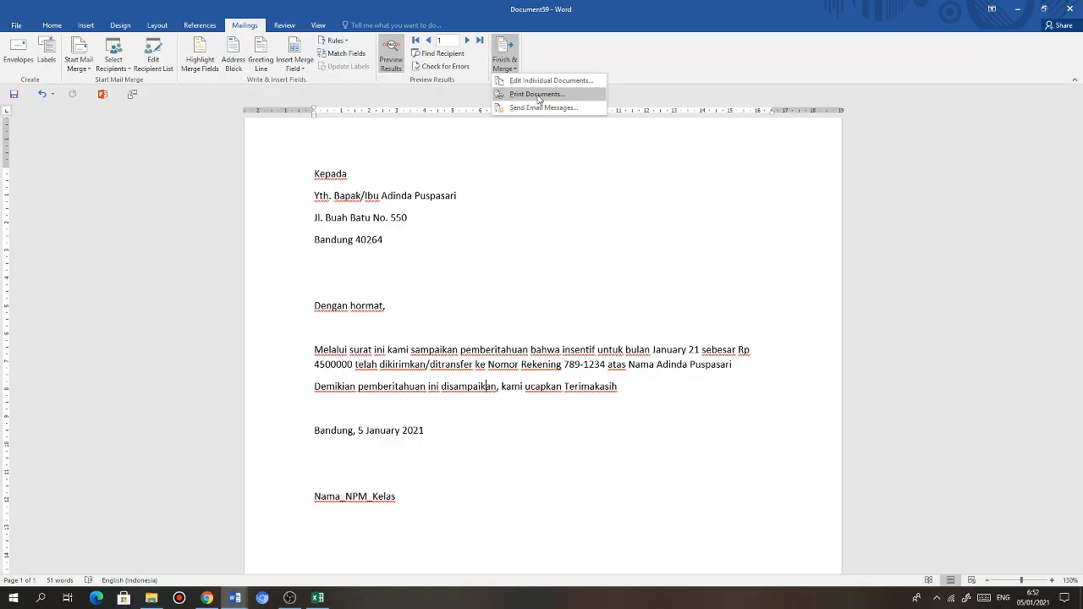
pyautogui.click(536, 95)
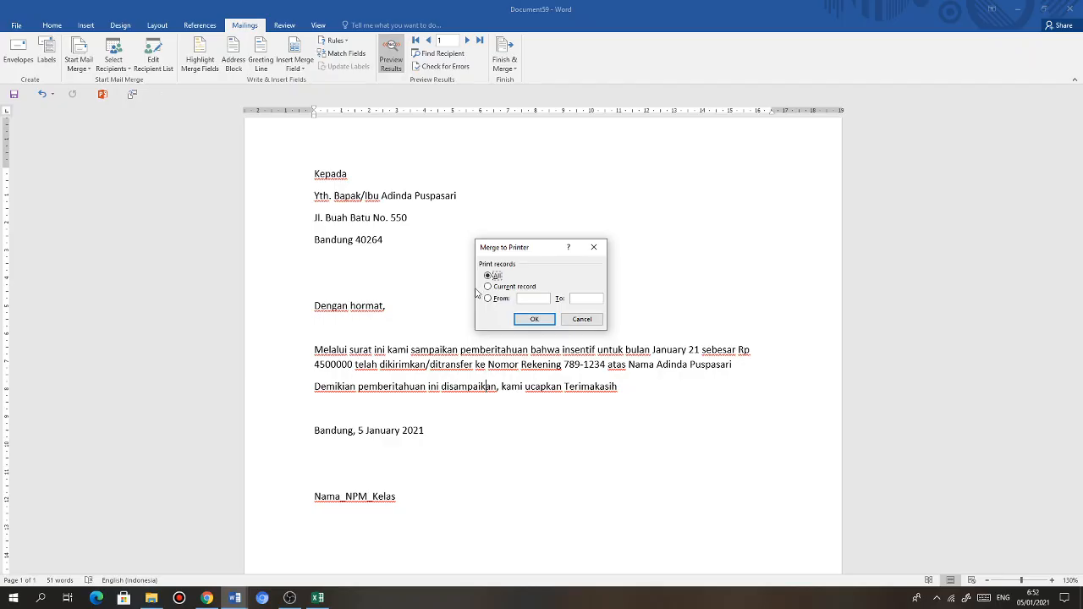
pyautogui.click(489, 287)
pyautogui.click(489, 299)
pyautogui.write('1')
pyautogui.click(579, 298)
pyautogui.write('5')
pyautogui.click(488, 276)
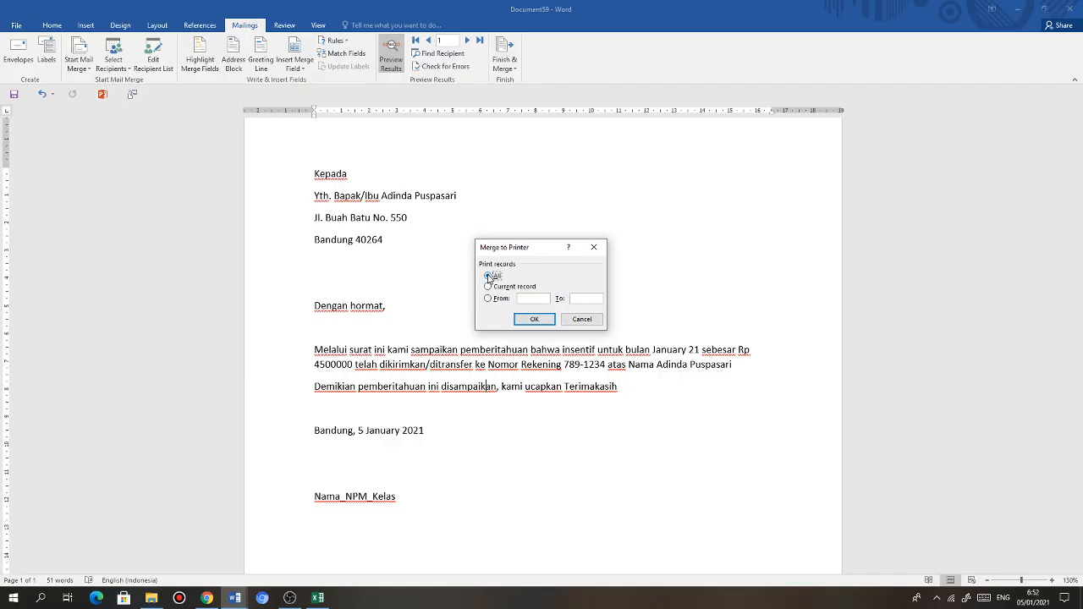
pyautogui.click(534, 320)
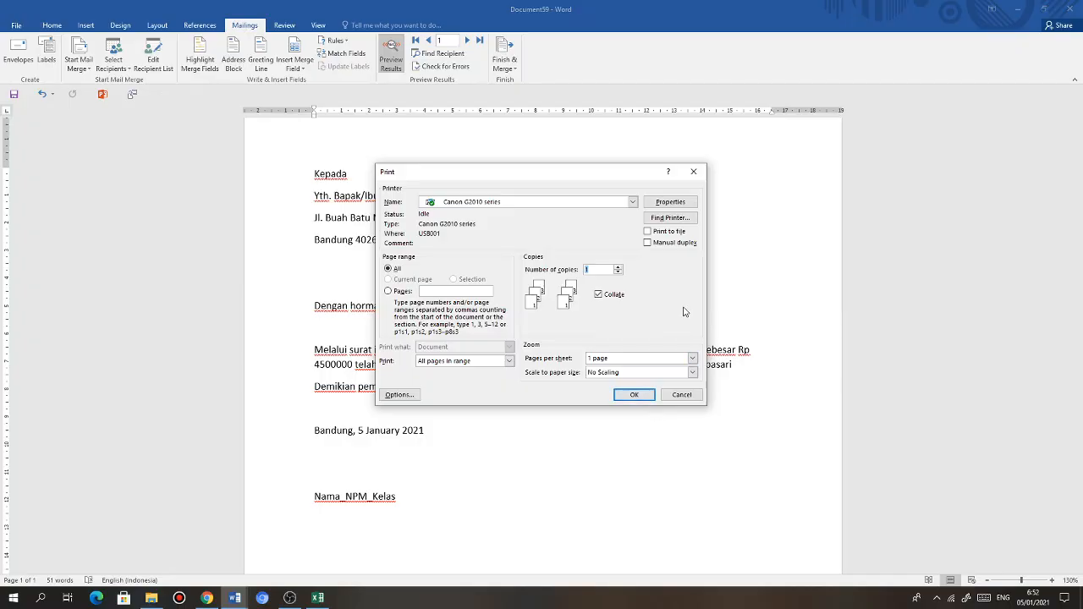
# Look over the Canon G2010 series printer properties and cancel the print job
pyautogui.click(671, 203)
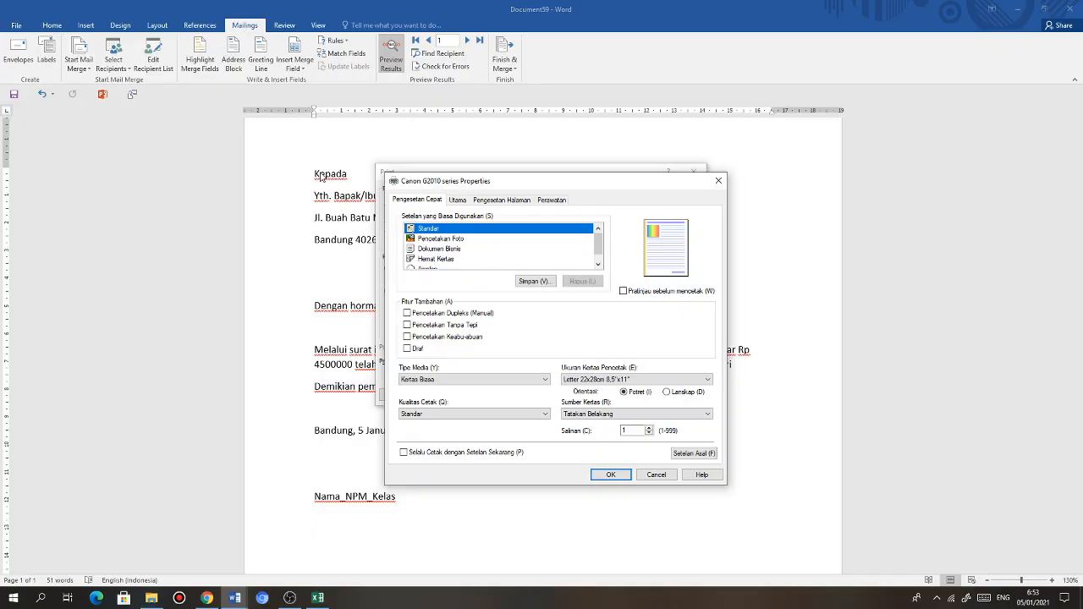
pyautogui.click(655, 477)
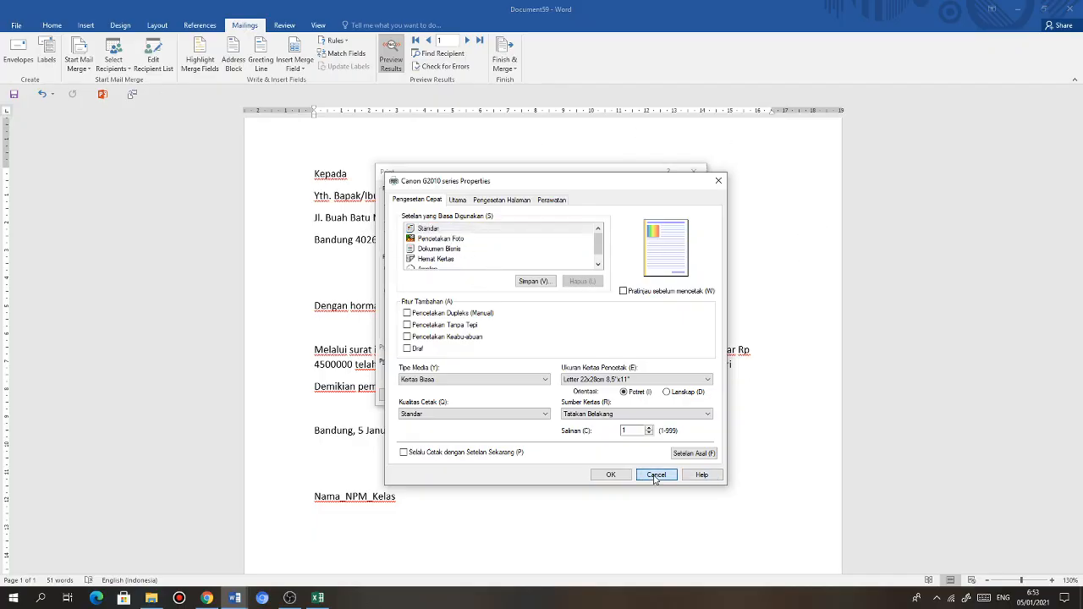
pyautogui.click(684, 397)
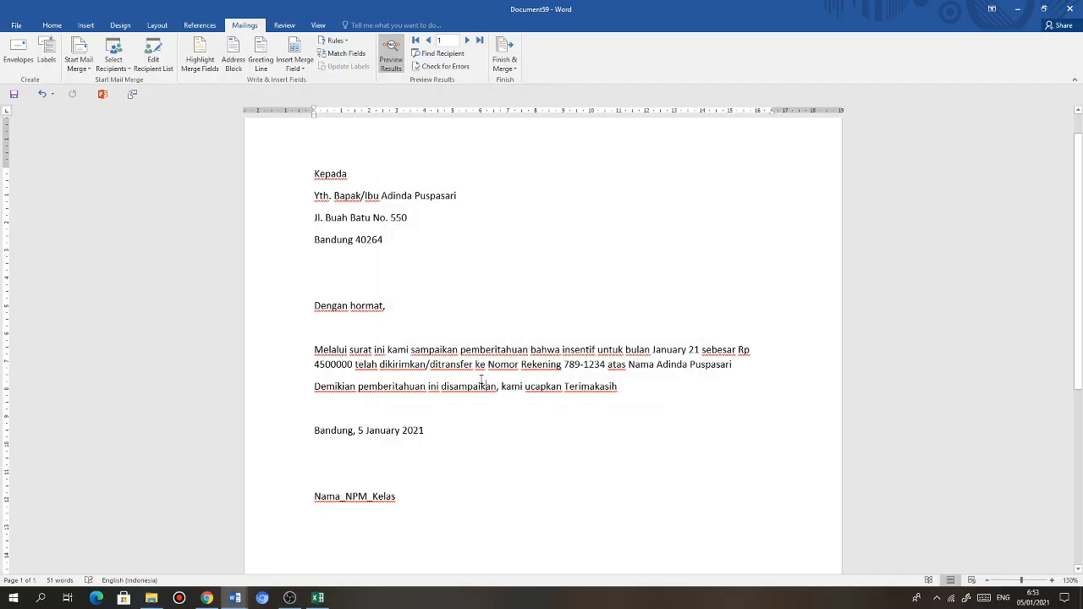
# Try setting up an e-mail merge with Nama as the recipient field, look at the mail formats, and cancel it
pyautogui.scroll(1, 492, 365)
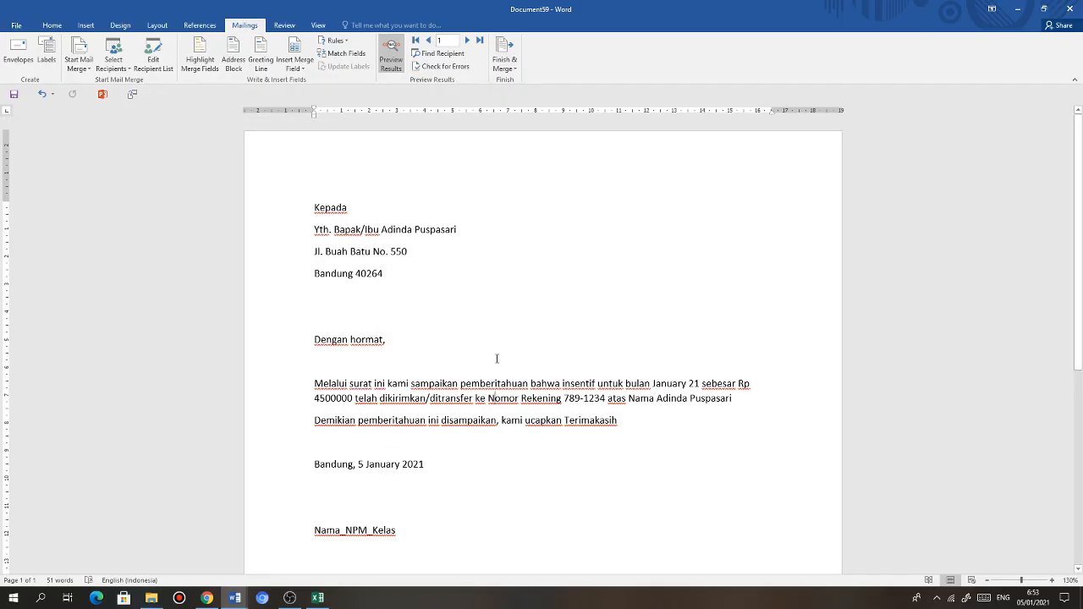
pyautogui.scroll(-6, 496, 362)
pyautogui.scroll(6, 498, 372)
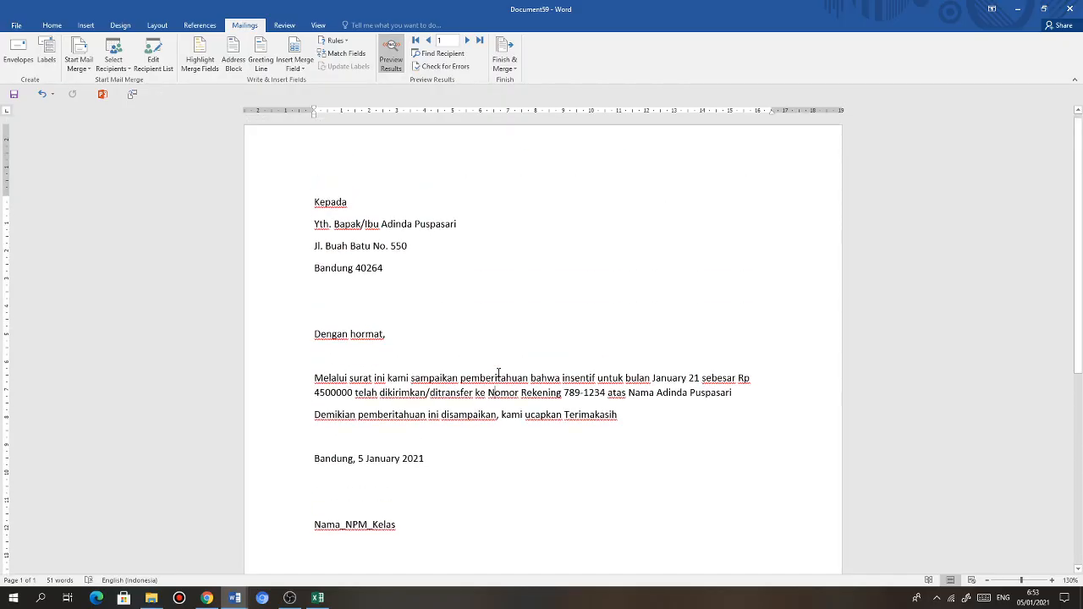
pyautogui.click(505, 63)
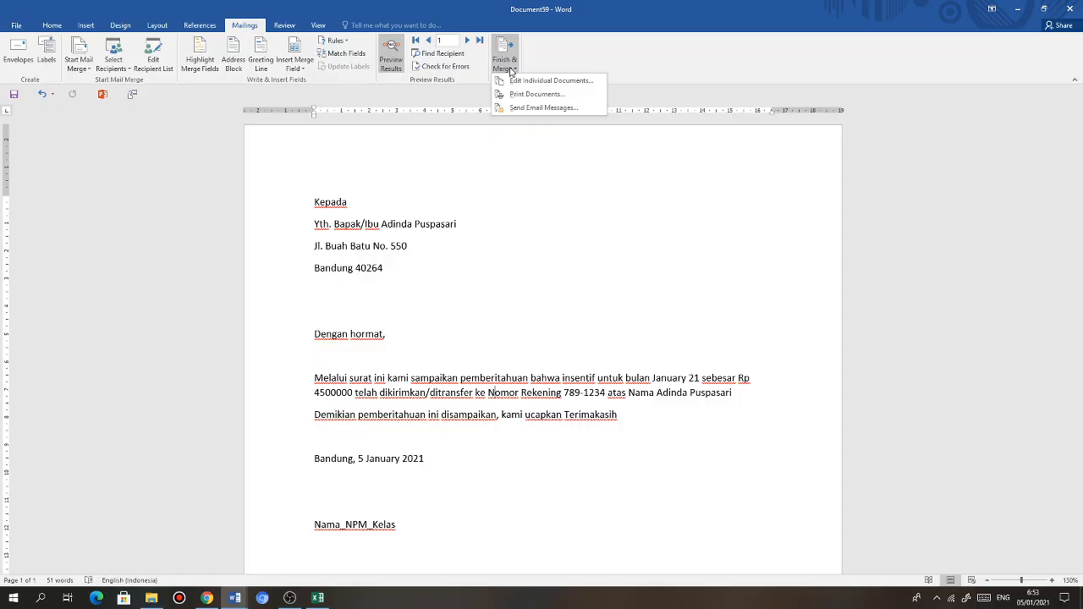
pyautogui.click(528, 108)
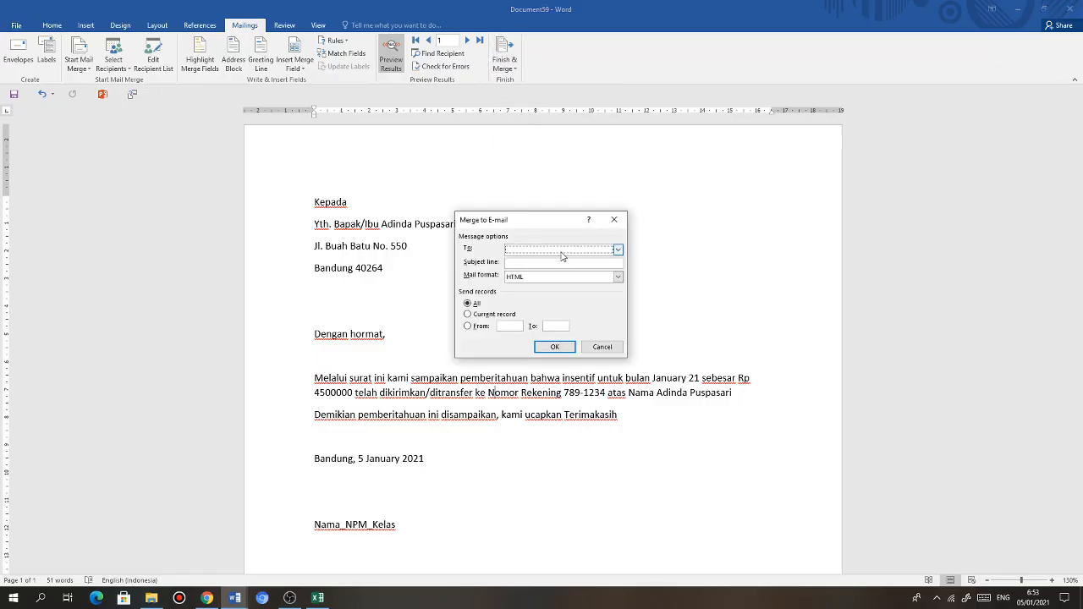
pyautogui.click(617, 250)
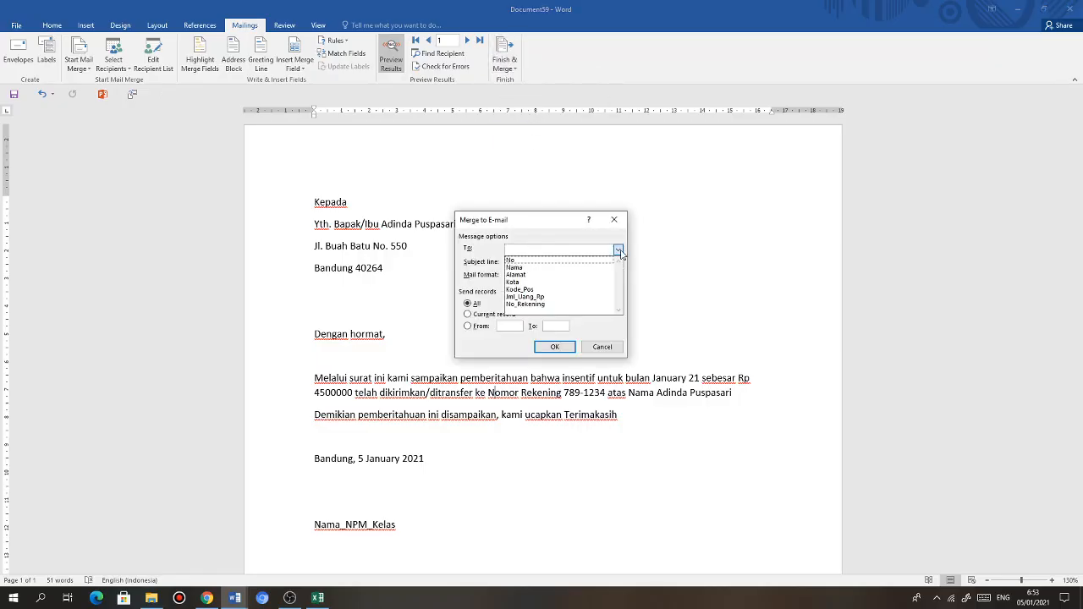
pyautogui.click(527, 267)
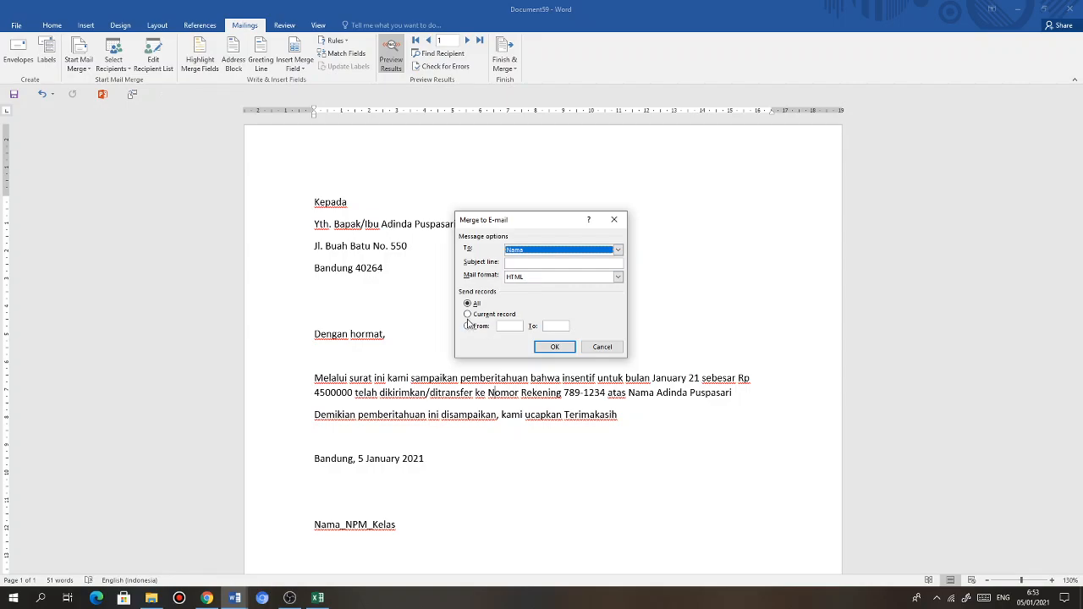
pyautogui.click(573, 276)
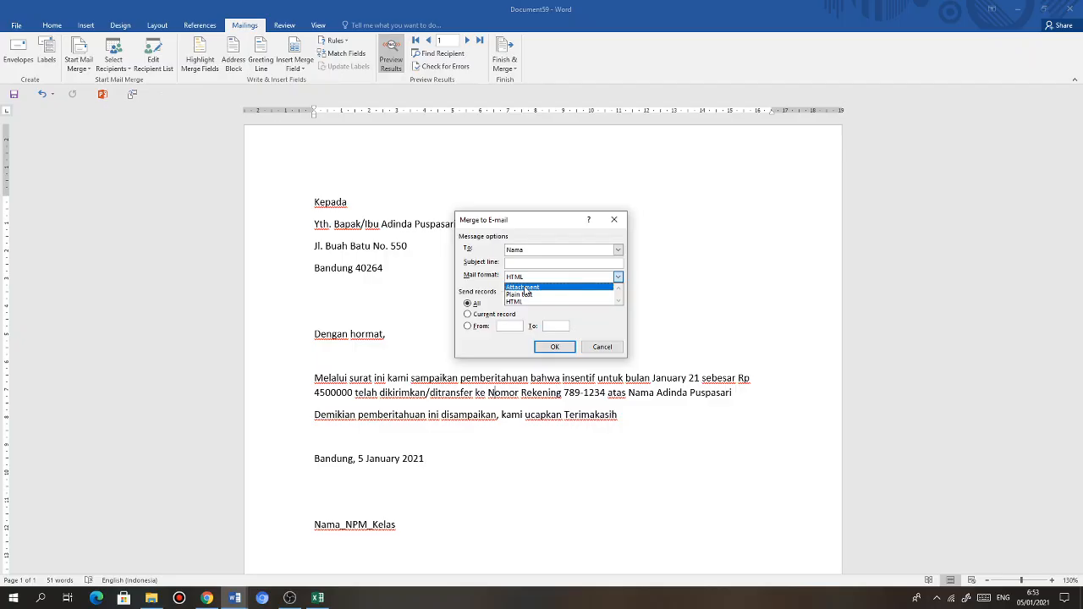
pyautogui.click(594, 326)
pyautogui.click(602, 349)
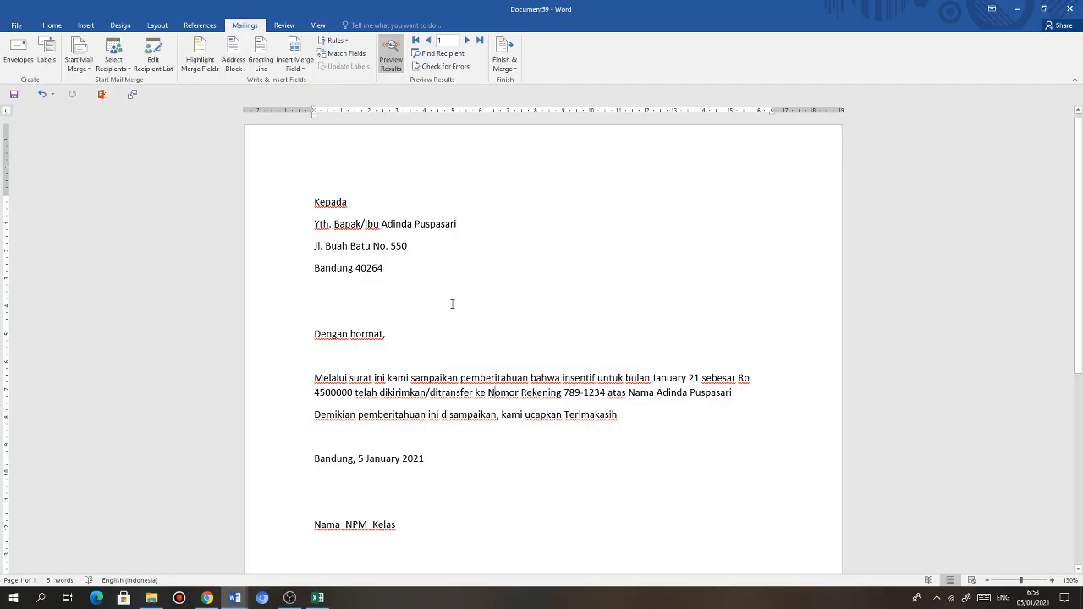
# Look at the recipient data in Mail merge.xls in Excel and return to the letter in Word
pyautogui.click(412, 284)
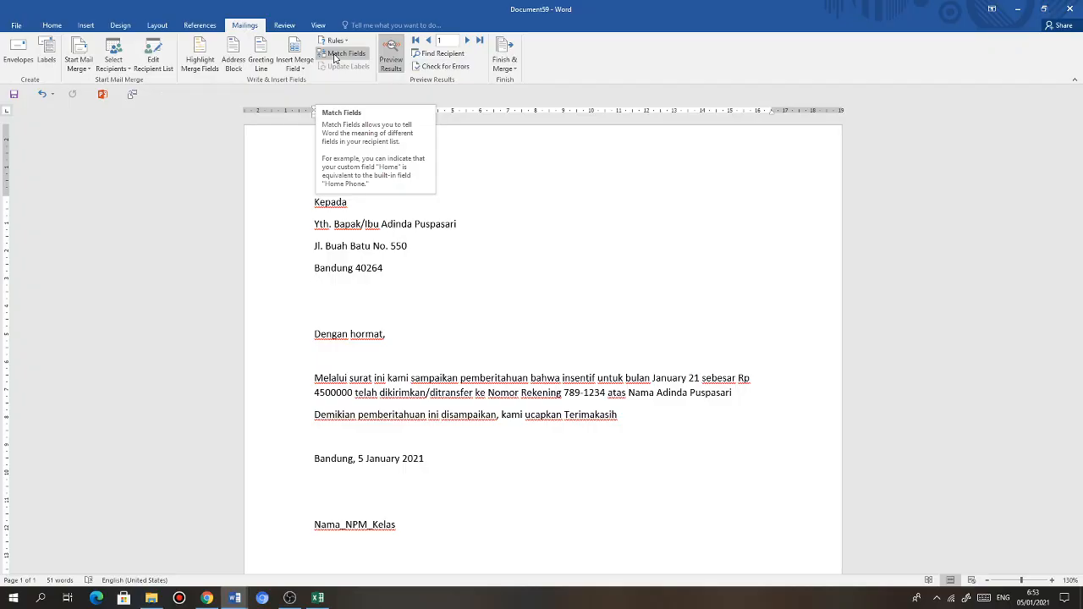
pyautogui.click(473, 255)
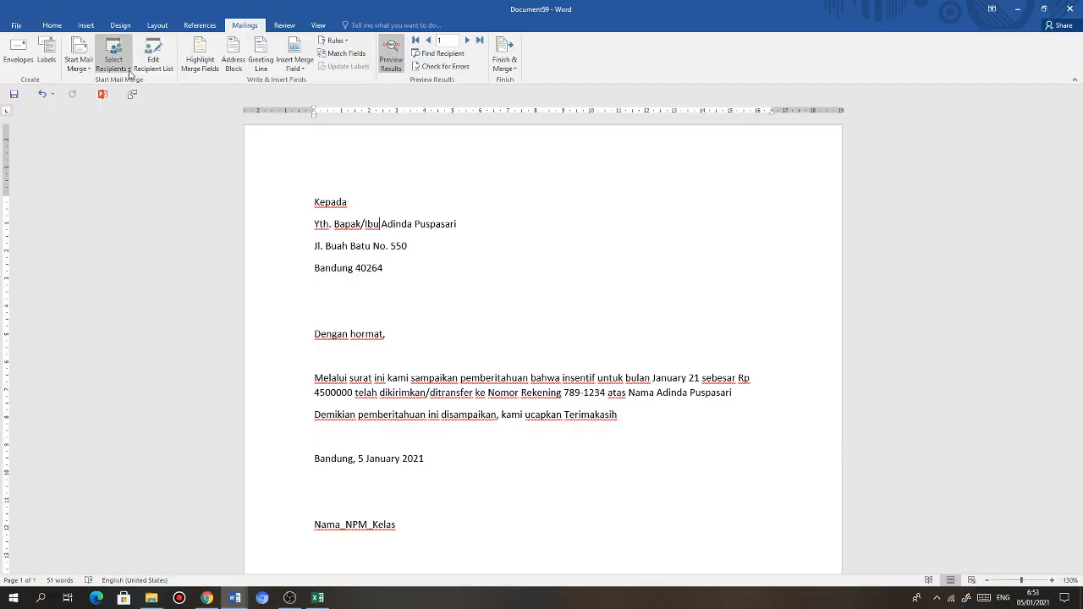
pyautogui.click(318, 601)
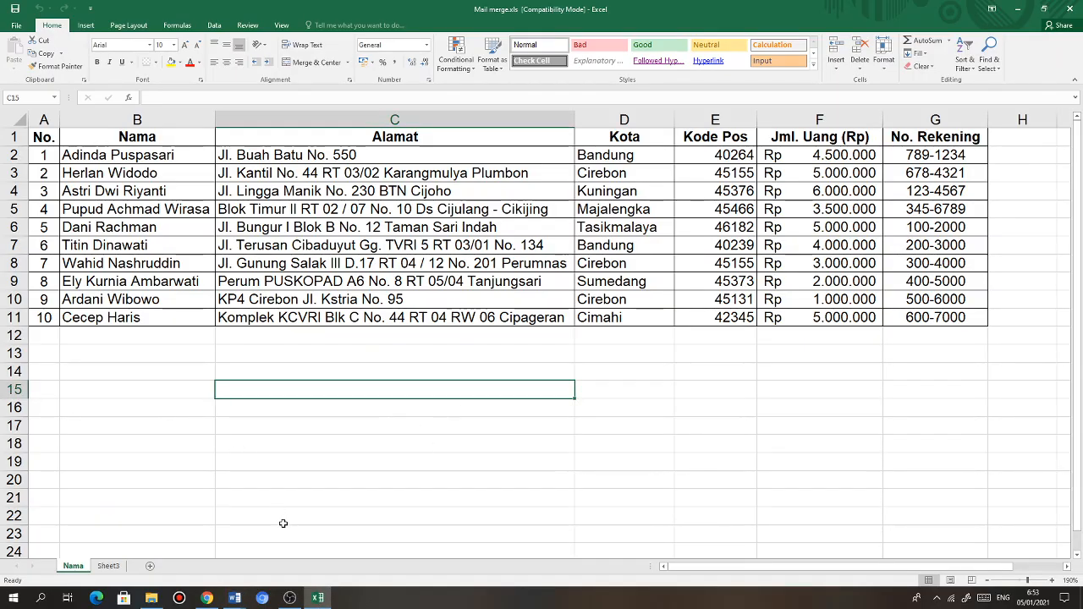
pyautogui.click(235, 599)
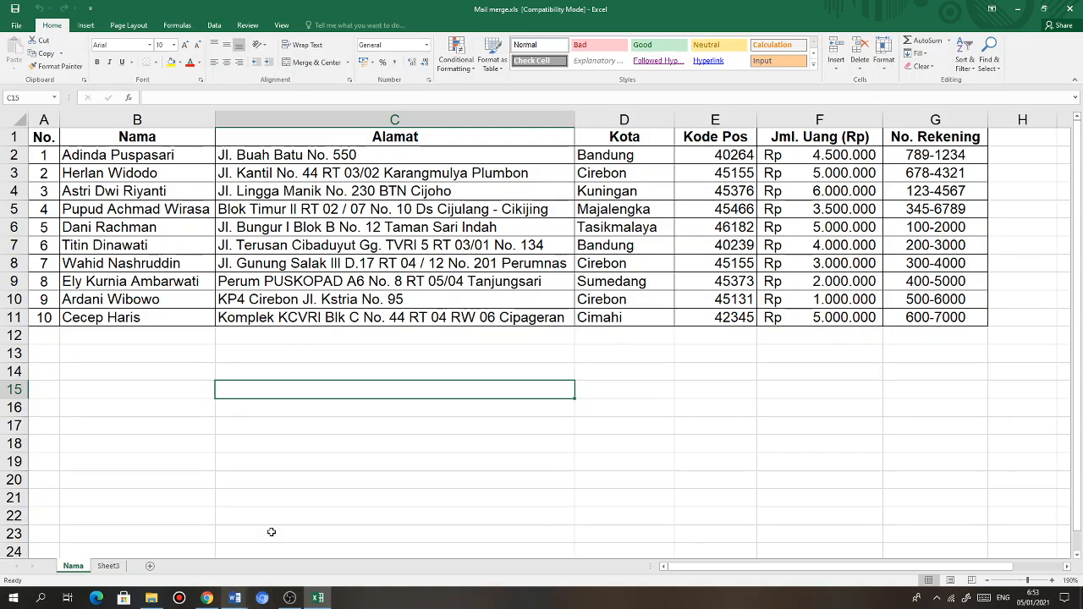
pyautogui.hotkey('alt', 'Tab')
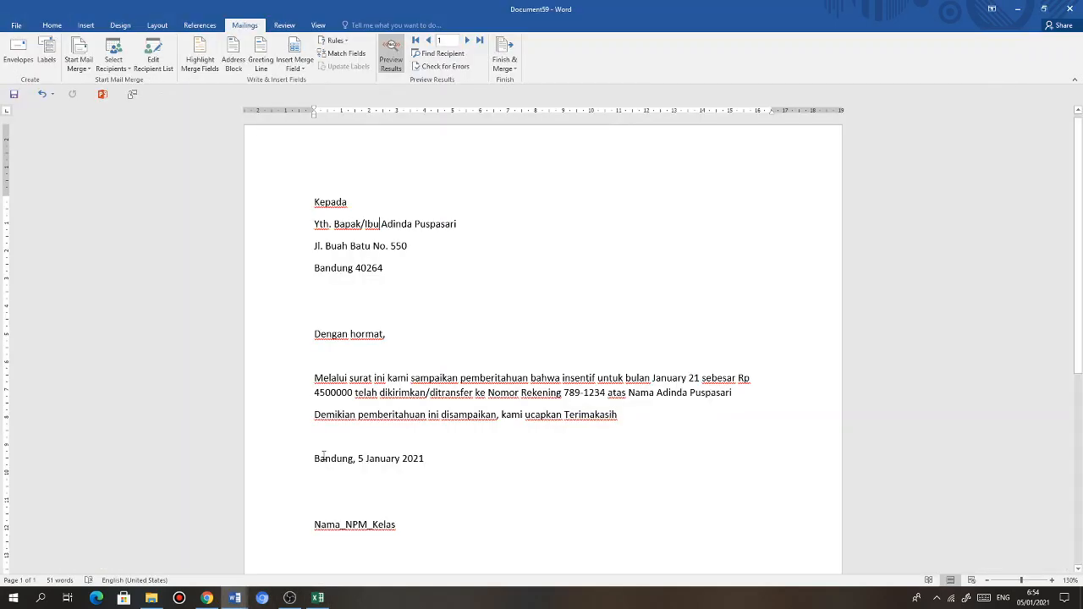
# Look through the mail merge field matching for the recipient list and close it without changes
pyautogui.click(343, 54)
pyautogui.scroll(-5, 527, 318)
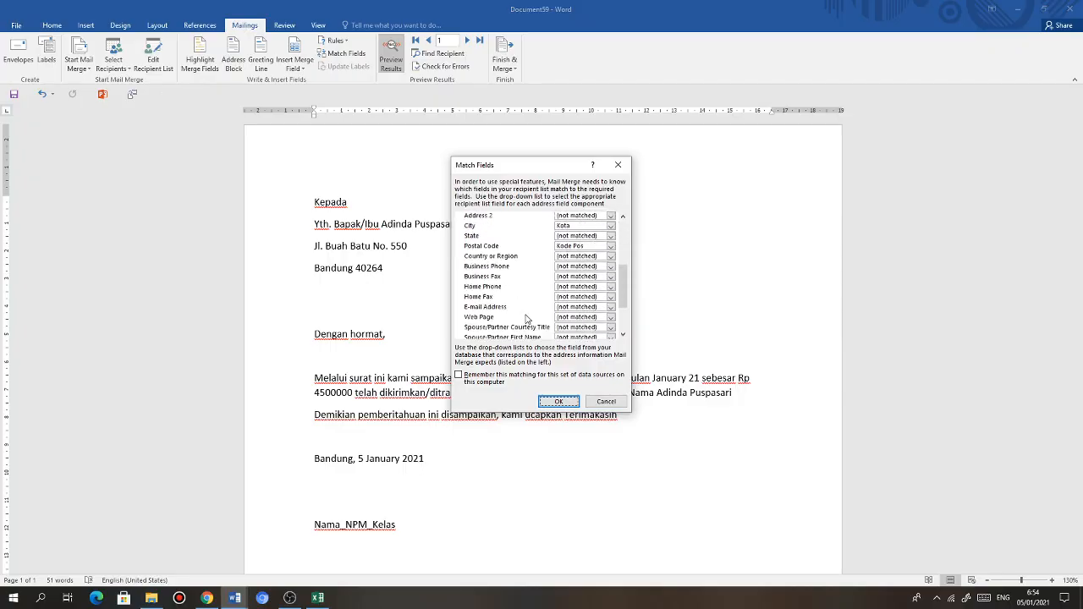
pyautogui.click(606, 401)
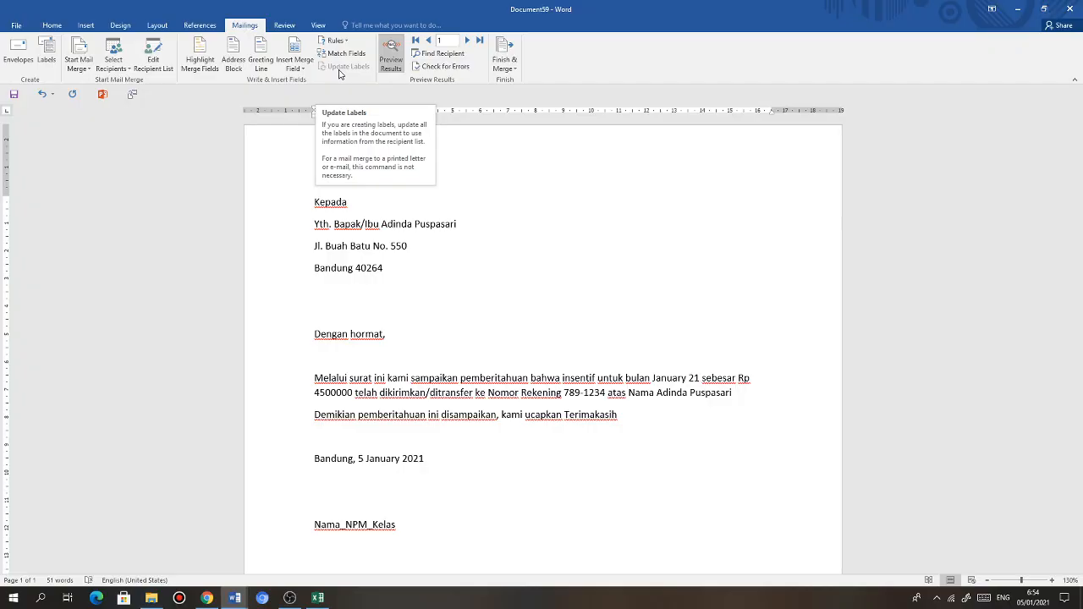
# Look over the previewed letter and the files in the Pertemuan 14 Mail Merge folder in File Explorer, and return to Word
pyautogui.moveTo(314, 245); pyautogui.dragTo(405, 259)
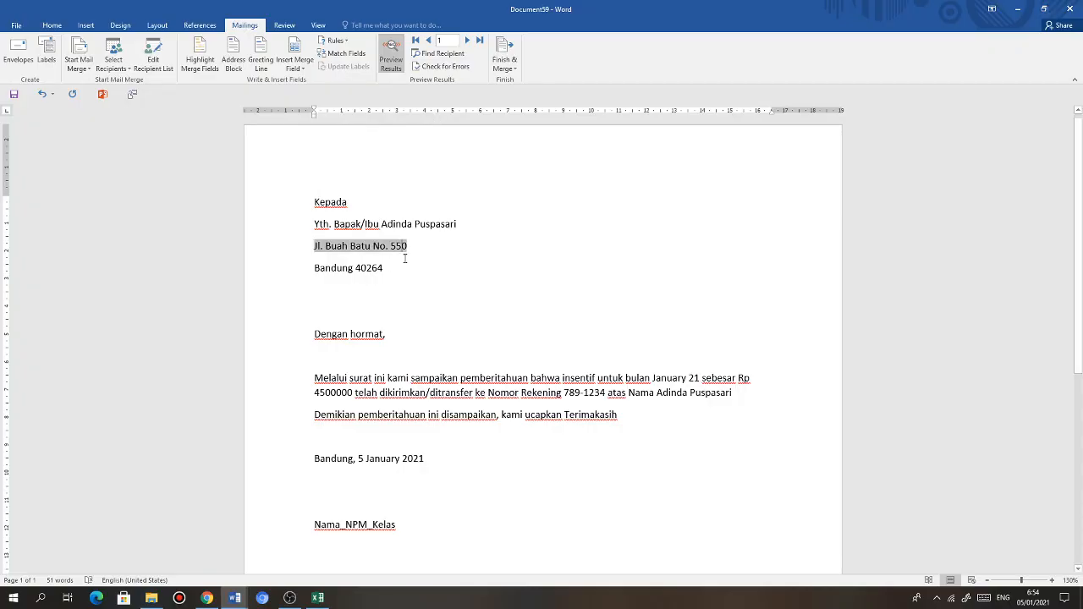
pyautogui.click(405, 289)
pyautogui.scroll(-2, 413, 275)
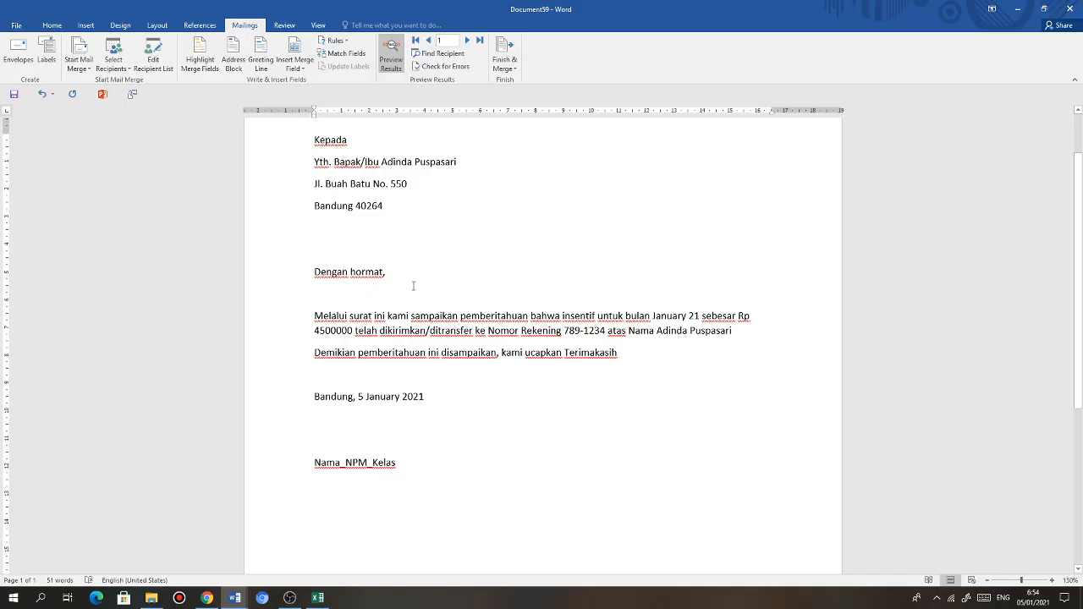
pyautogui.scroll(2, 414, 286)
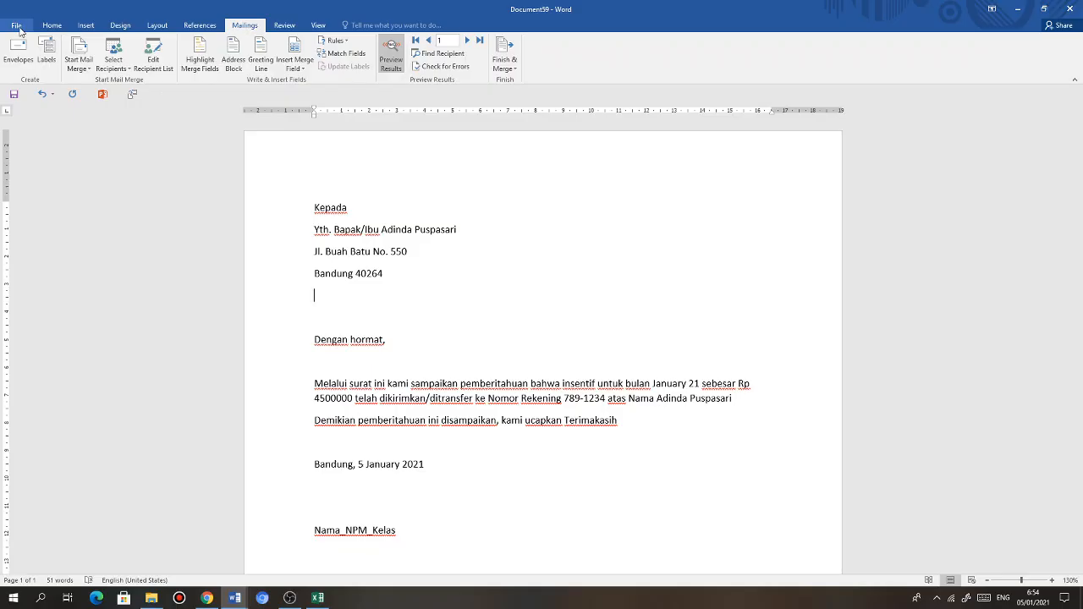
pyautogui.click(151, 599)
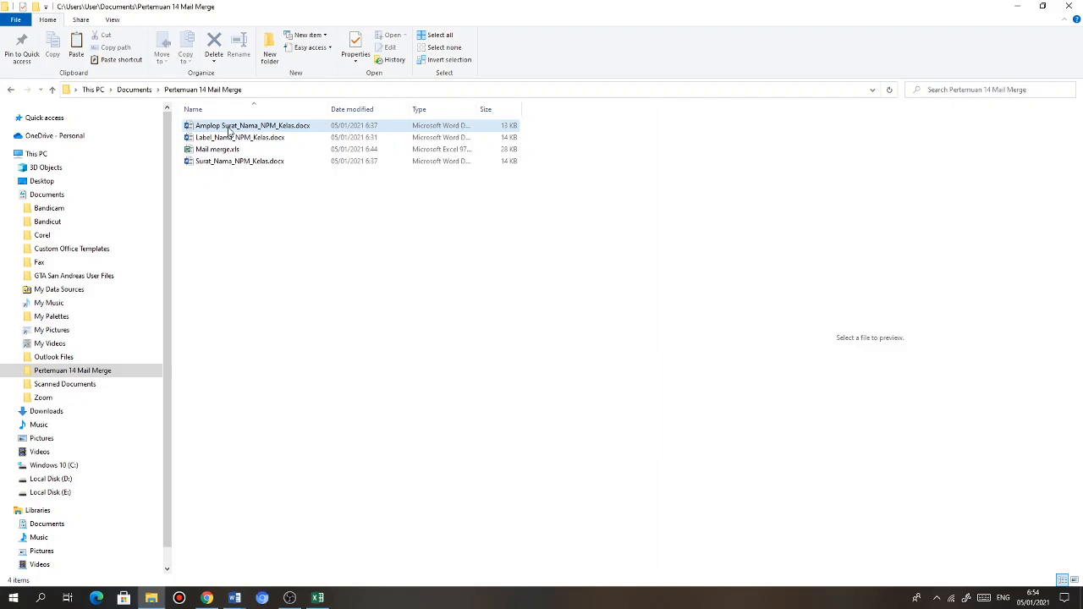
pyautogui.hotkey('alt', 'Tab')
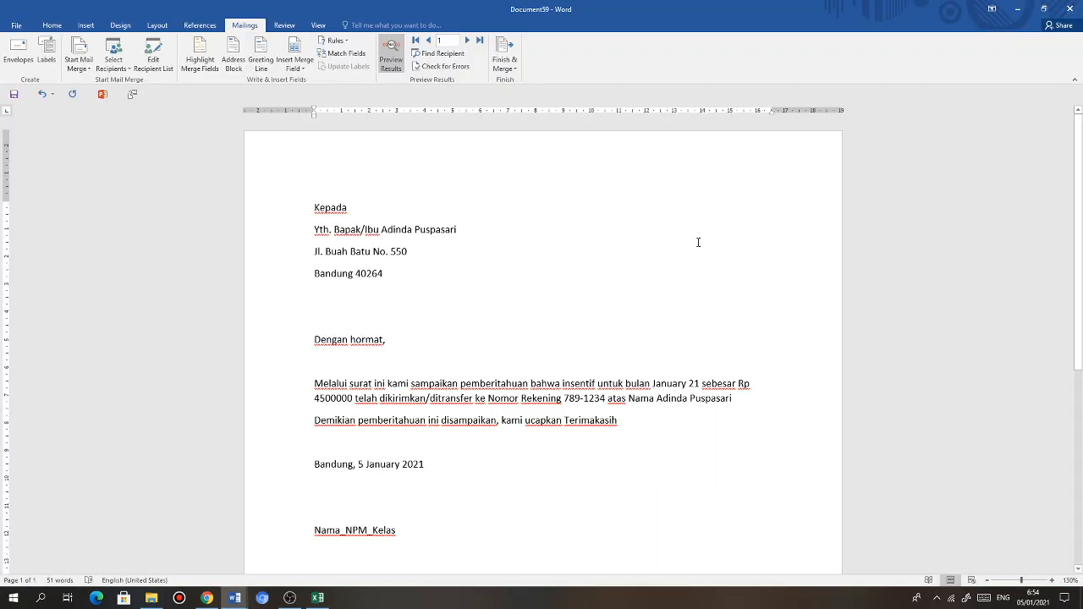
# Create a new blank document for the envelope
pyautogui.click(15, 26)
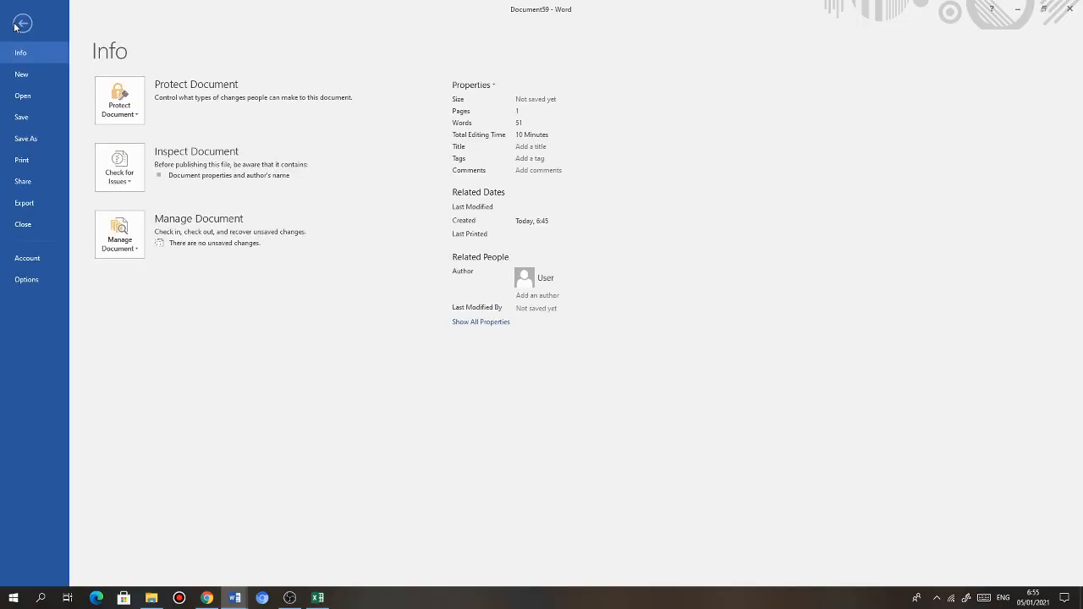
pyautogui.click(23, 75)
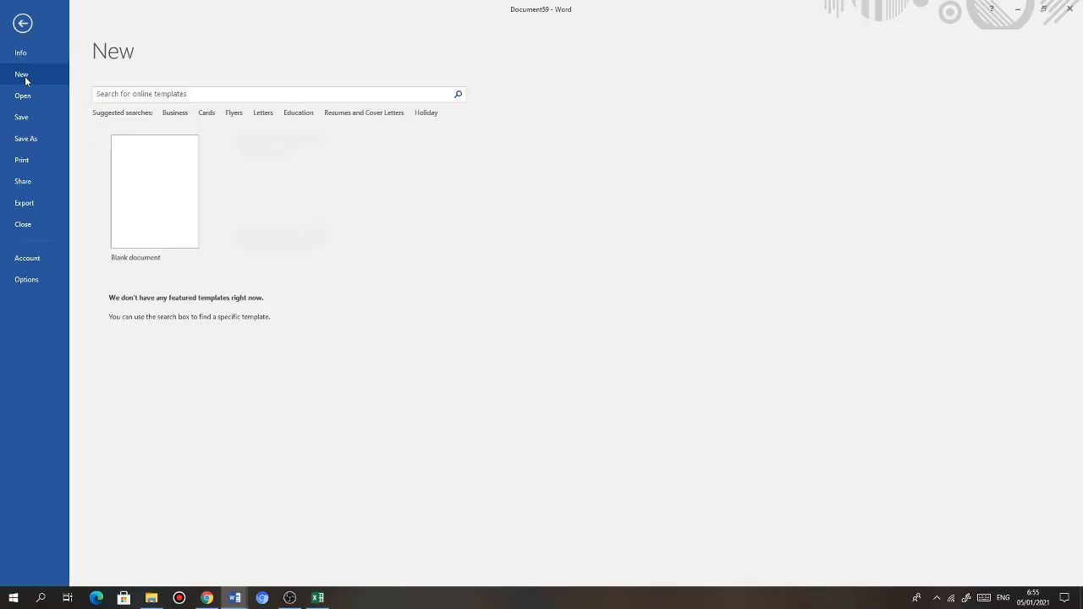
pyautogui.click(134, 186)
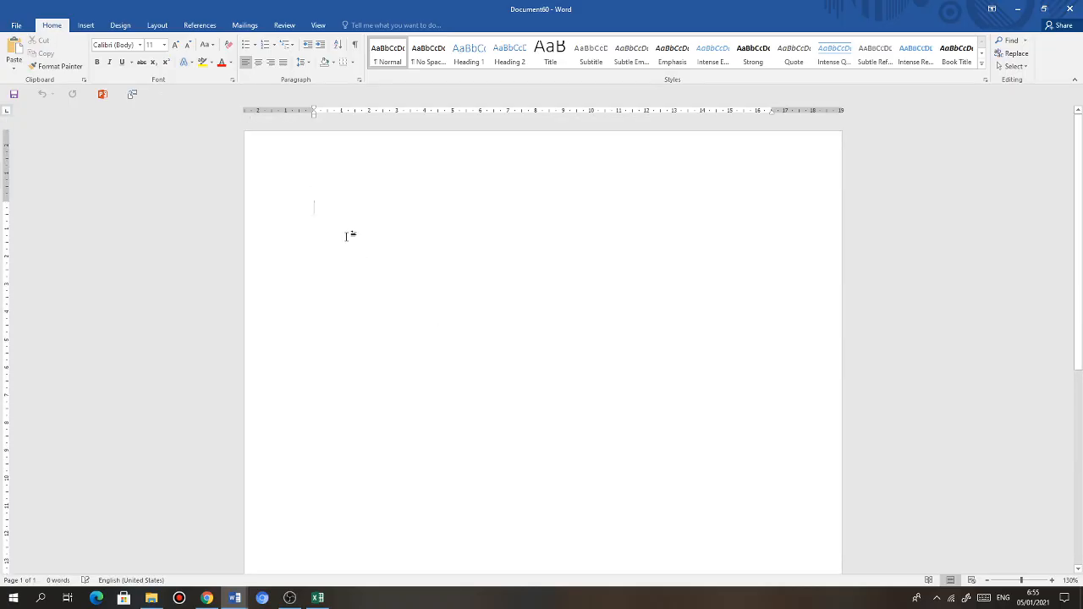
# Start an envelope mail merge with envelope size Size 10 (4 1/8 x 9 1/2 in)
pyautogui.click(245, 25)
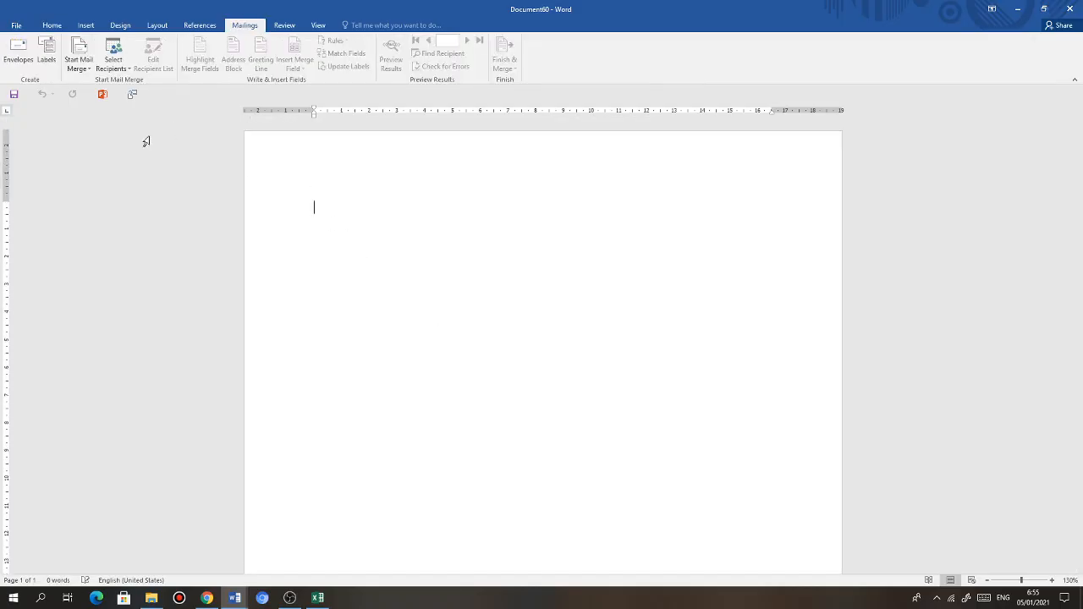
pyautogui.click(90, 69)
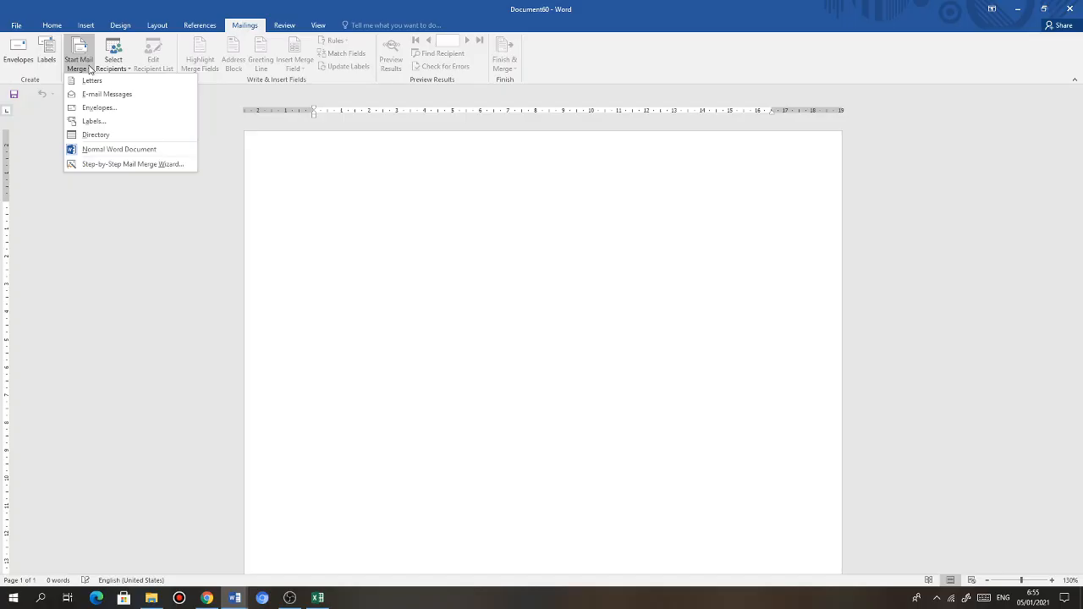
pyautogui.click(100, 107)
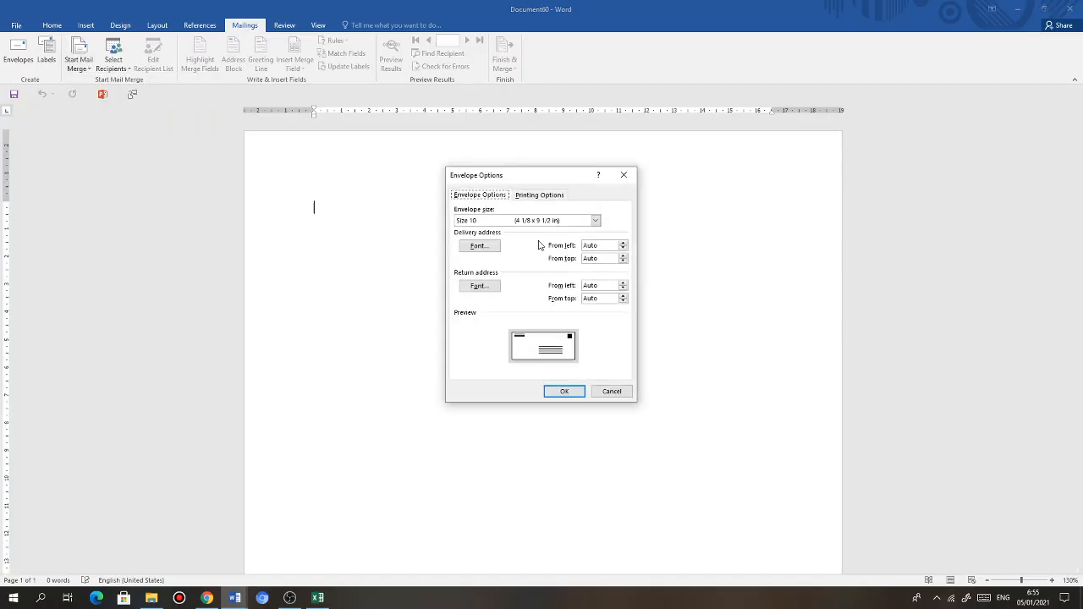
pyautogui.click(596, 221)
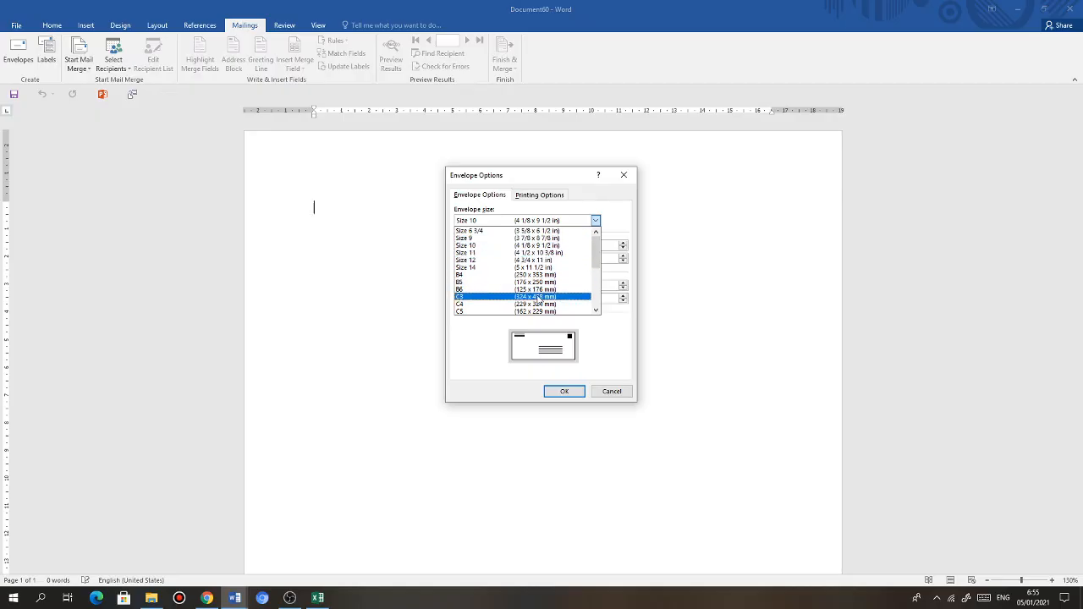
pyautogui.click(478, 246)
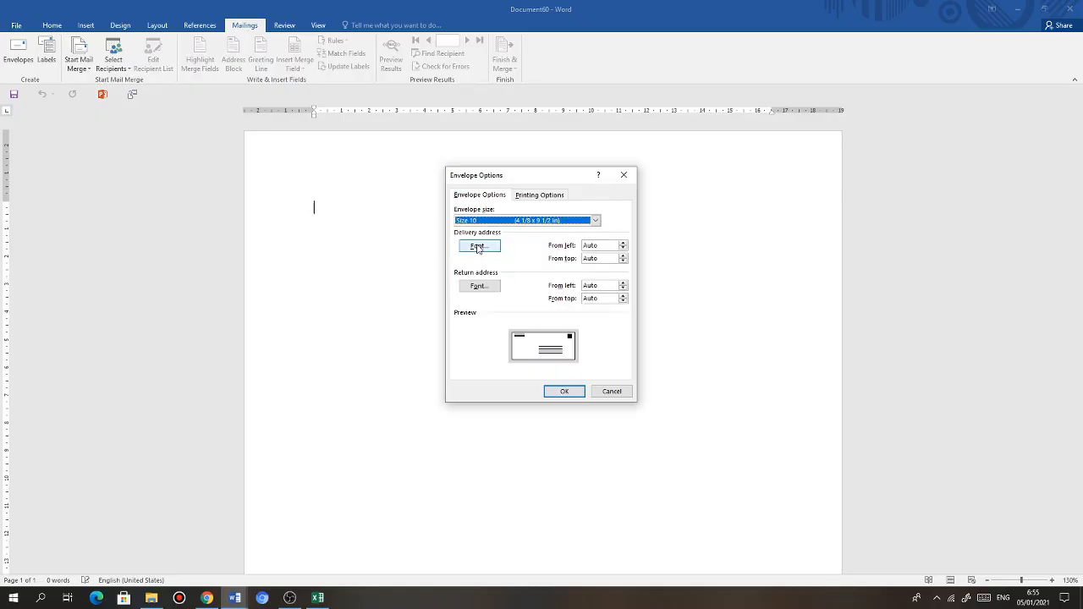
pyautogui.click(563, 393)
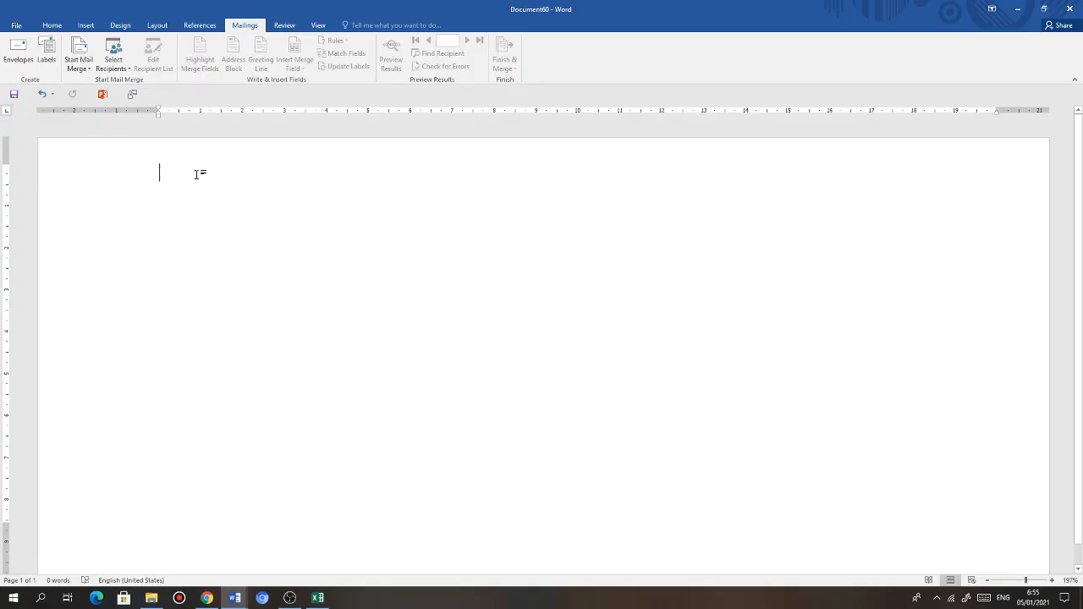
# Write the envelope's return address below an empty line as "Pengirim", "Nama" and "NPM_Kelas" on separate lines
pyautogui.press('Return')
pyautogui.write('Pengai')
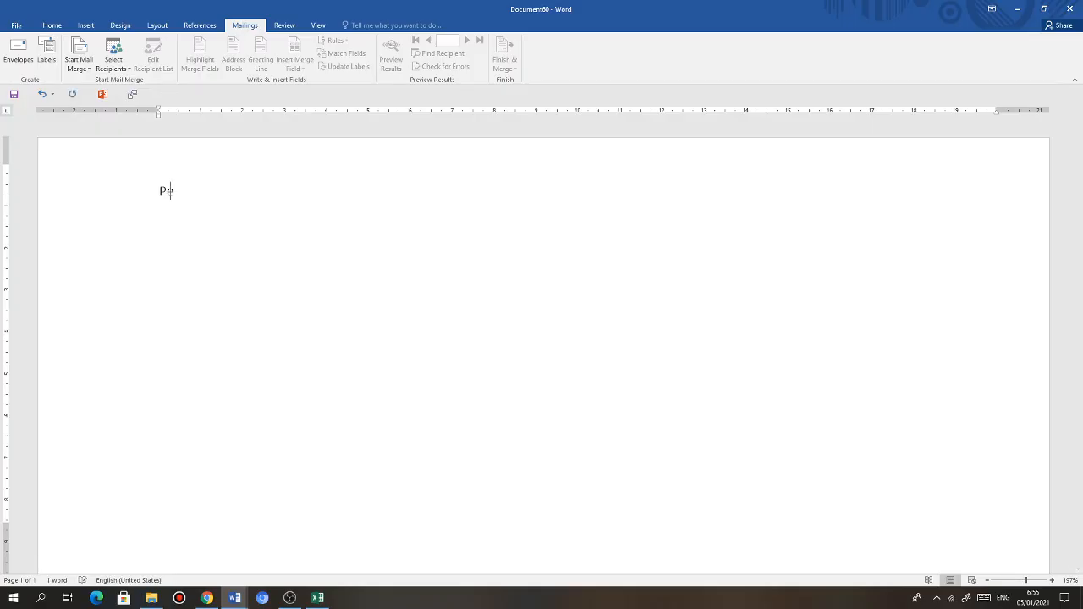
pyautogui.press('BackSpace')
pyautogui.press('BackSpace')
pyautogui.write('irim')
pyautogui.press('Return')
pyautogui.write('Nama')
pyautogui.press('Return')
pyautogui.write('NPM+')
pyautogui.press('BackSpace')
pyautogui.write('Kelas')
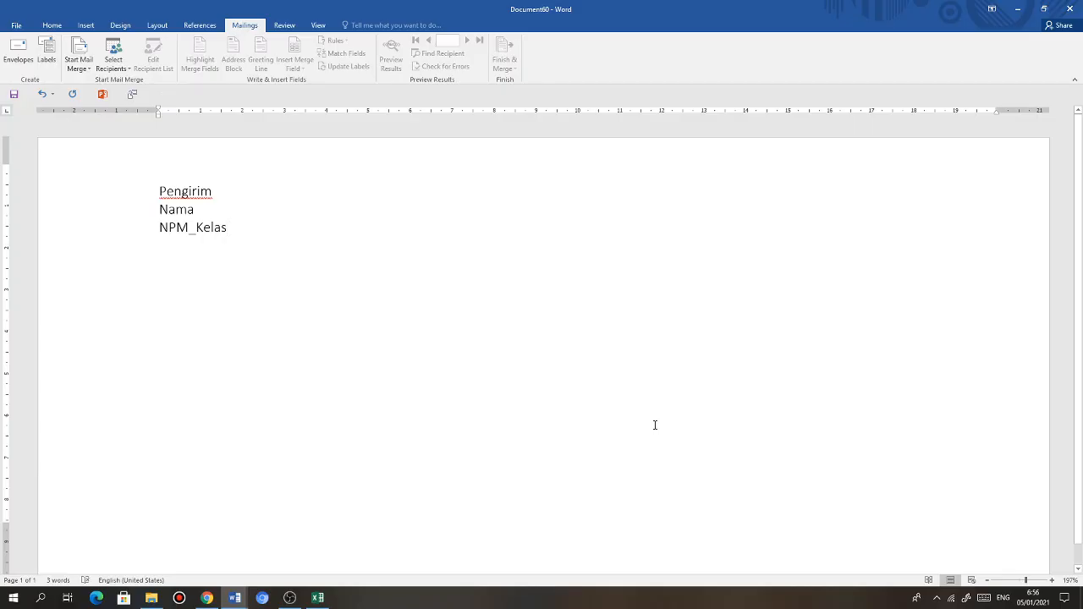
# Begin the envelope's delivery address with "Kepada" and, on the line below, "Yth. Bapak/Ibu"
pyautogui.click(618, 405)
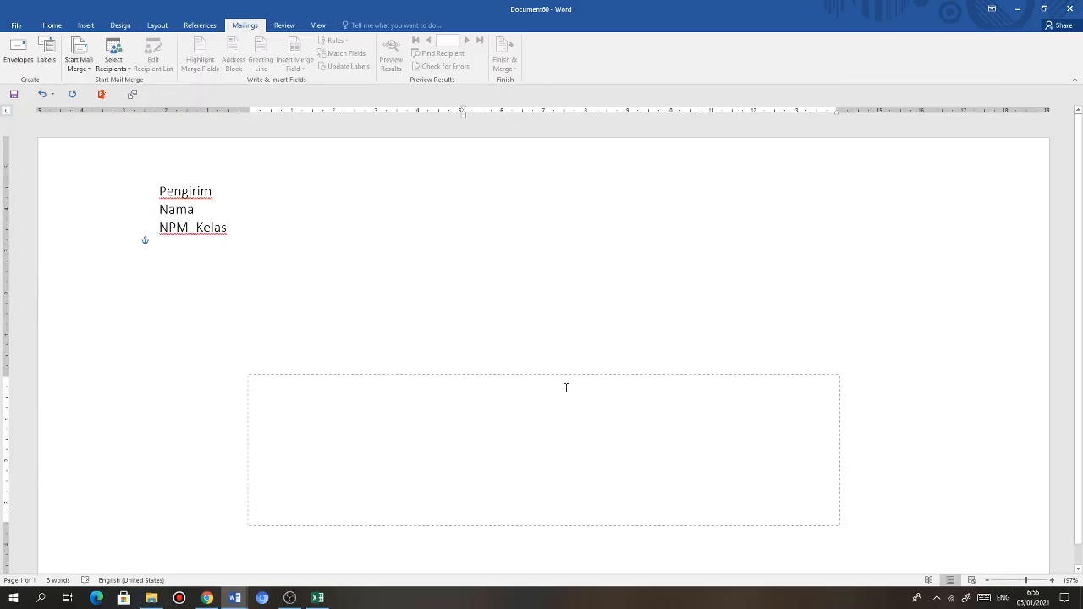
pyautogui.click(466, 261)
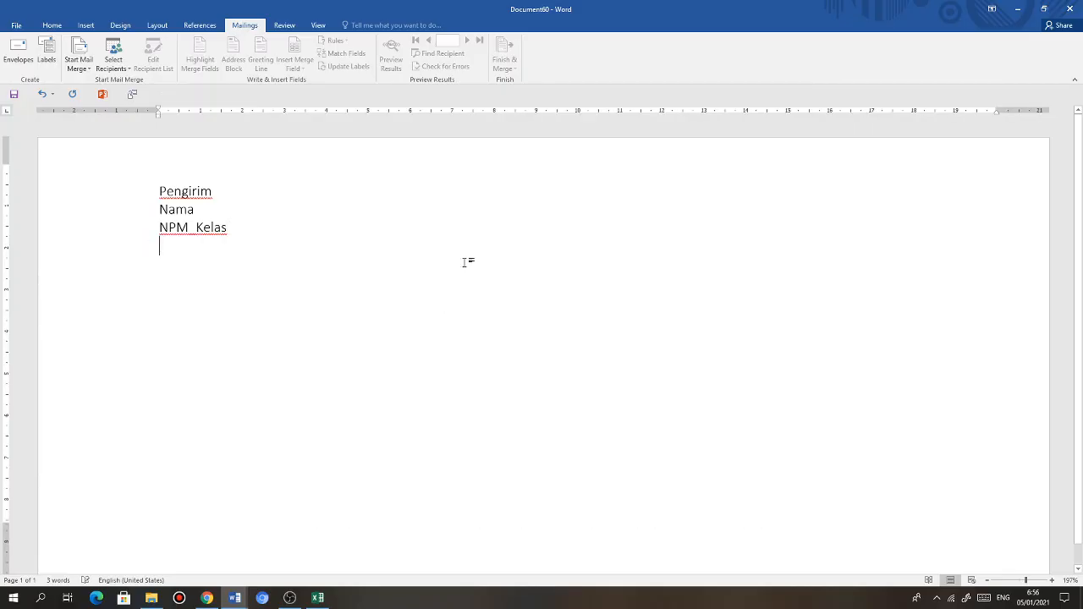
pyautogui.click(552, 463)
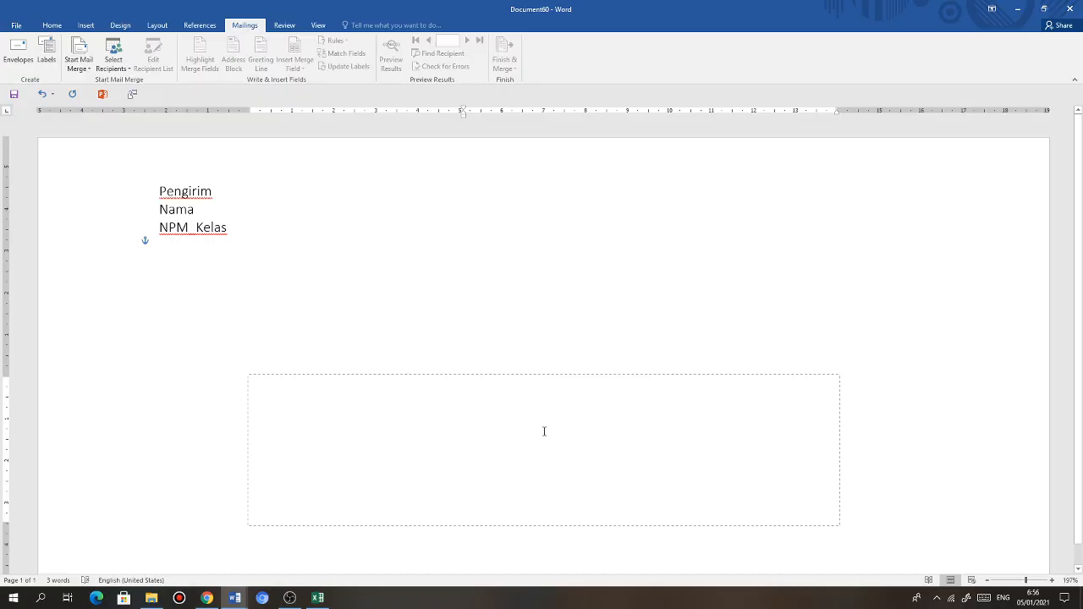
pyautogui.scroll(-1, 528, 409)
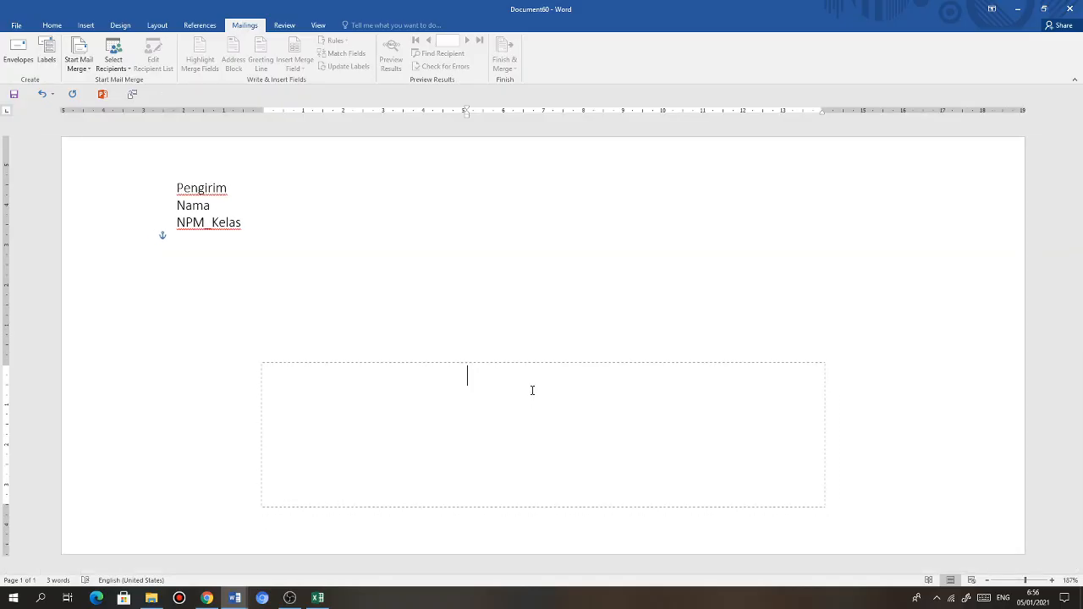
pyautogui.write('Ke')
pyautogui.write('pada ')
pyautogui.write('Yth.')
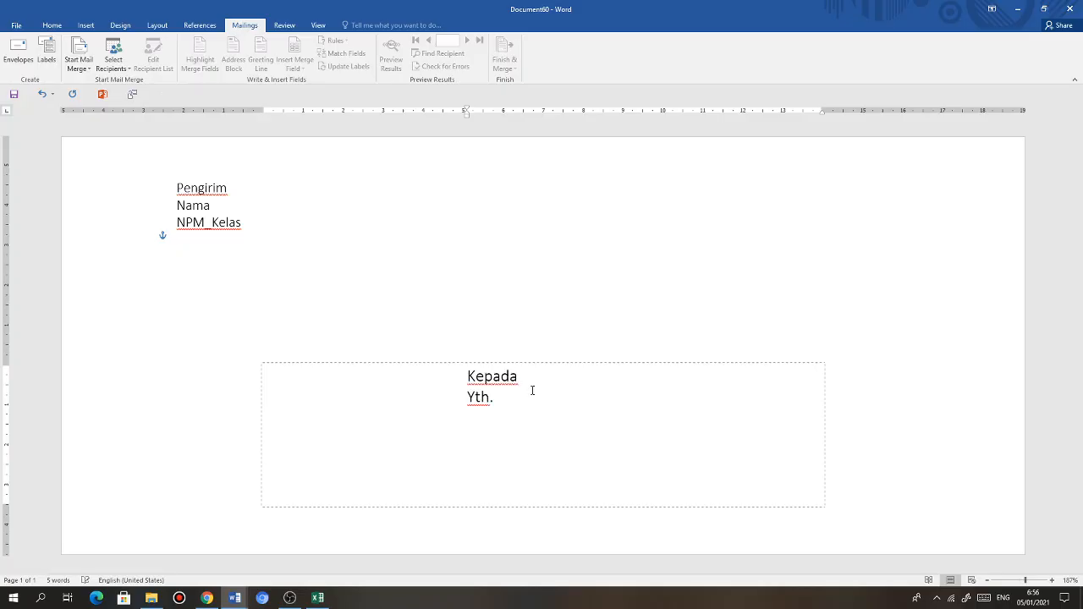
pyautogui.write(' Bapak/Ibu')
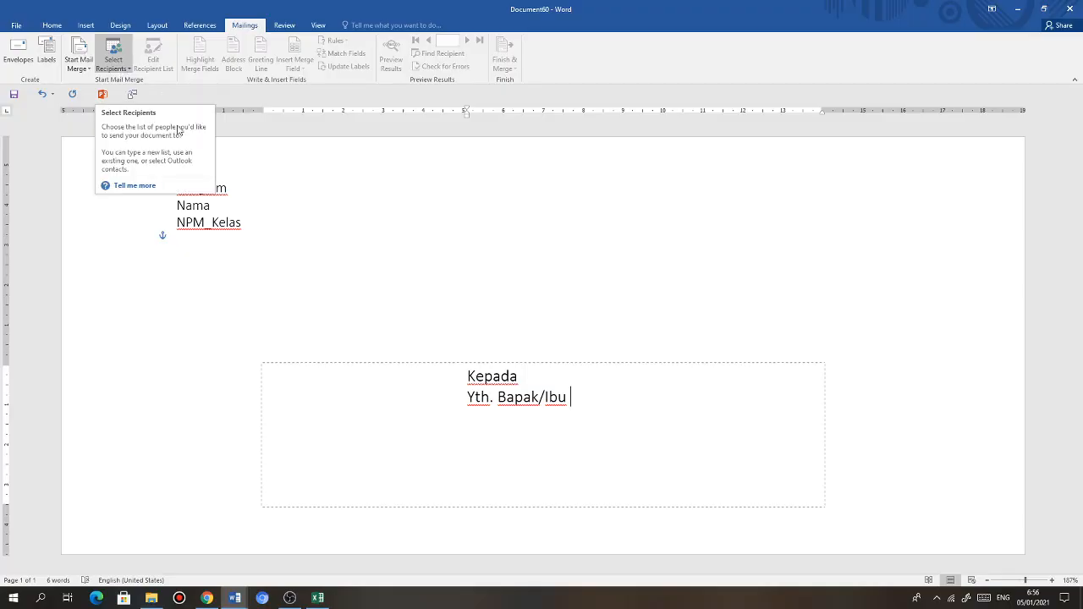
# Attach the Nama$ table of Mail merge.xls from the Pertemuan 14 Mail Merge folder as the existing recipient list
pyautogui.click(114, 63)
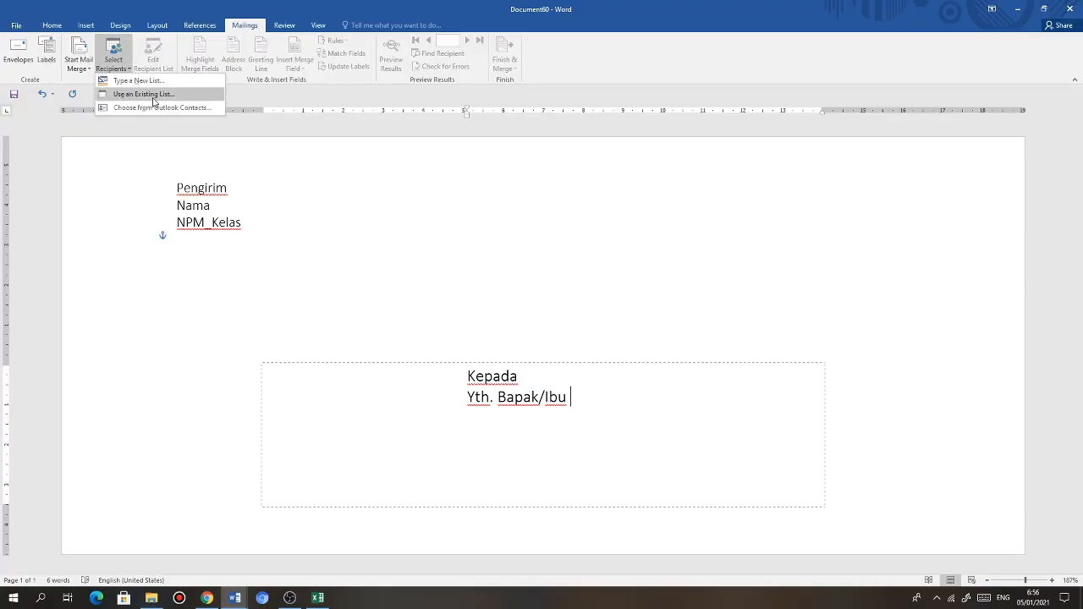
pyautogui.click(143, 97)
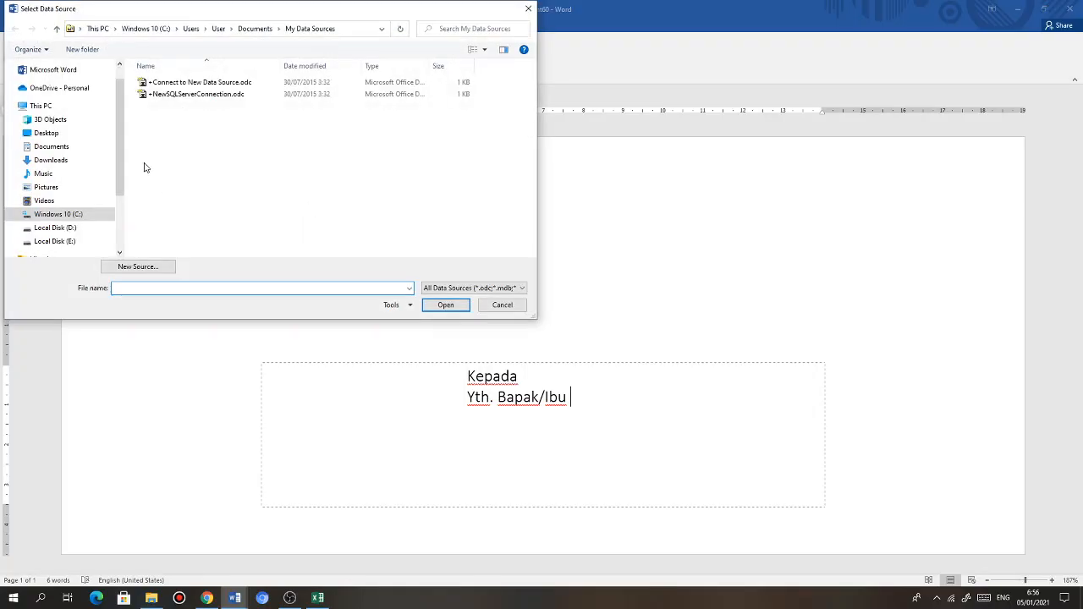
pyautogui.click(52, 147)
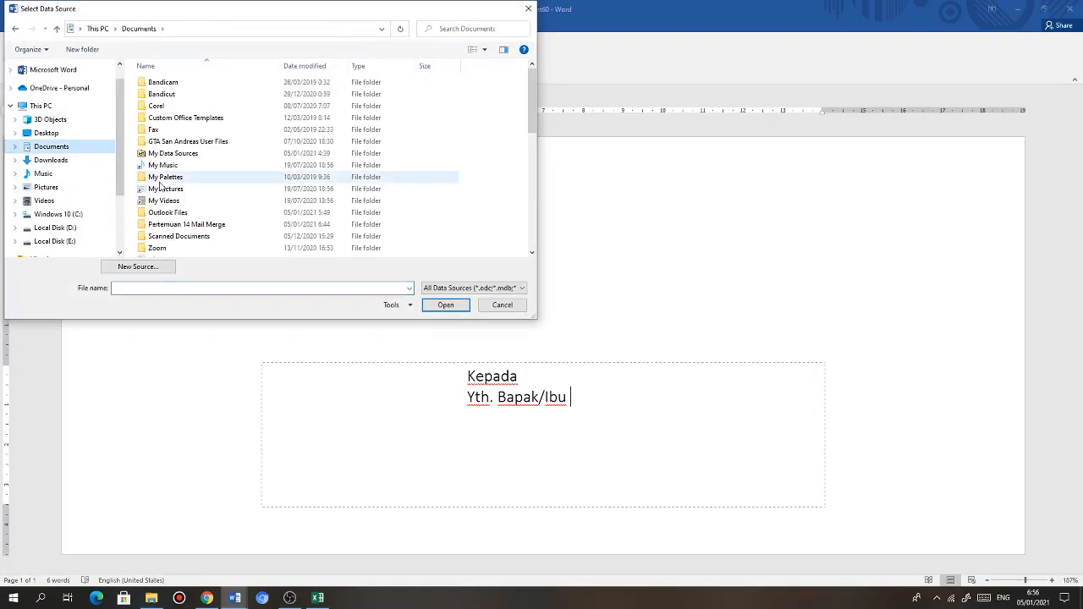
pyautogui.doubleClick(186, 210)
pyautogui.click(174, 106)
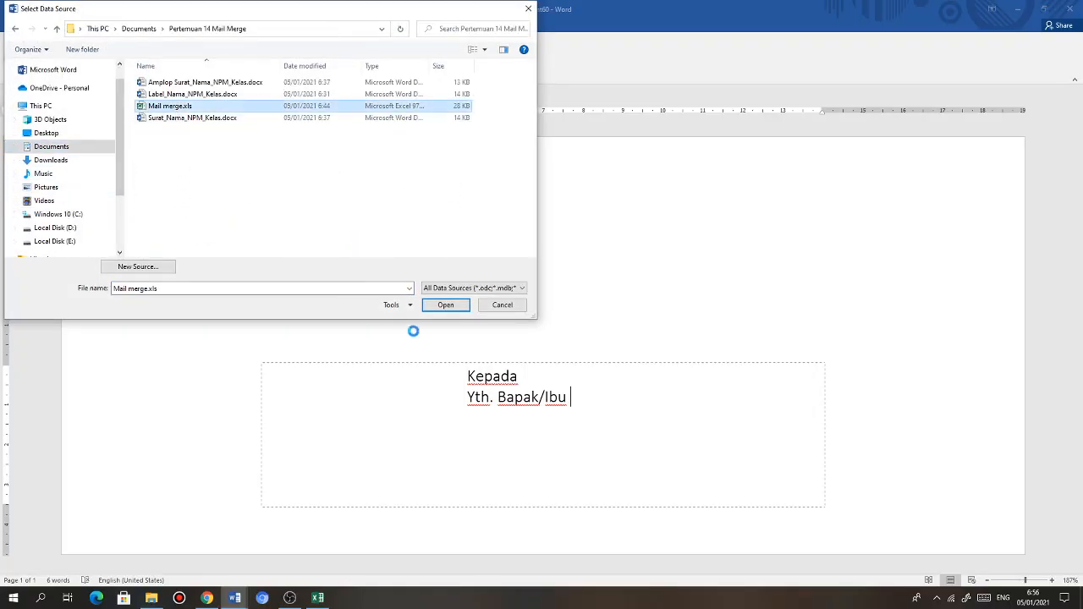
pyautogui.click(446, 304)
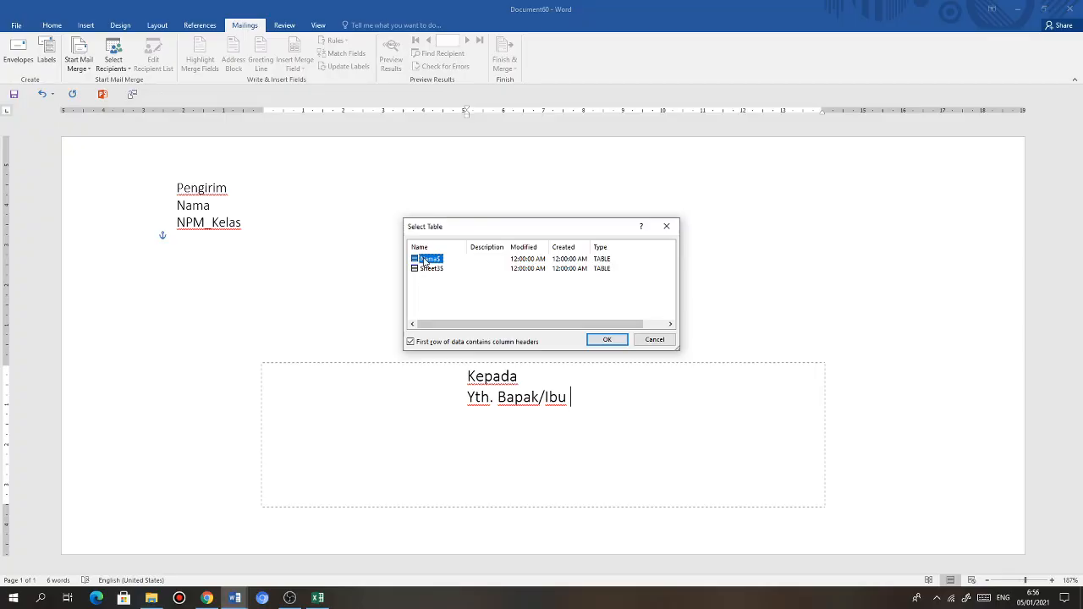
pyautogui.click(616, 337)
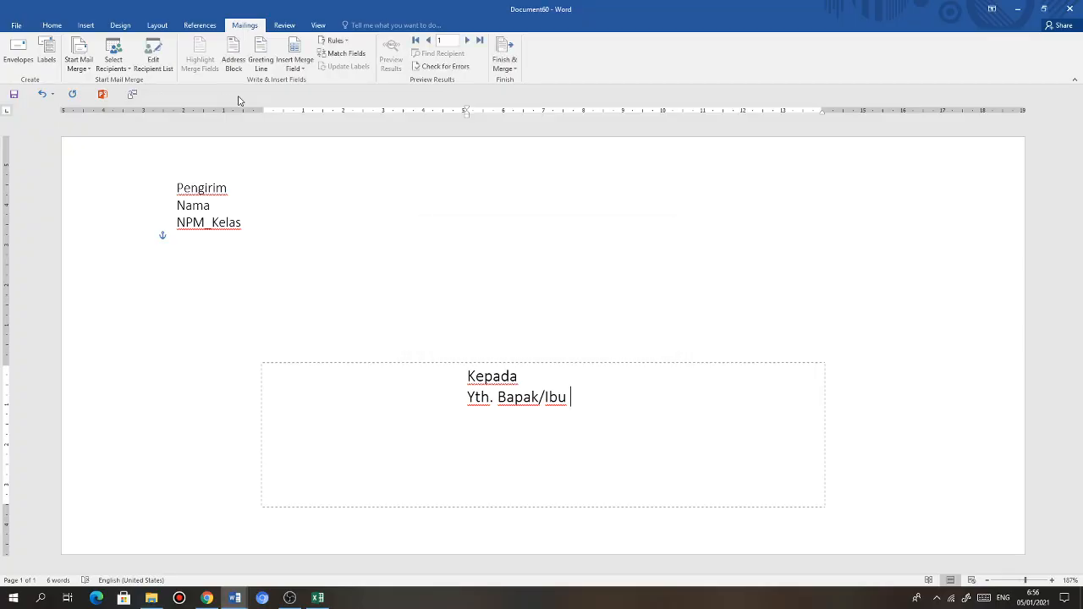
# Insert the Nama merge field after "Yth. Bapak/Ibu" and the Alamat merge field on the line below
pyautogui.click(296, 70)
pyautogui.click(303, 94)
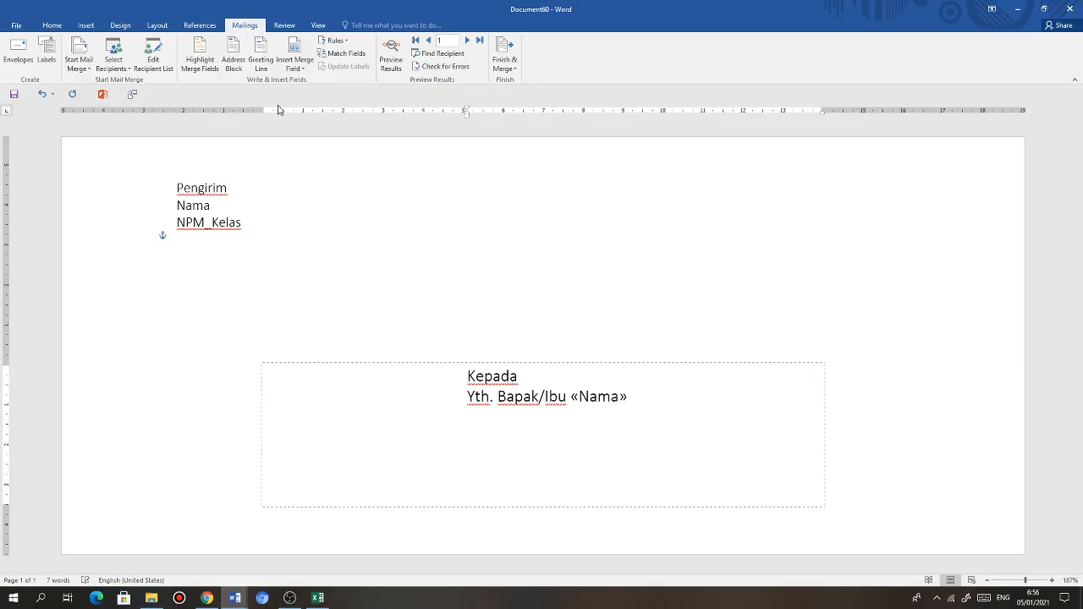
pyautogui.press('Return')
pyautogui.click(298, 67)
pyautogui.click(315, 109)
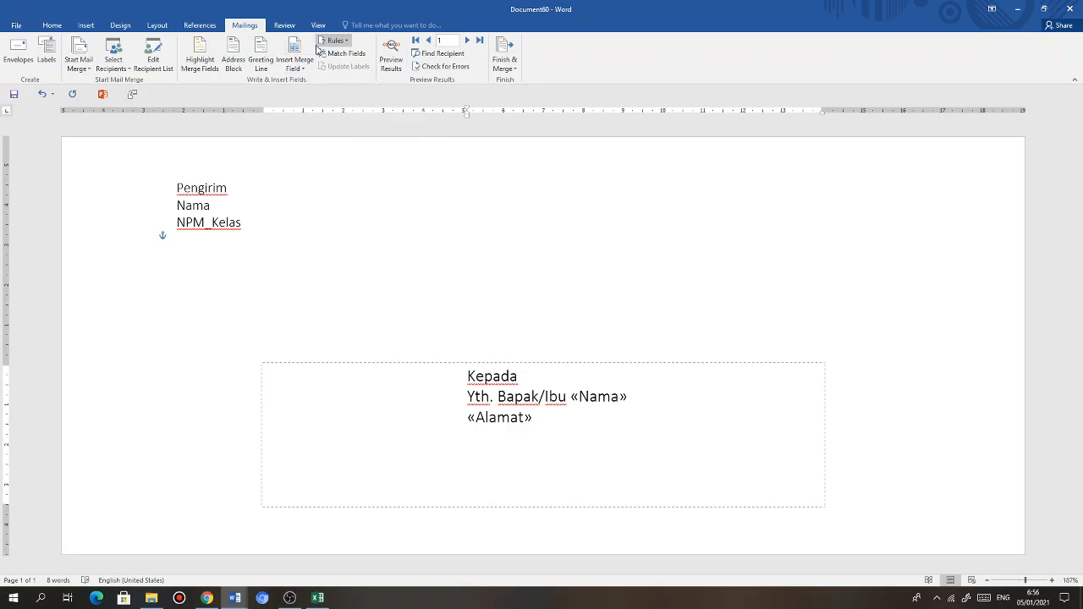
# Add the Kota and Kode_Pos merge fields together on one line below Alamat, separated by a space
pyautogui.press('Return')
pyautogui.click(297, 68)
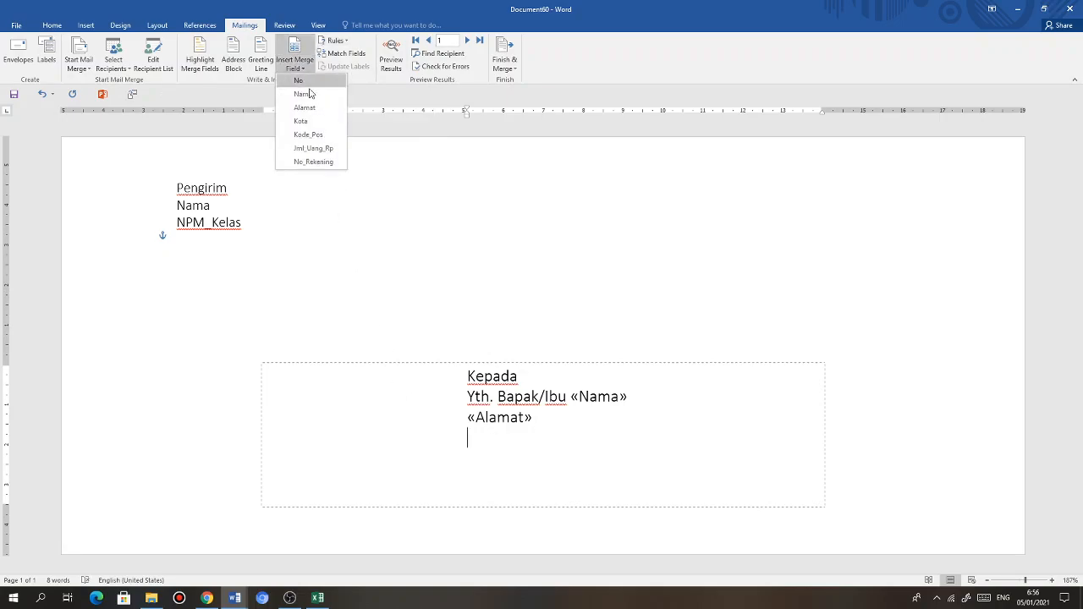
pyautogui.click(310, 121)
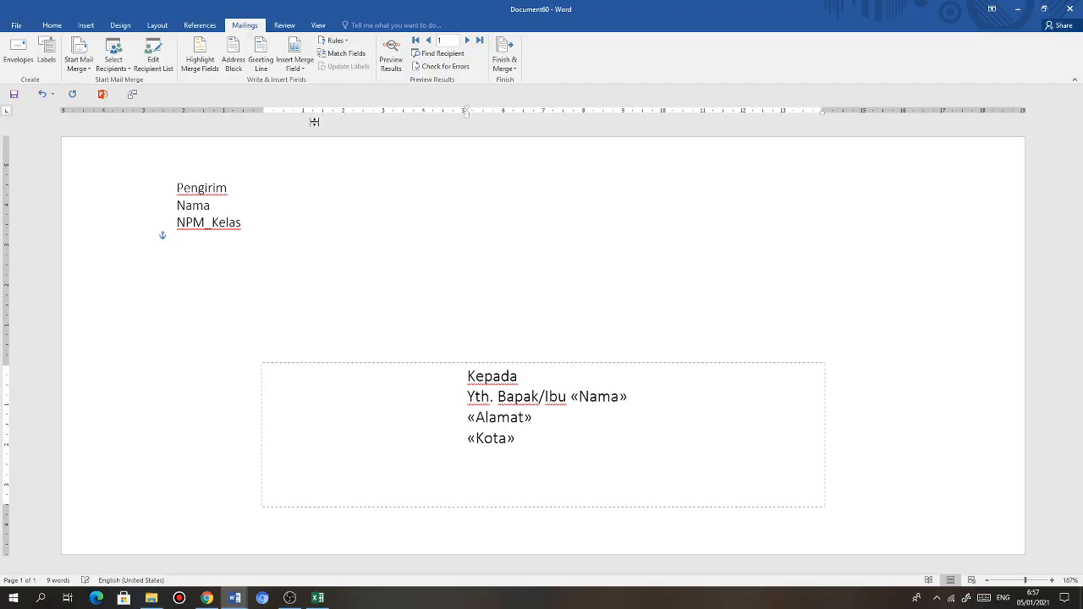
pyautogui.press('Return')
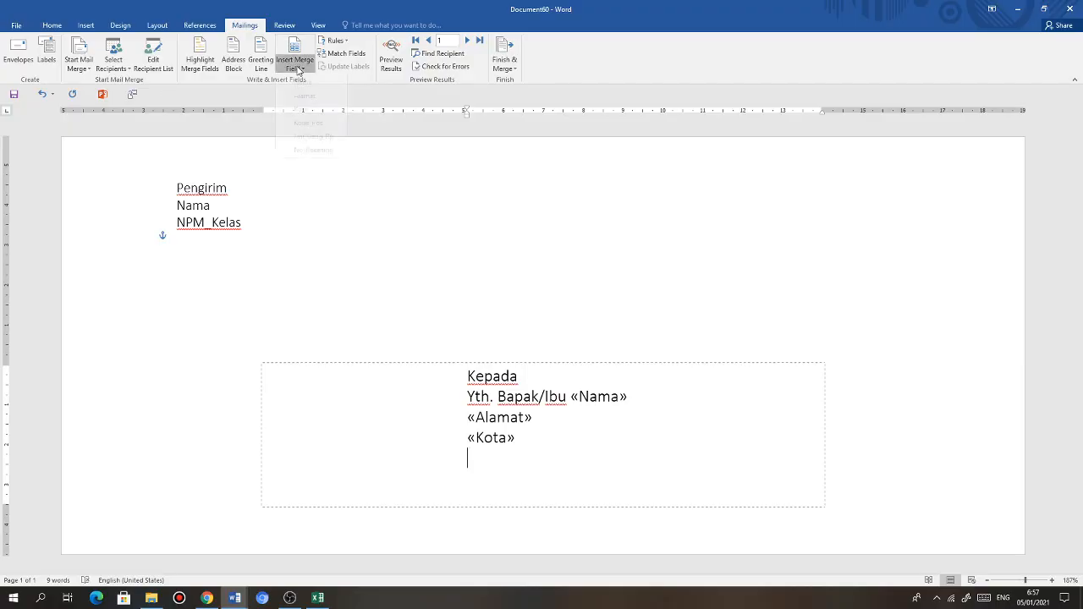
pyautogui.click(296, 68)
pyautogui.click(325, 137)
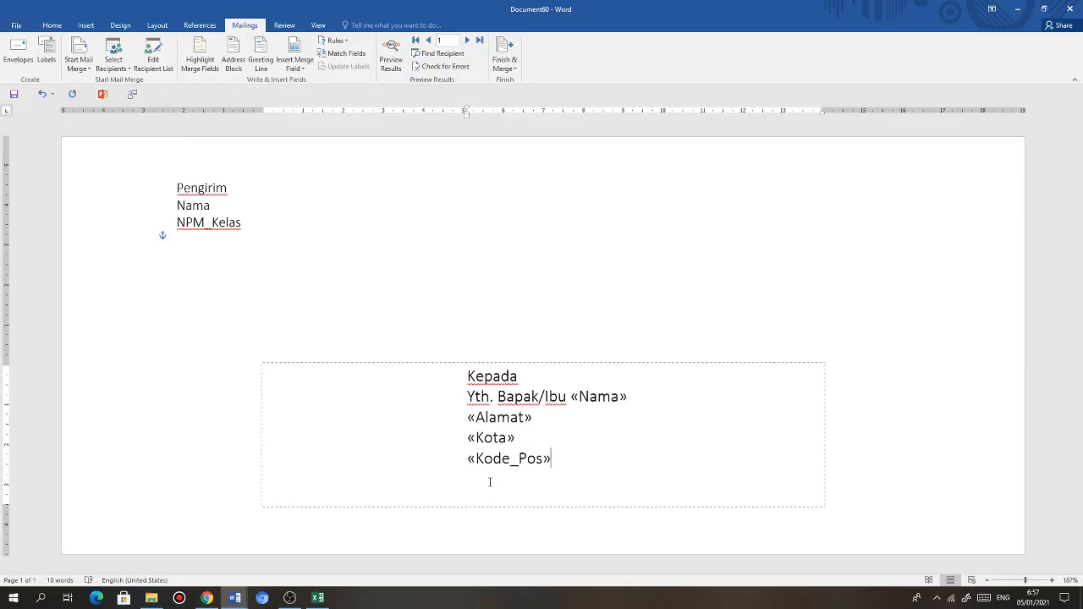
pyautogui.click(522, 435)
pyautogui.press('Delete')
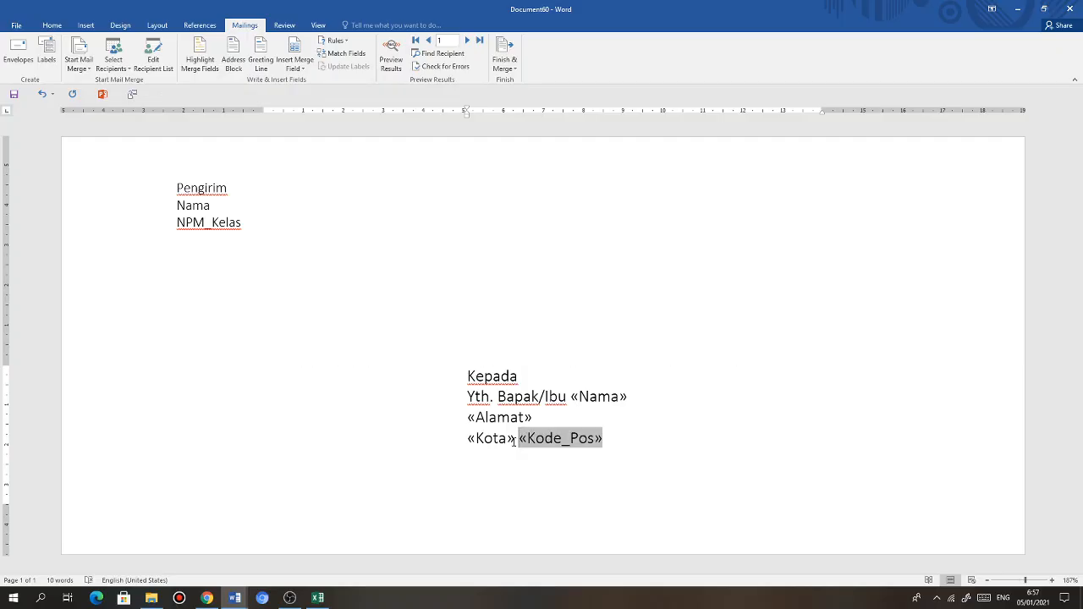
pyautogui.click(515, 439)
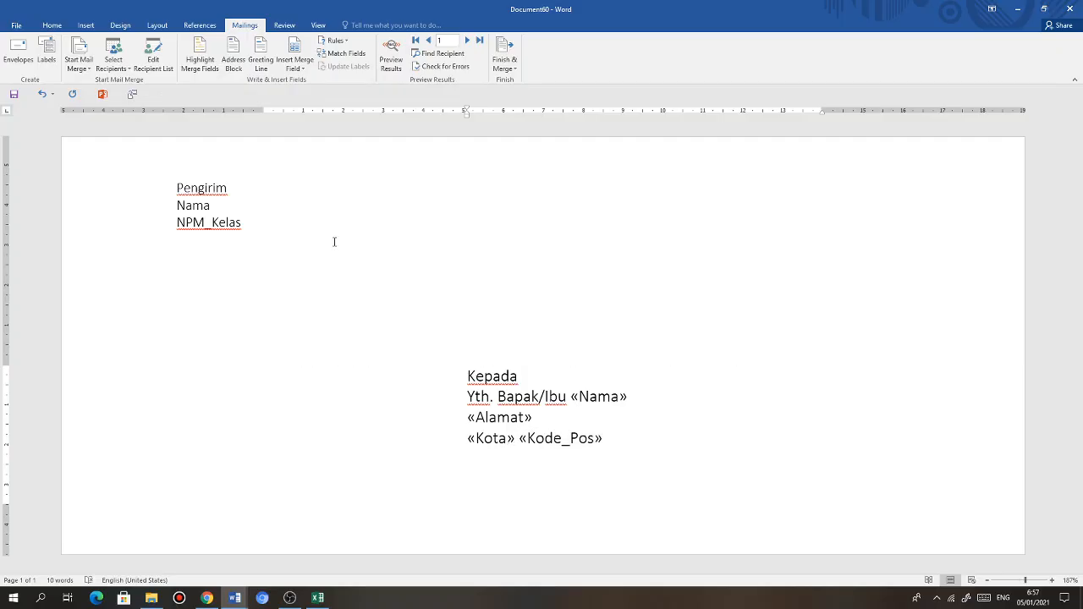
# Preview the merged envelopes and go through the recipient records up to record 10
pyautogui.click(392, 56)
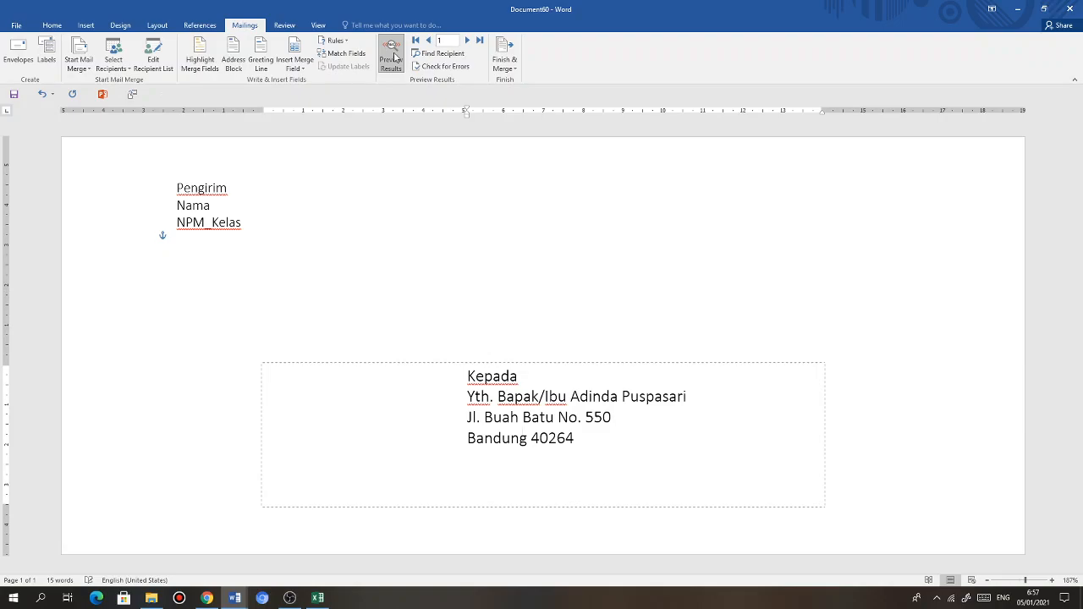
pyautogui.click(468, 41)
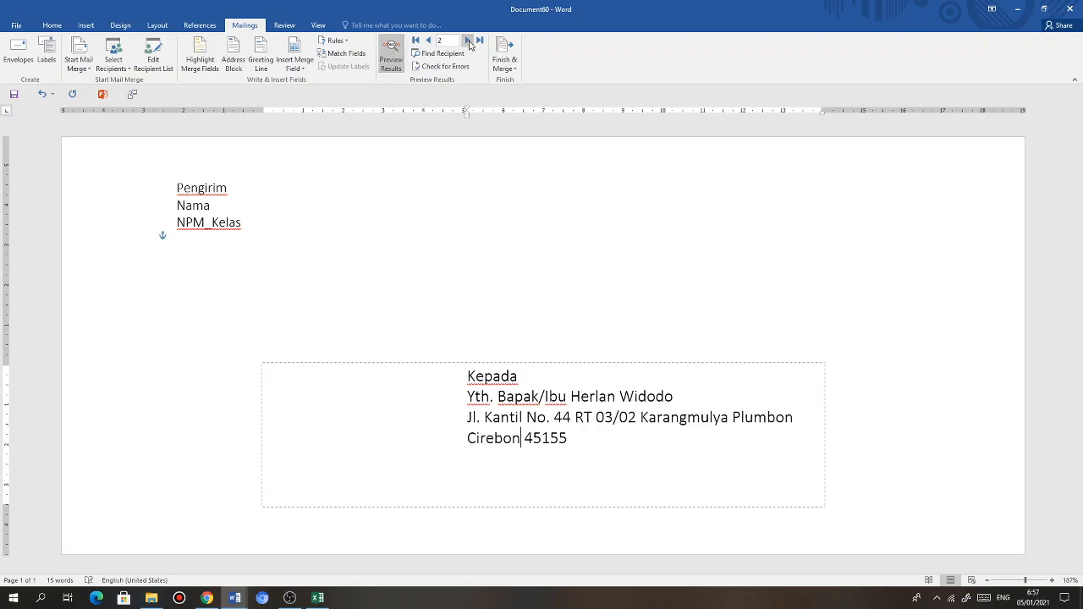
pyautogui.click(468, 41)
pyautogui.click(468, 40)
pyautogui.click(468, 41)
pyautogui.click(468, 41)
pyautogui.click(468, 41)
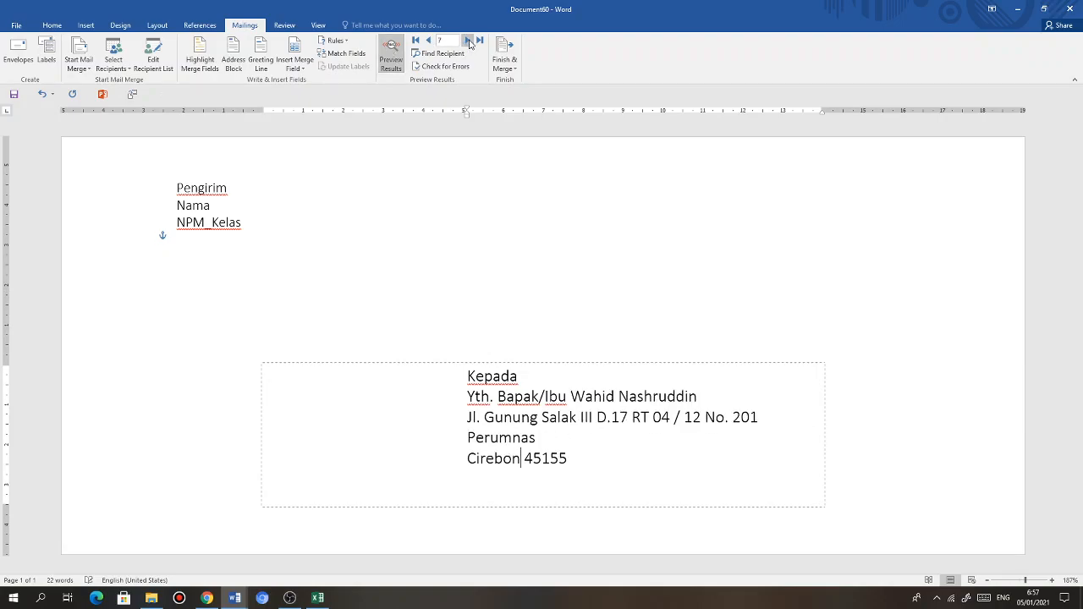
pyautogui.click(469, 41)
pyautogui.click(468, 41)
pyautogui.click(468, 41)
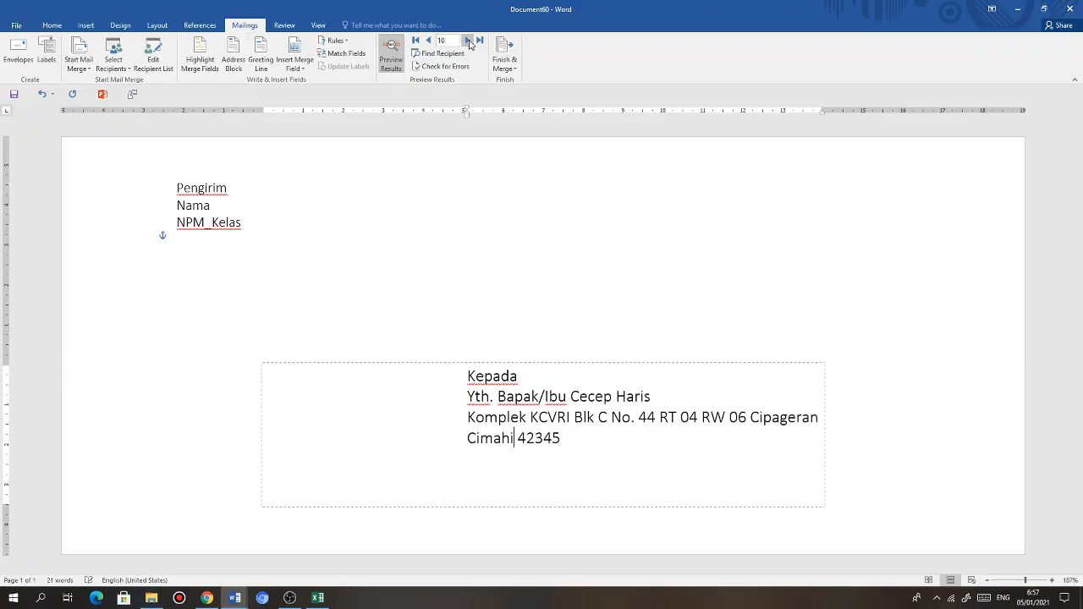
pyautogui.click(505, 61)
pyautogui.click(526, 98)
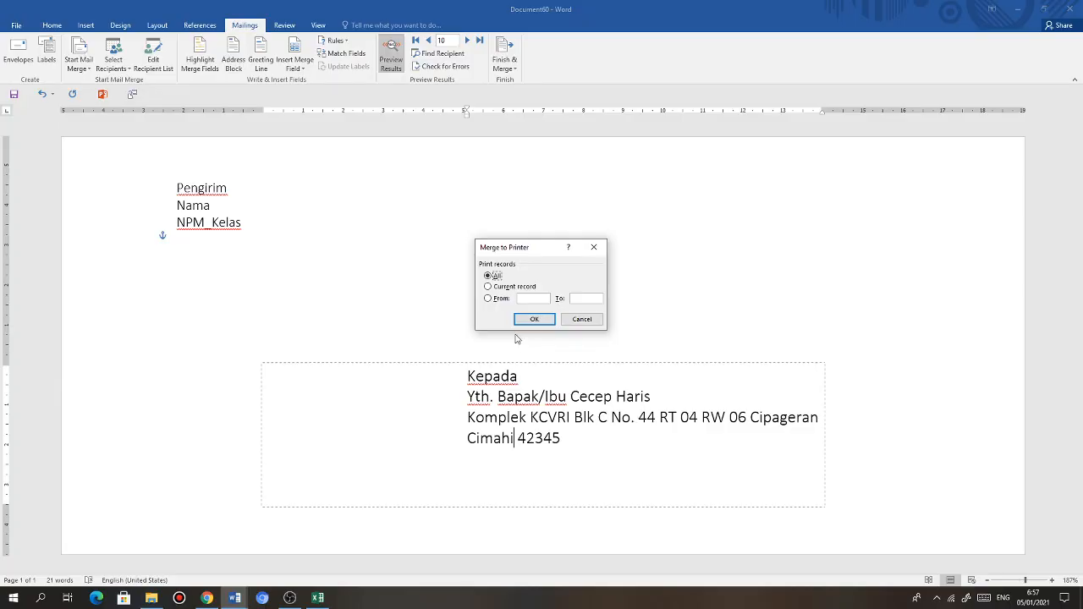
pyautogui.click(525, 299)
pyautogui.click(581, 320)
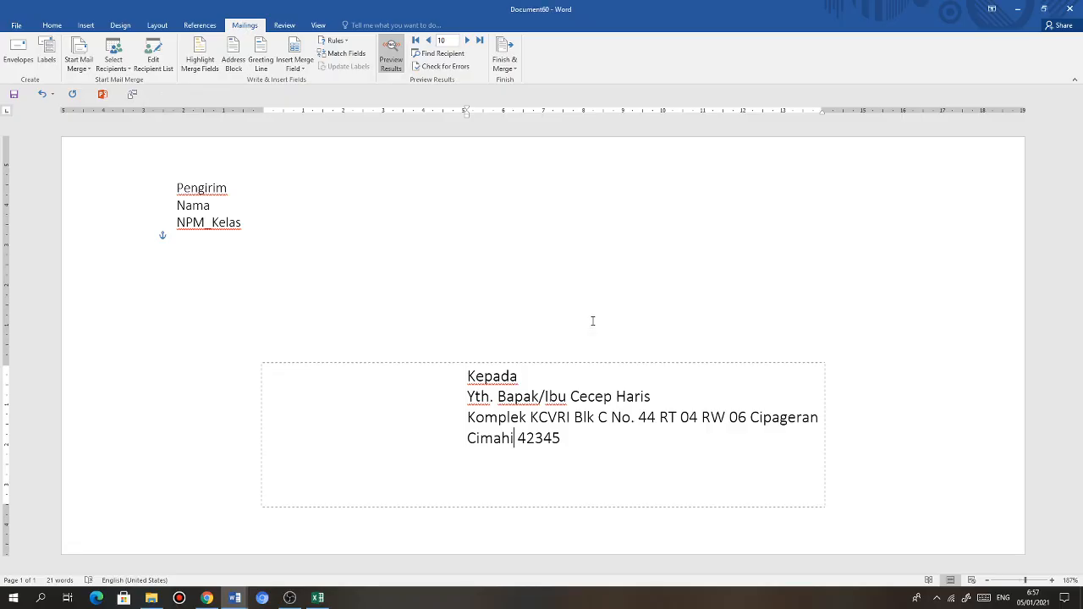
# Save the envelope document as Amplop_Nama_NPM_Kelas.docx in the Pertemuan 14 Mail Merge folder
pyautogui.scroll(-3, 599, 316)
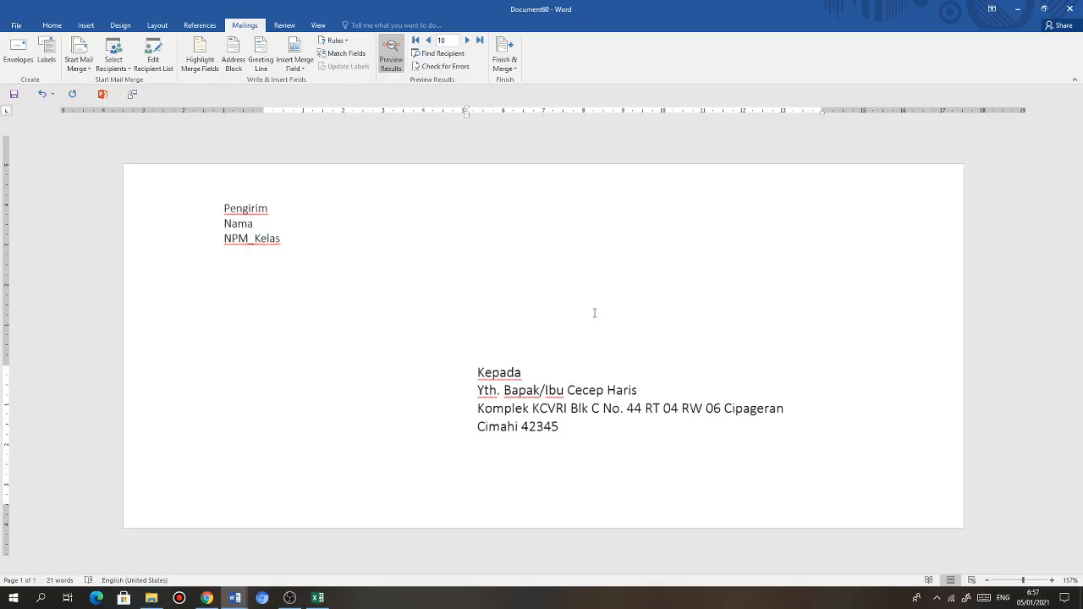
pyautogui.click(566, 281)
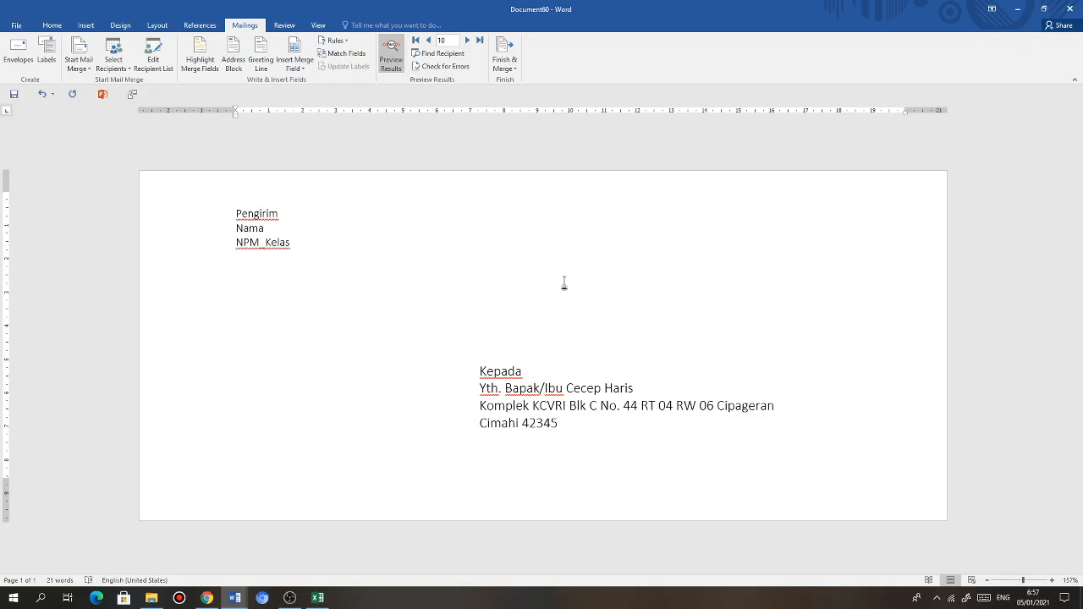
pyautogui.hotkey('ctrl', 's')
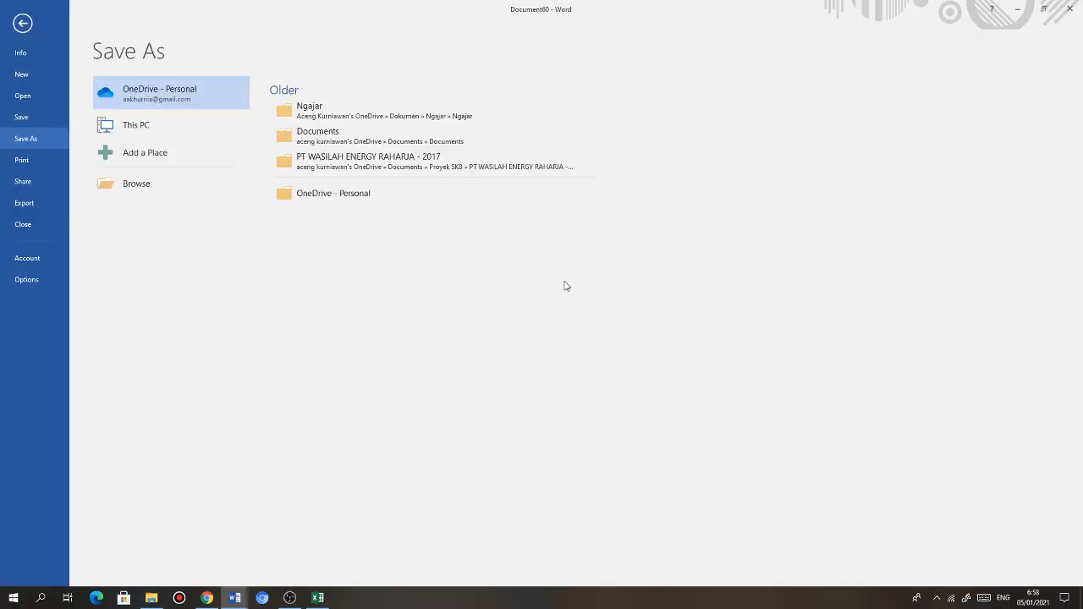
pyautogui.click(149, 128)
pyautogui.click(338, 108)
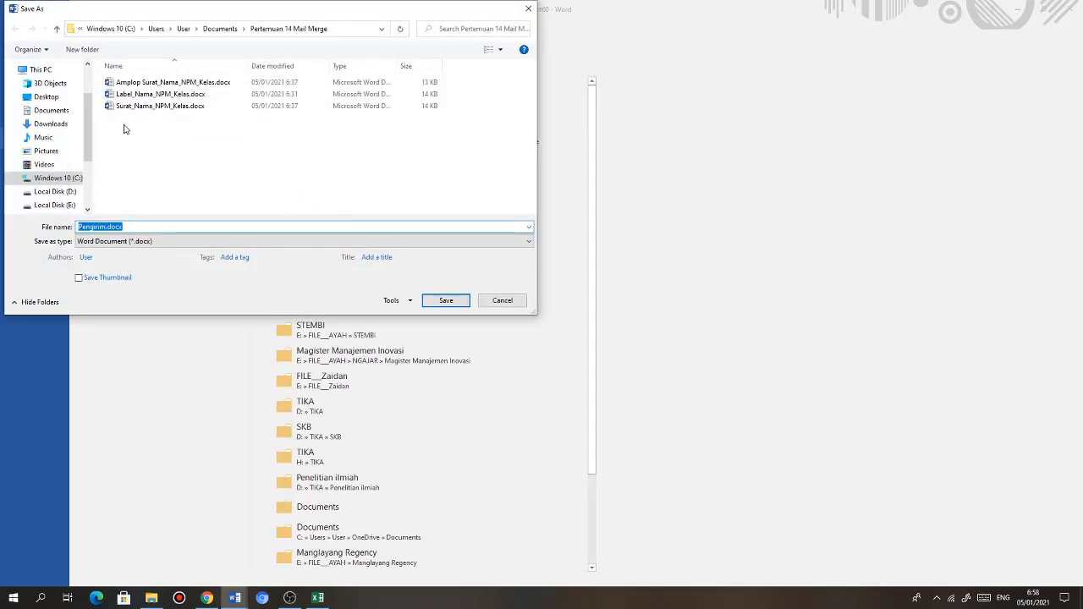
pyautogui.click(141, 84)
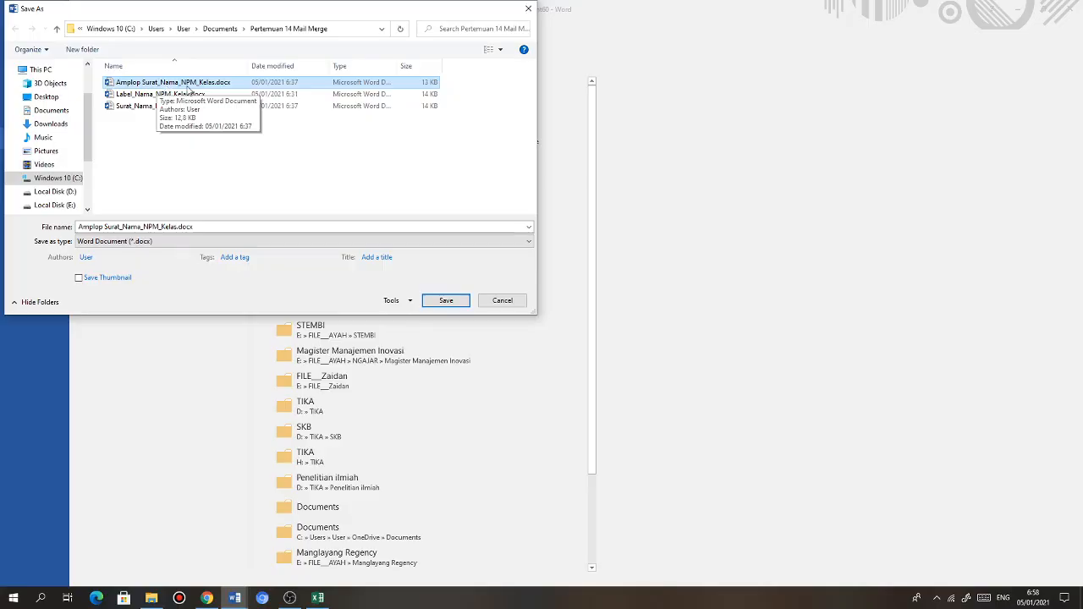
pyautogui.click(116, 227)
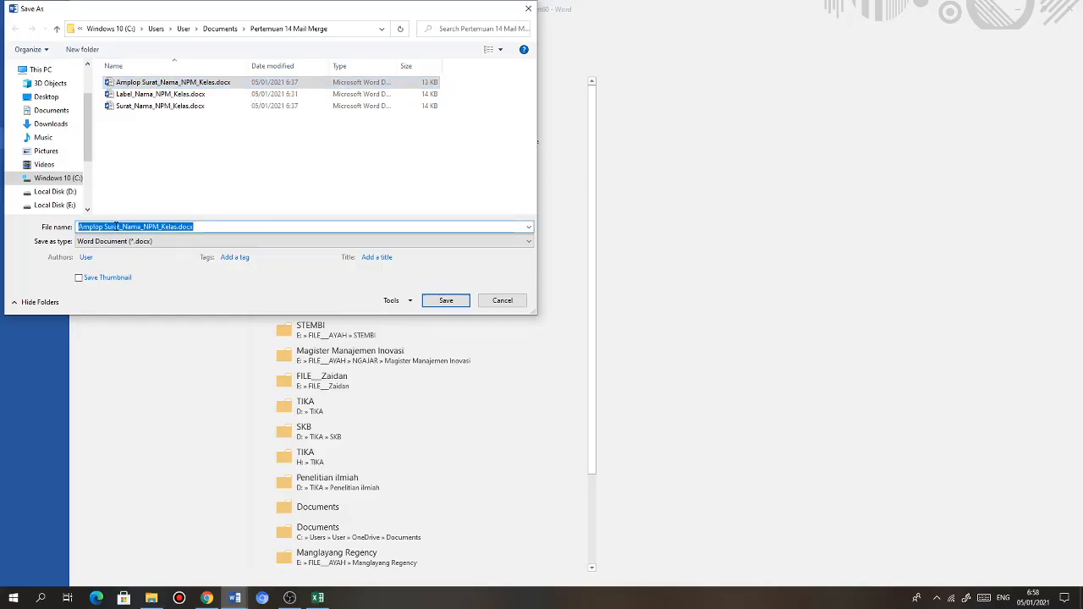
pyautogui.click(110, 226)
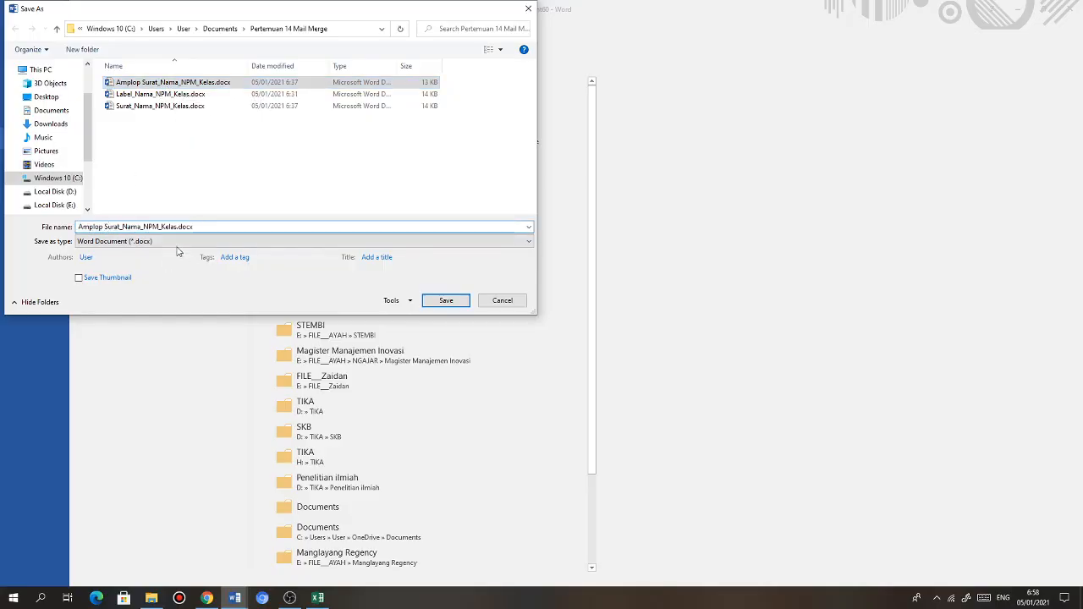
pyautogui.press('BackSpace')
pyautogui.press('BackSpace')
pyautogui.press('BackSpace')
pyautogui.press('BackSpace')
pyautogui.press('BackSpace')
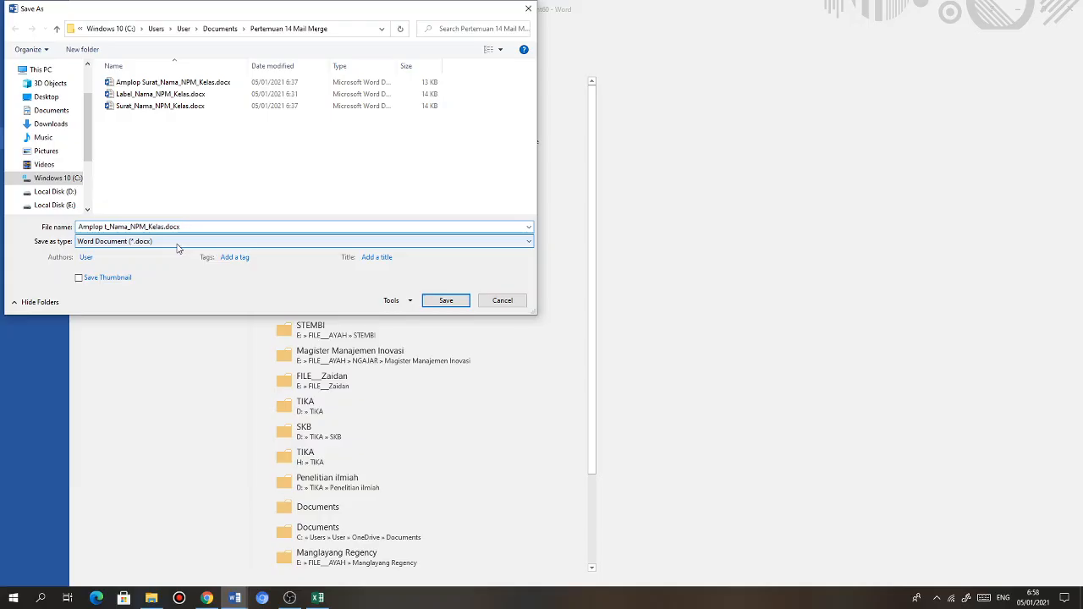
pyautogui.press('BackSpace')
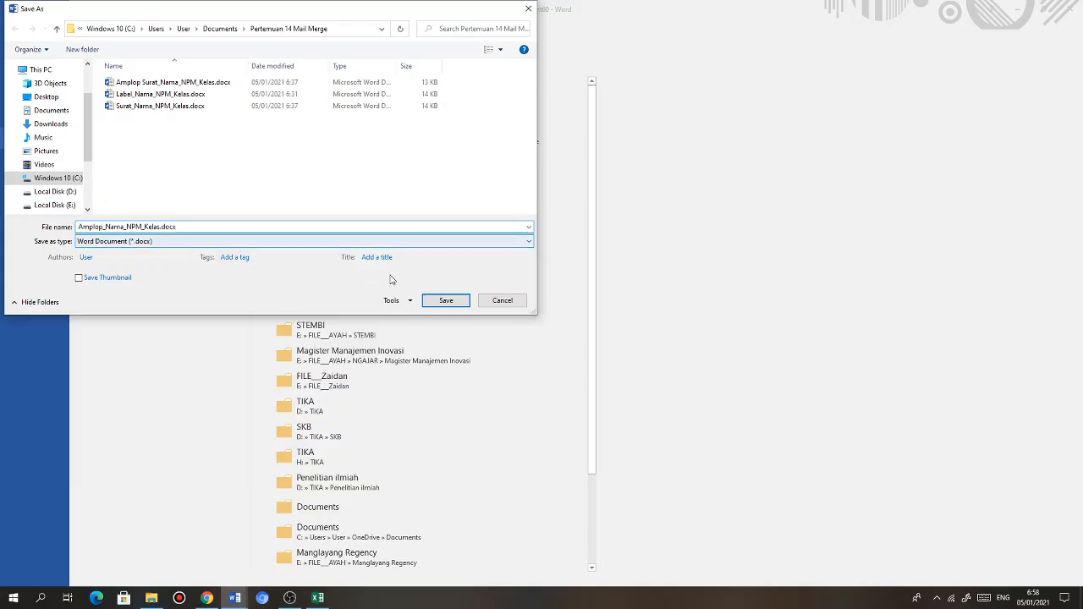
pyautogui.click(444, 301)
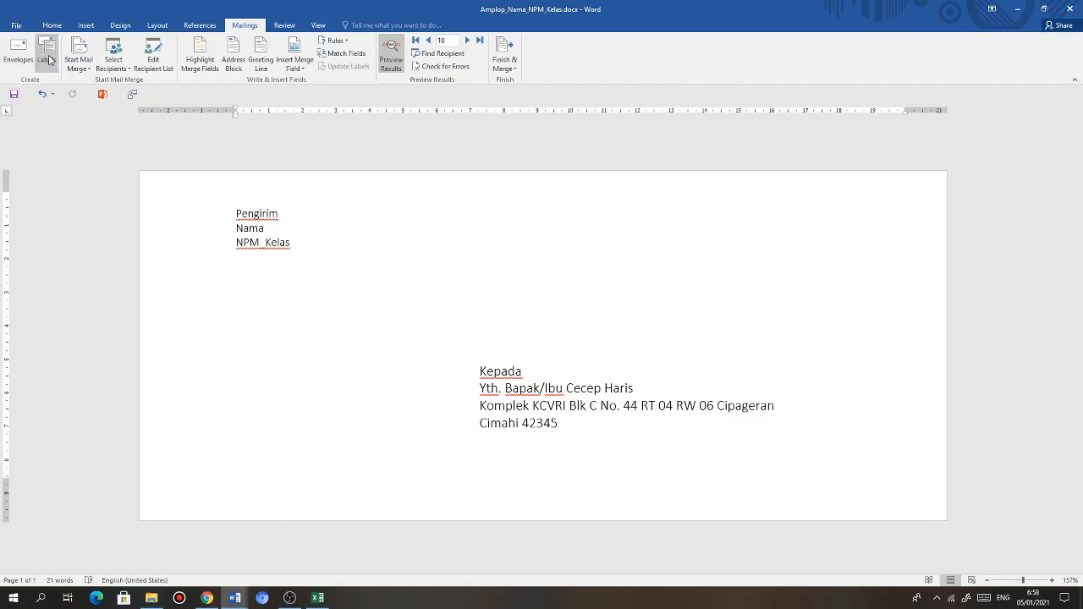
# Create a new blank document
pyautogui.click(14, 27)
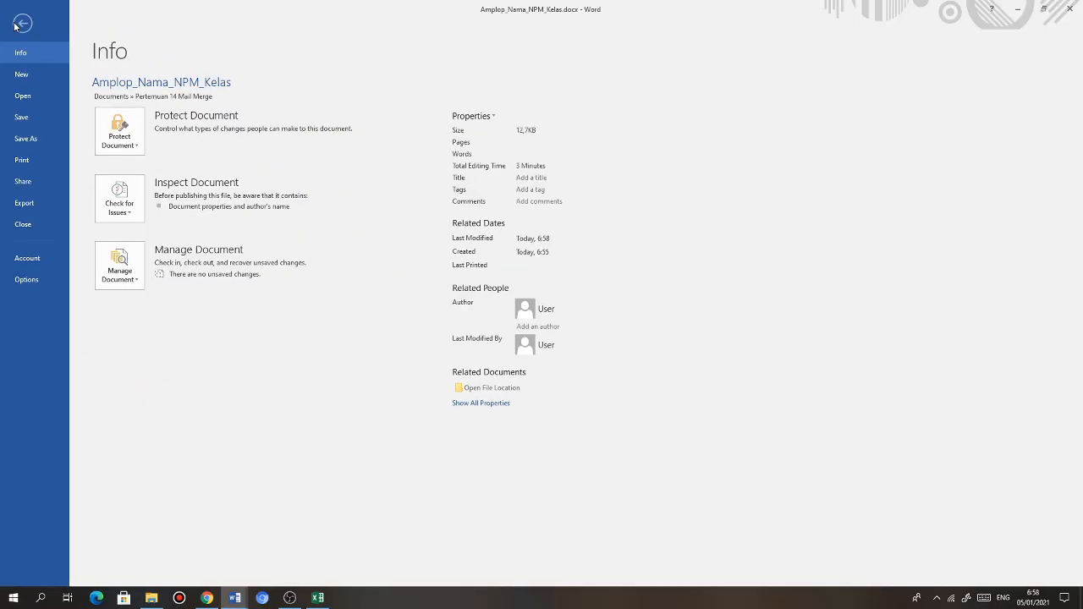
pyautogui.click(28, 74)
pyautogui.click(143, 212)
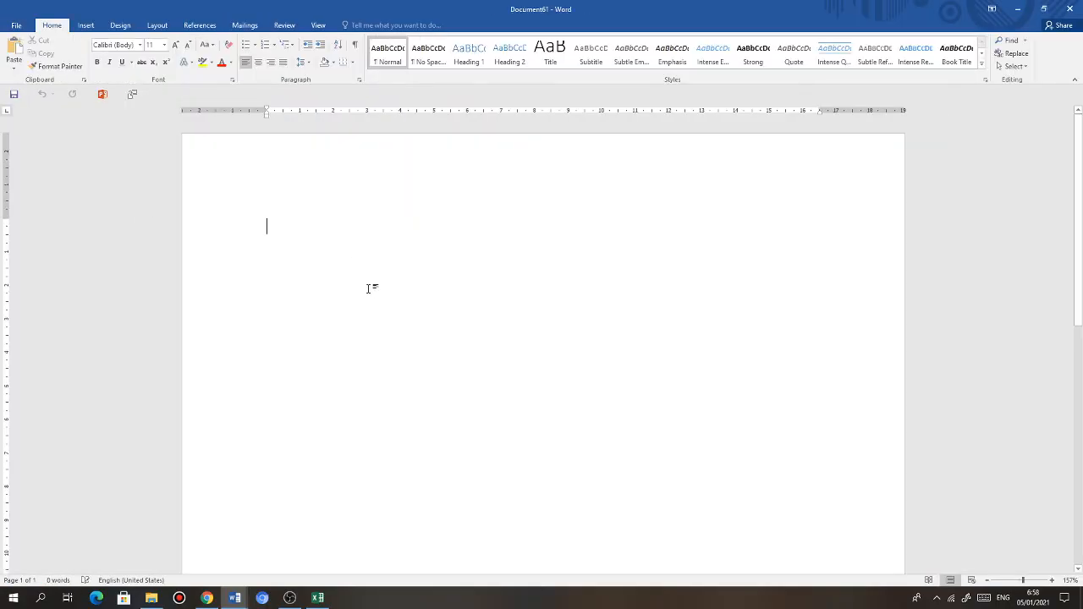
pyautogui.scroll(-10, 372, 292)
pyautogui.scroll(10, 367, 312)
# Start a labels mail merge and open the details for a new label definition
pyautogui.click(246, 26)
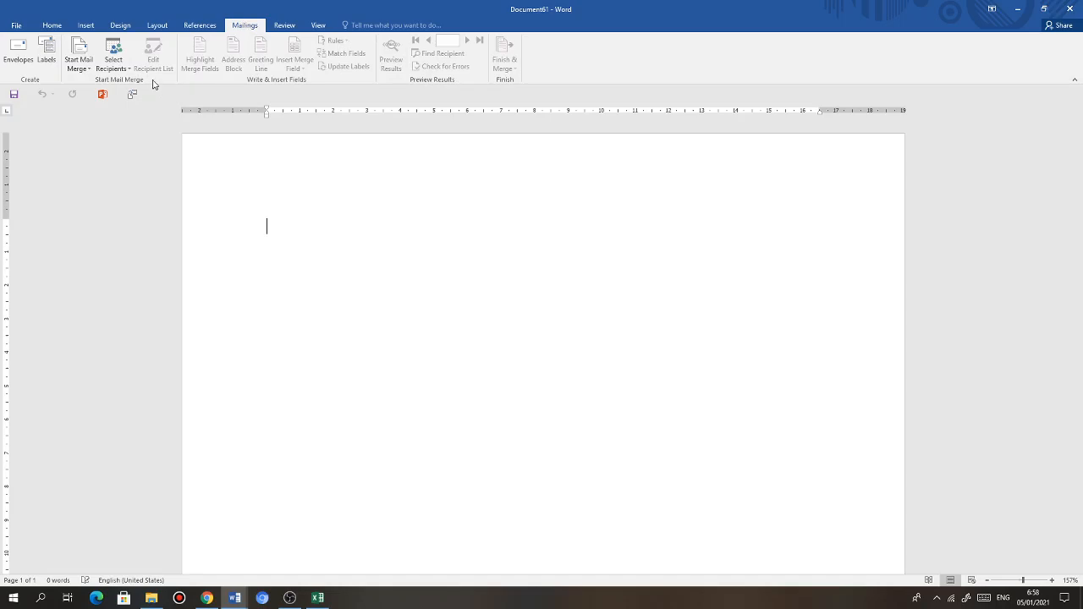
pyautogui.click(79, 64)
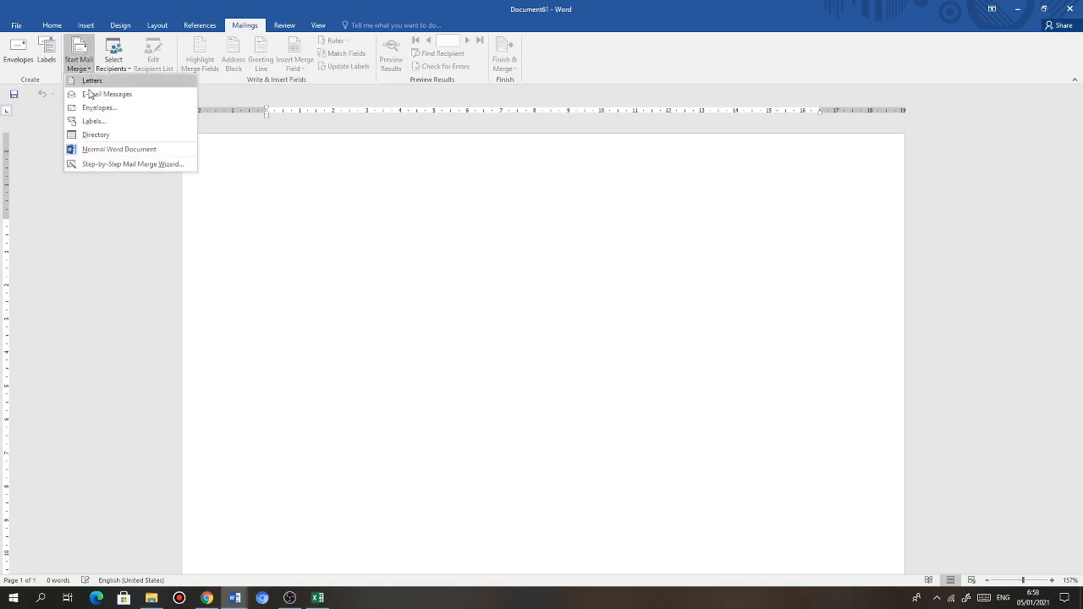
pyautogui.click(94, 121)
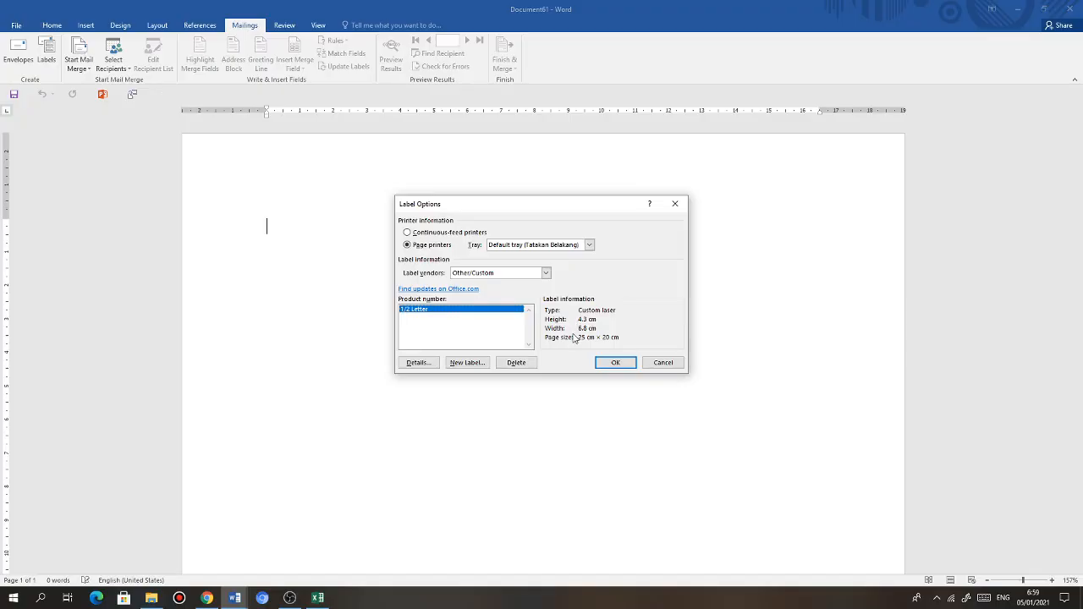
pyautogui.click(467, 362)
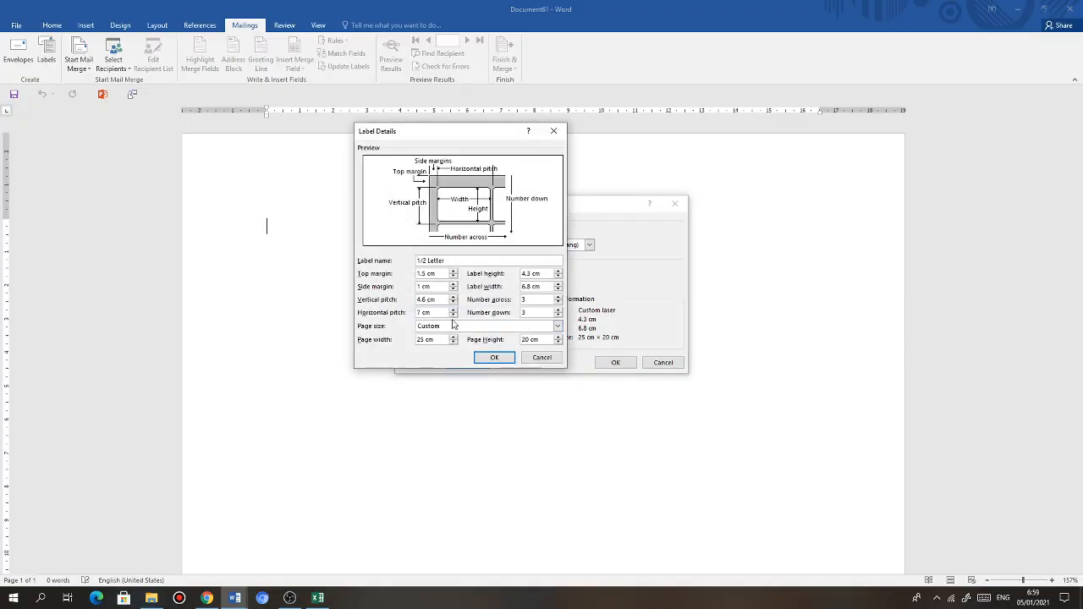
pyautogui.moveTo(491, 132); pyautogui.dragTo(461, 144)
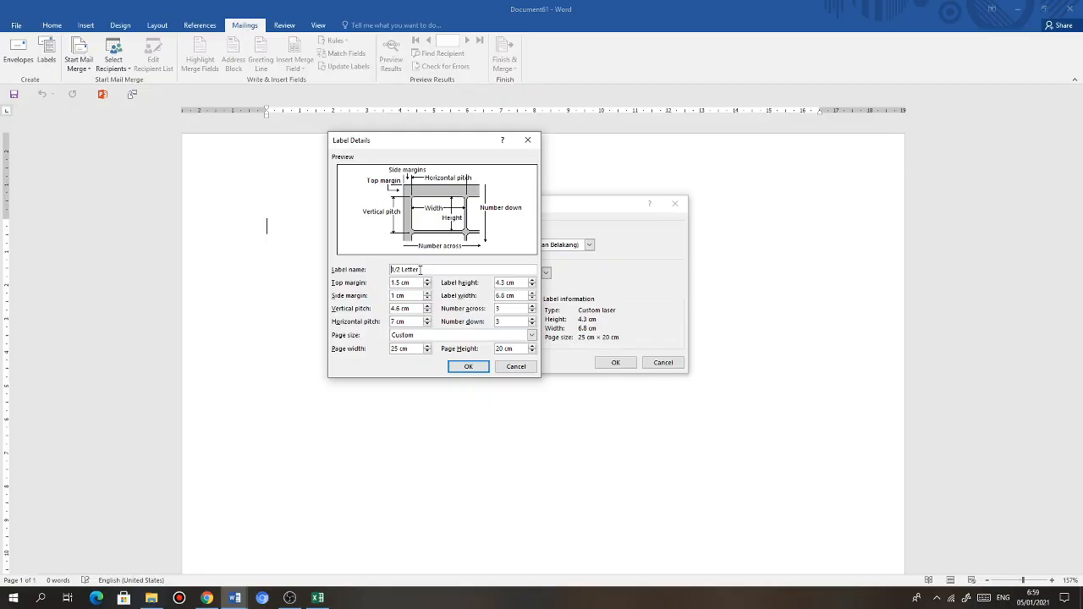
# Name the new label "Undangan Acara" and choose Custom as its page size
pyautogui.click(438, 336)
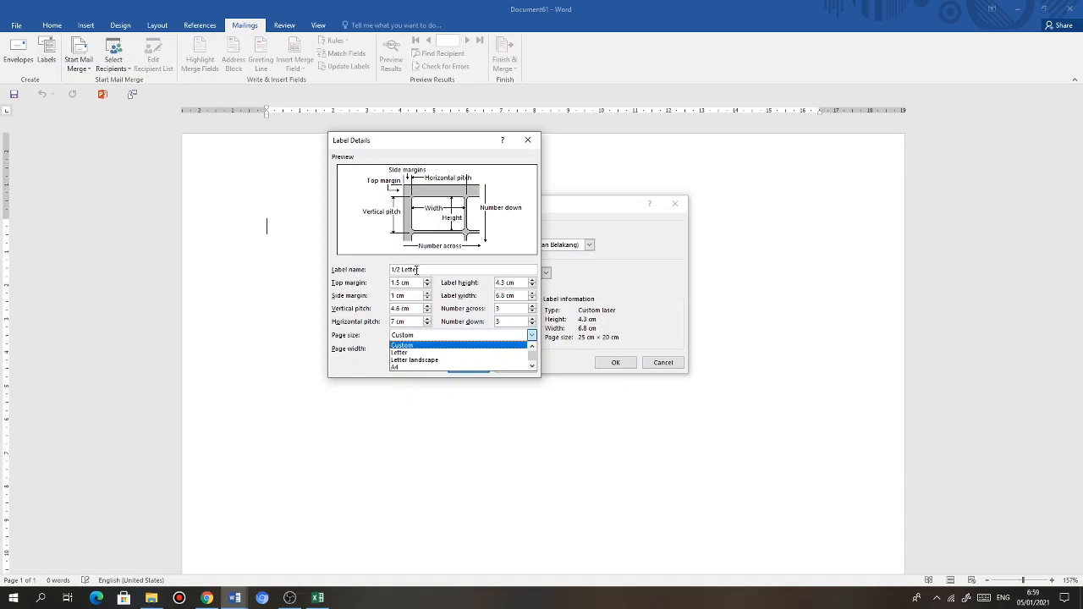
pyautogui.moveTo(419, 269); pyautogui.dragTo(369, 269)
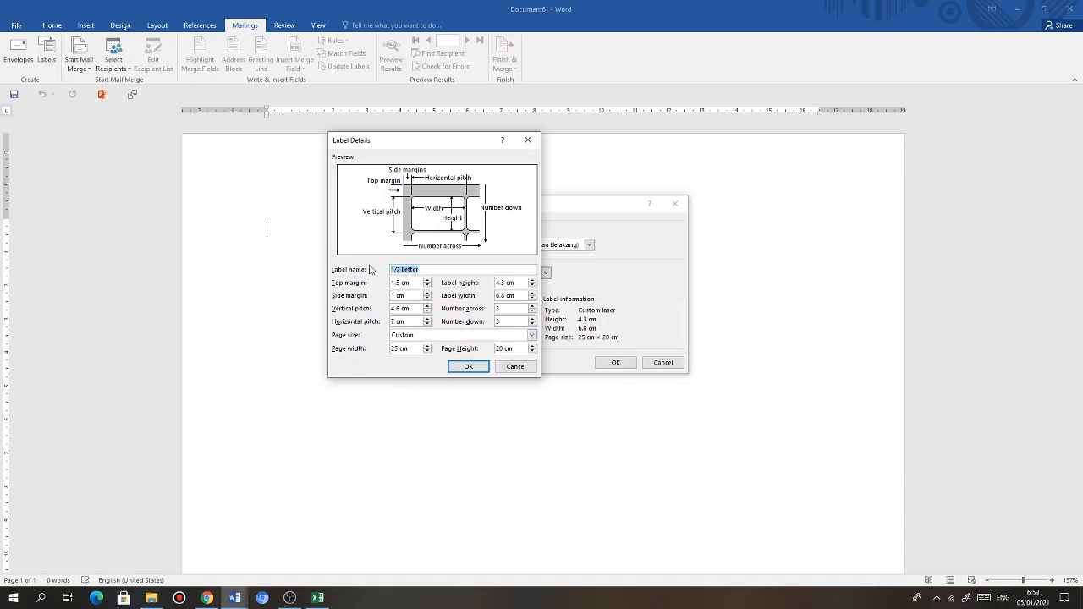
pyautogui.write('Undangan Acara')
pyautogui.click(428, 337)
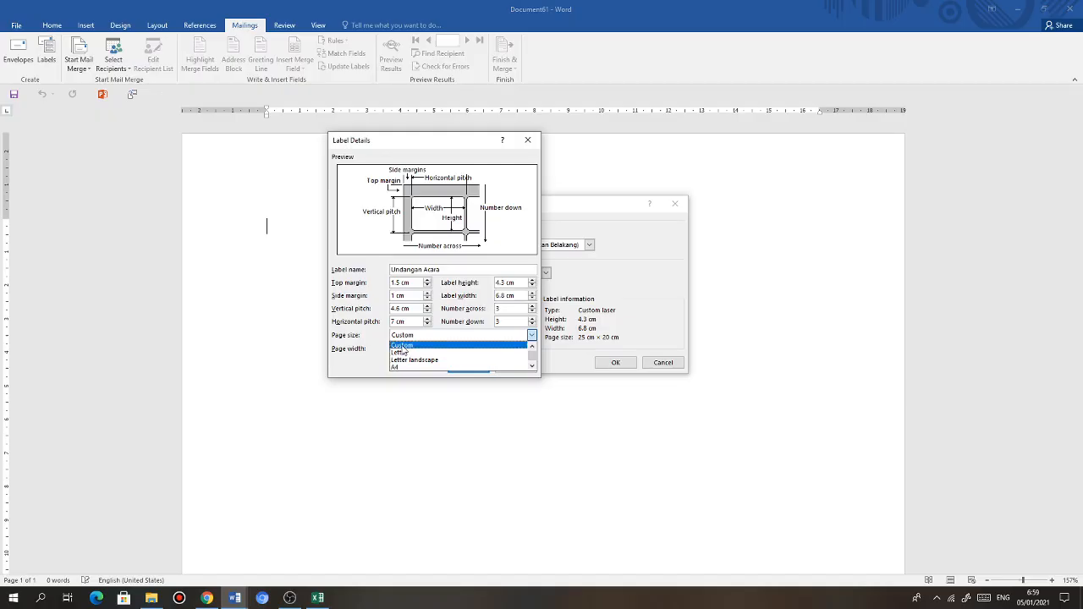
pyautogui.click(405, 345)
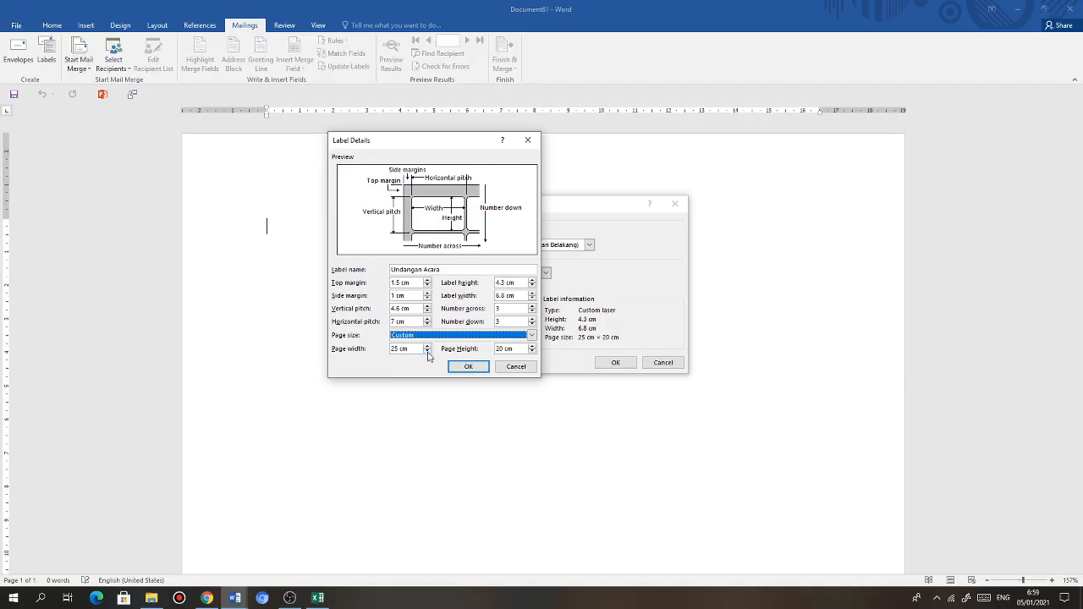
# Set the custom label's page width to 23 cm and apply the Undangan Acara label layout to the document
pyautogui.click(427, 352)
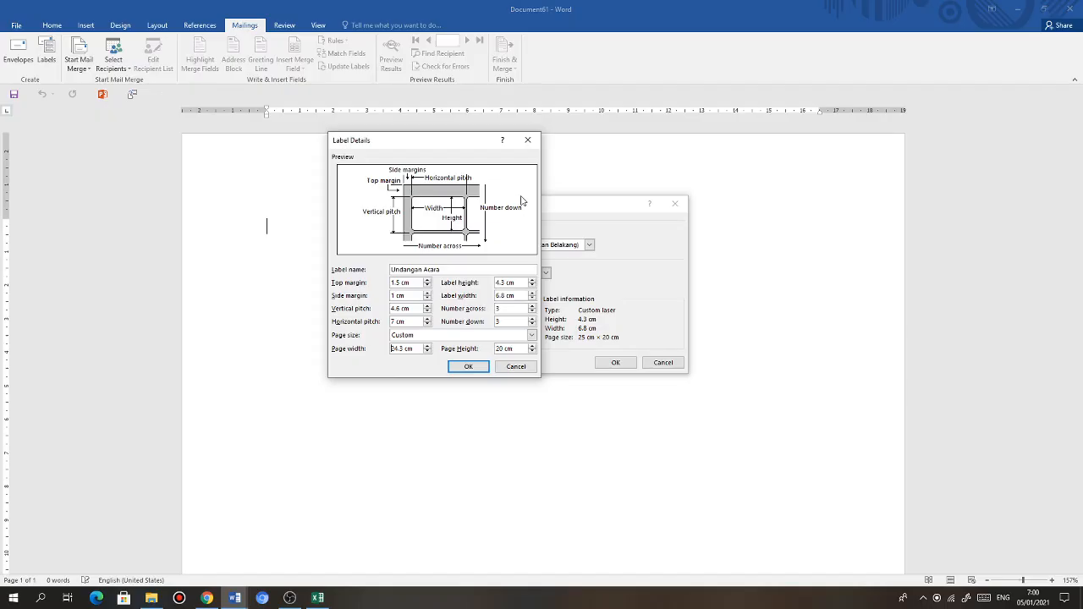
pyautogui.click(427, 351)
pyautogui.click(428, 352)
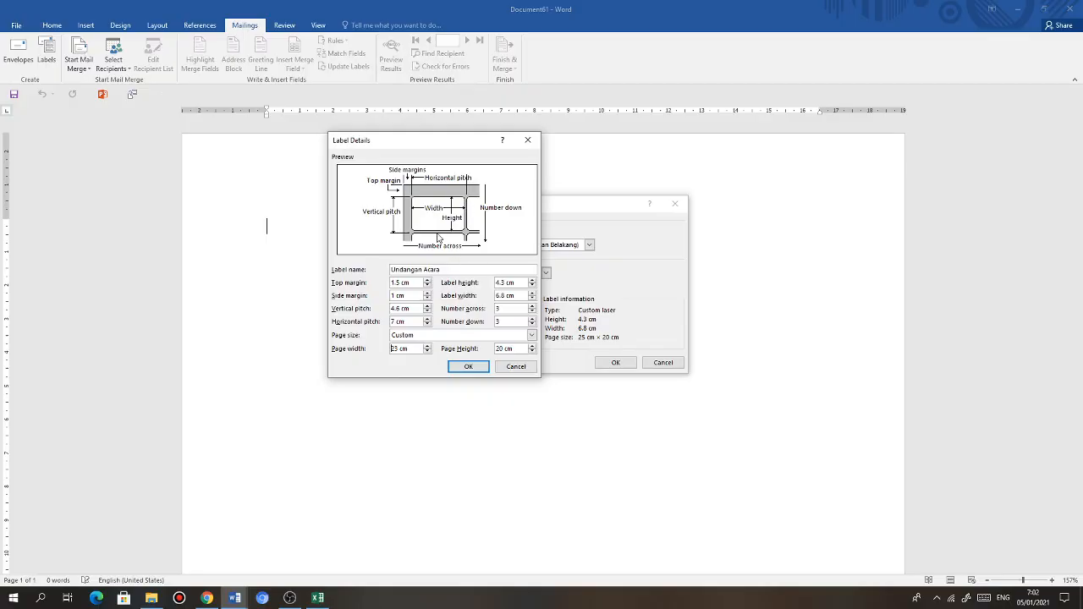
pyautogui.click(475, 371)
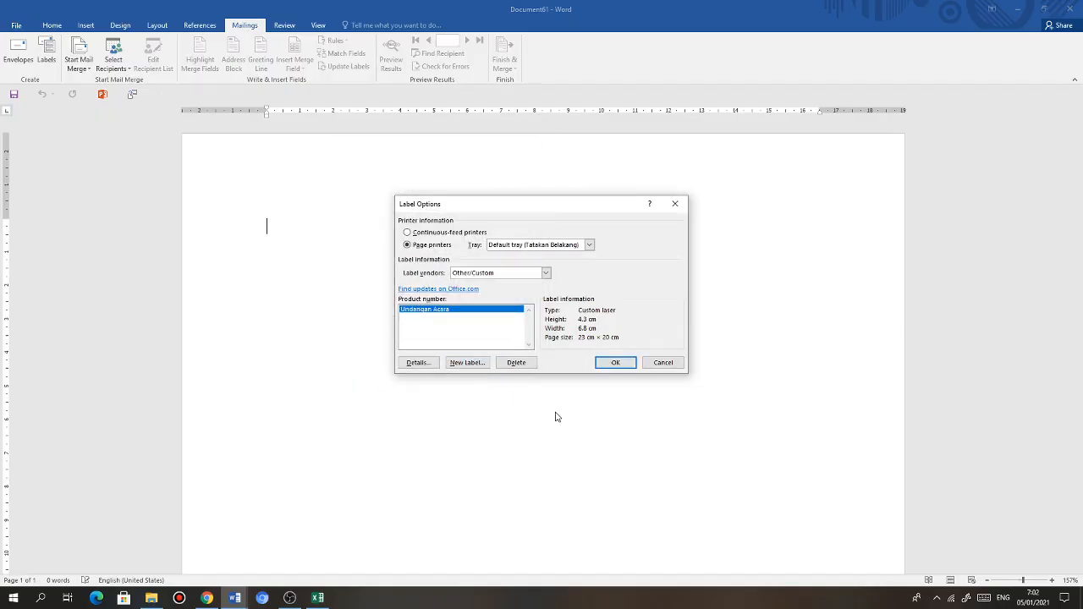
pyautogui.click(614, 363)
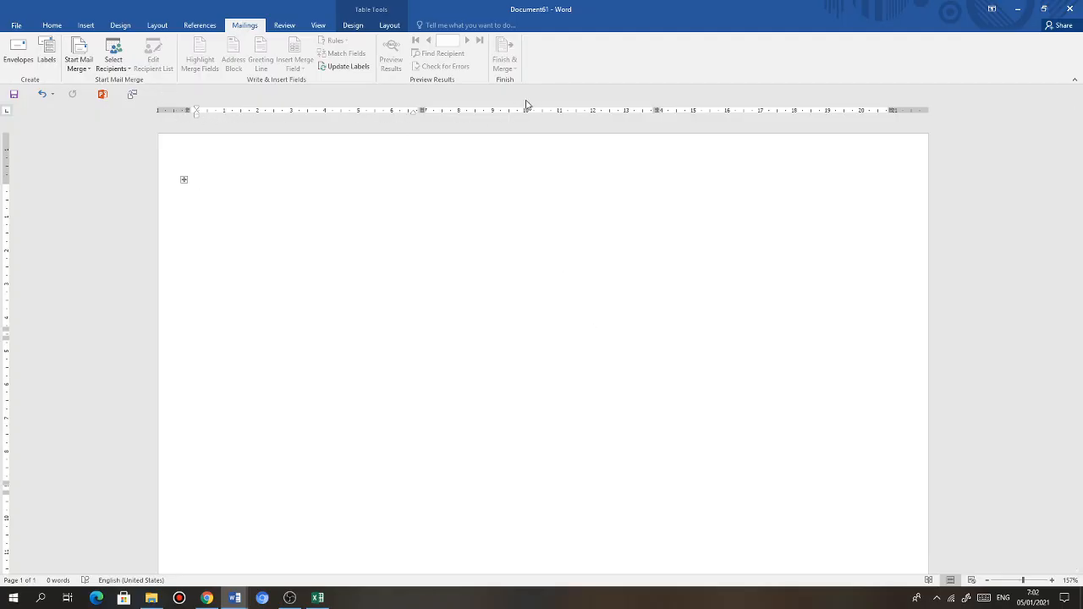
pyautogui.scroll(-1, 698, 274)
pyautogui.scroll(-2, 698, 274)
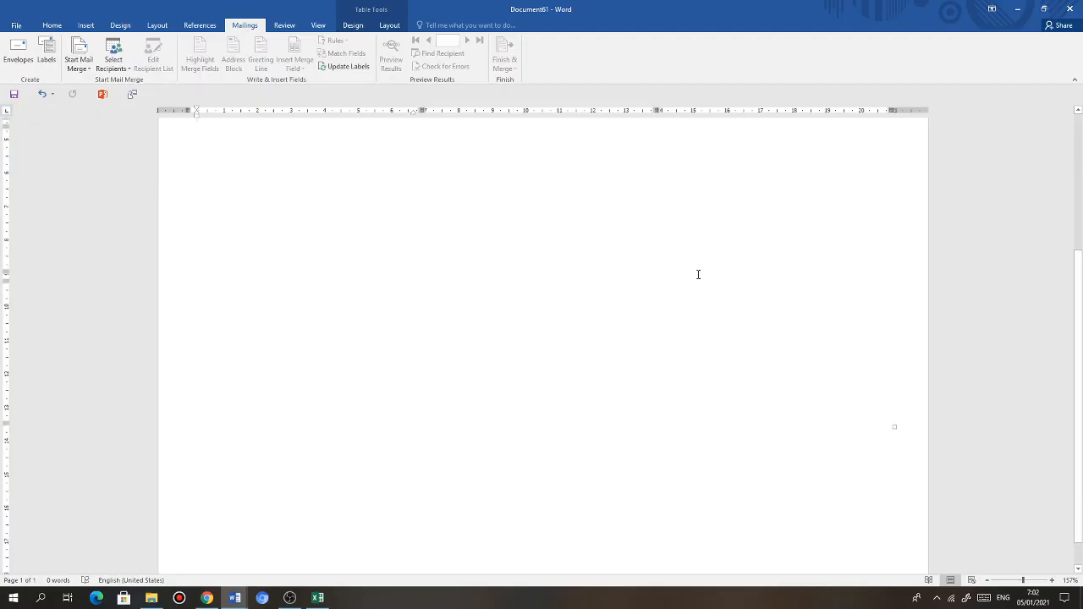
pyautogui.scroll(3, 698, 274)
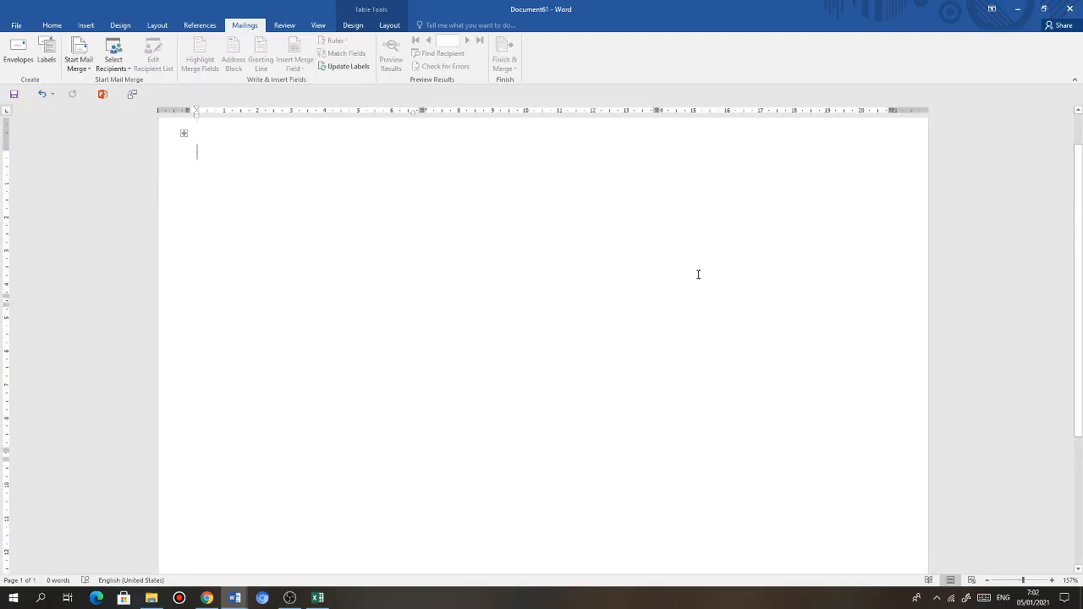
pyautogui.scroll(-2, 269, 240)
pyautogui.scroll(-1, 247, 327)
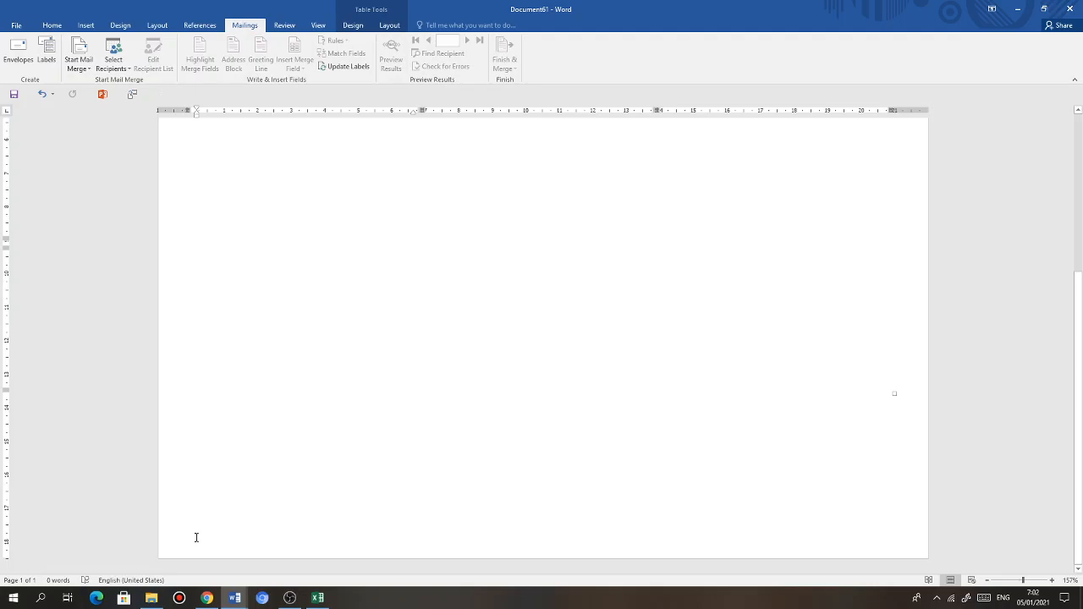
pyautogui.scroll(8, 195, 537)
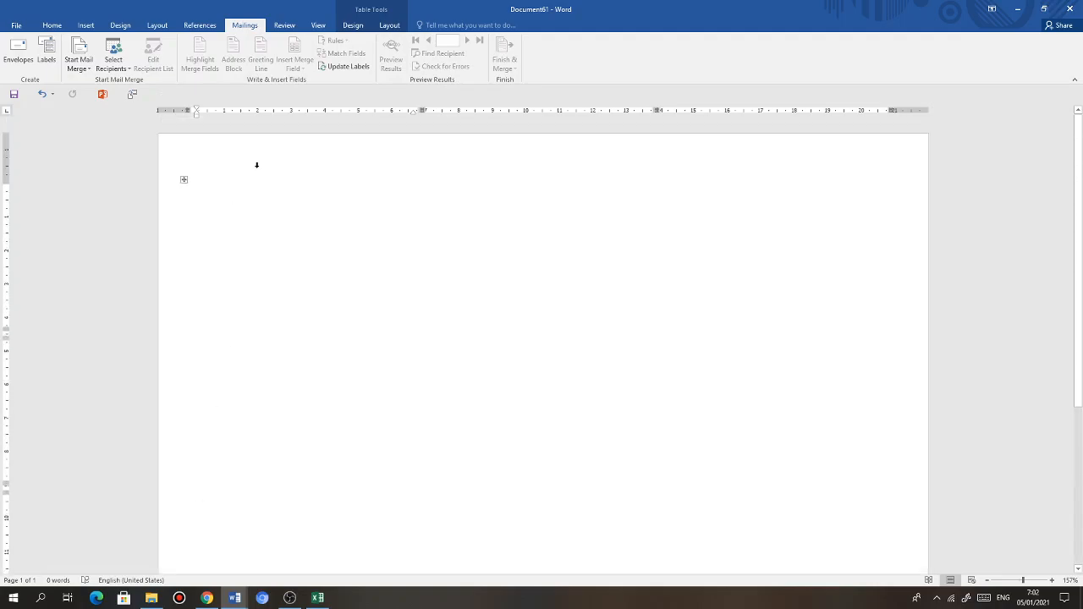
# Use the Nama$ table of Mail merge.xls in Documents > Pertemuan 14 Mail Merge as the existing recipient list, with first-row column headers
pyautogui.click(113, 61)
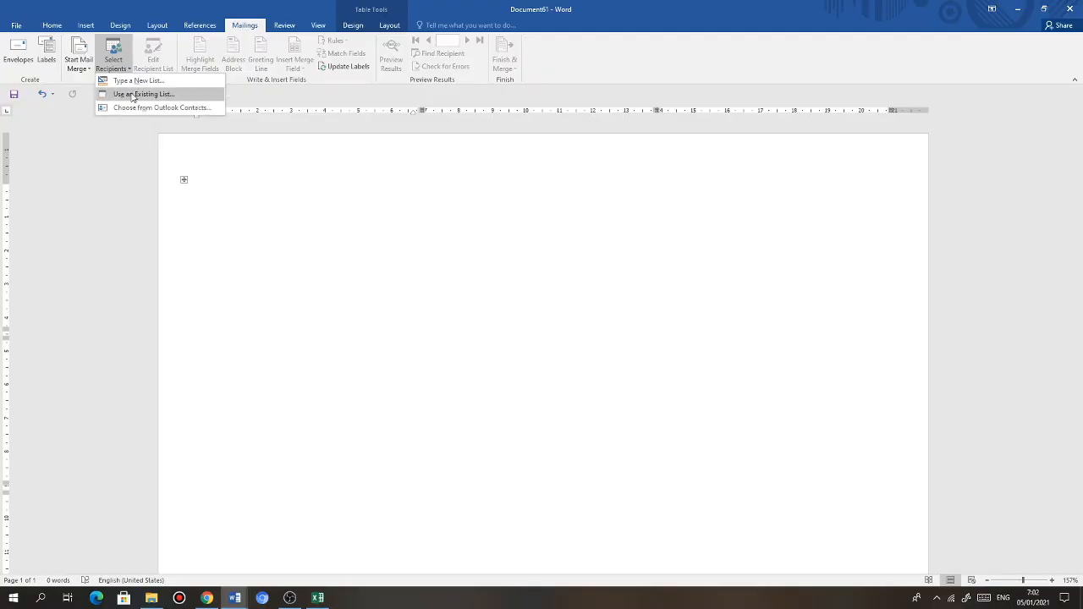
pyautogui.click(133, 95)
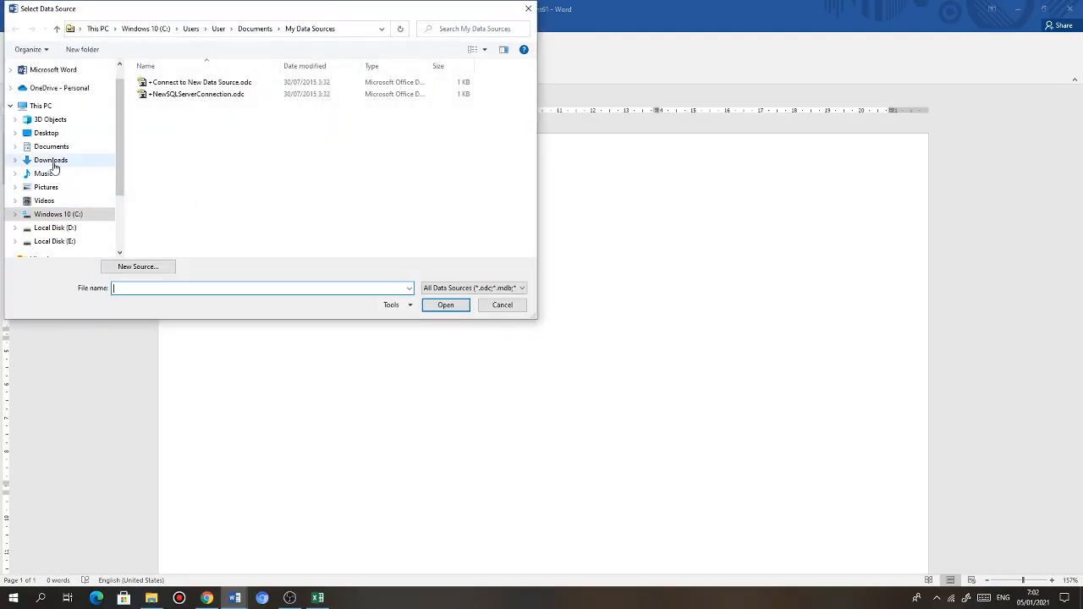
pyautogui.click(52, 149)
pyautogui.scroll(-5, 195, 220)
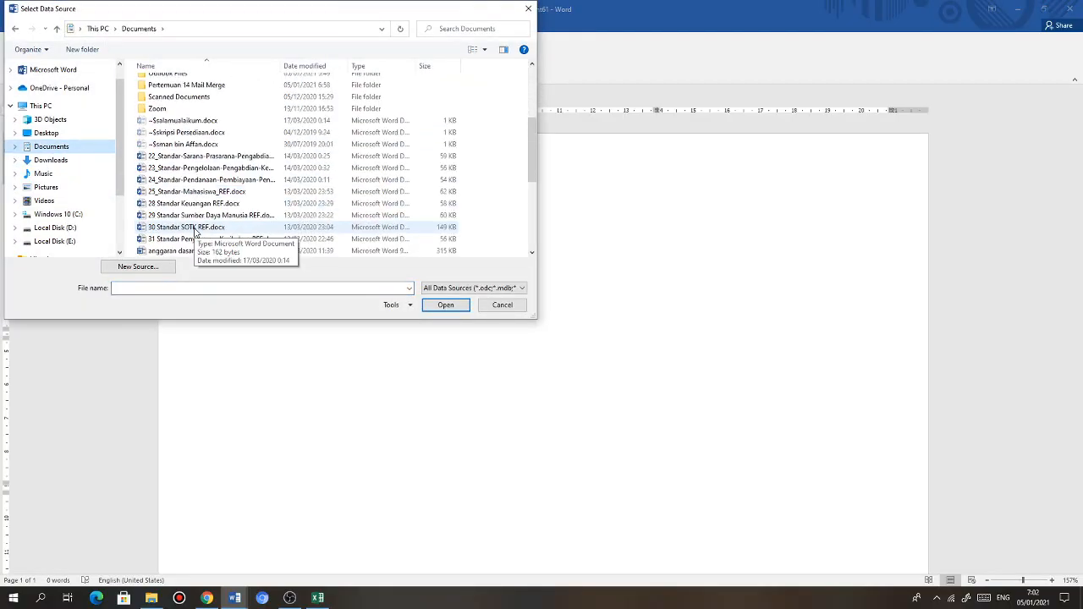
pyautogui.scroll(3, 179, 182)
pyautogui.doubleClick(184, 148)
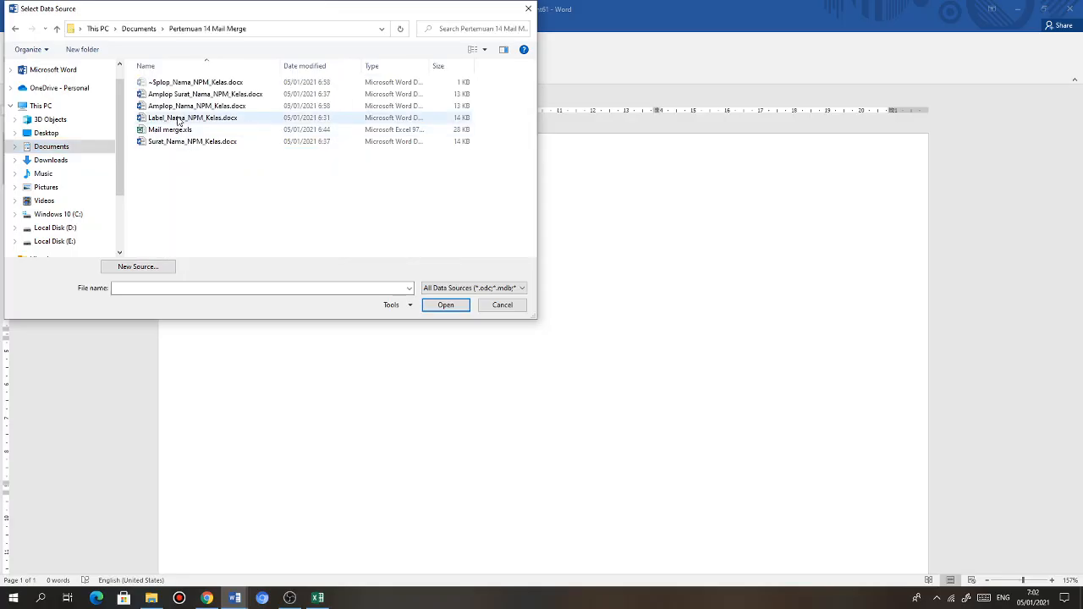
pyautogui.click(173, 131)
pyautogui.click(461, 305)
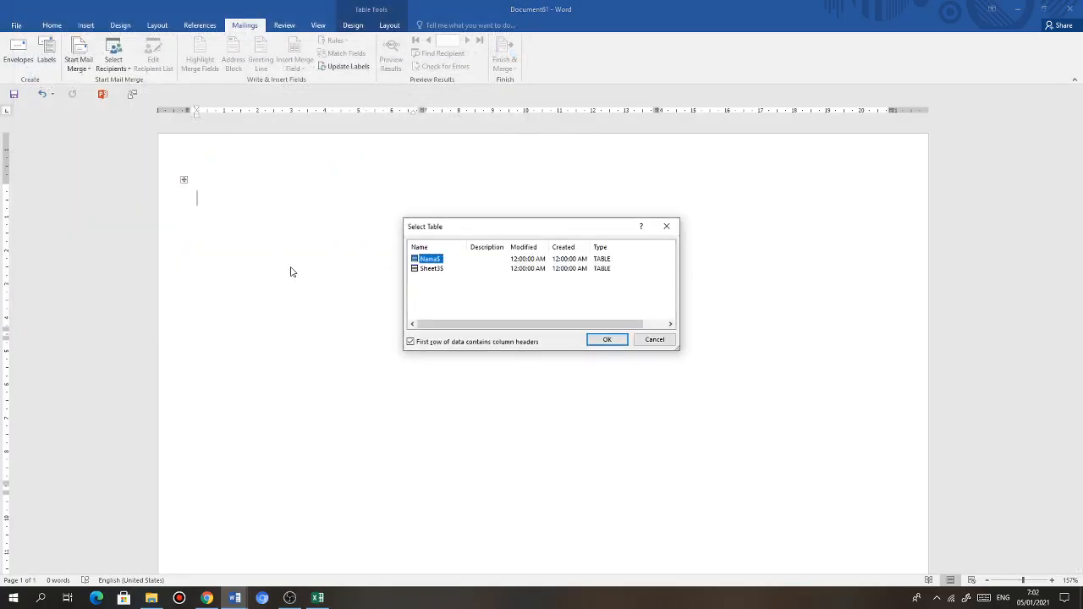
pyautogui.click(606, 340)
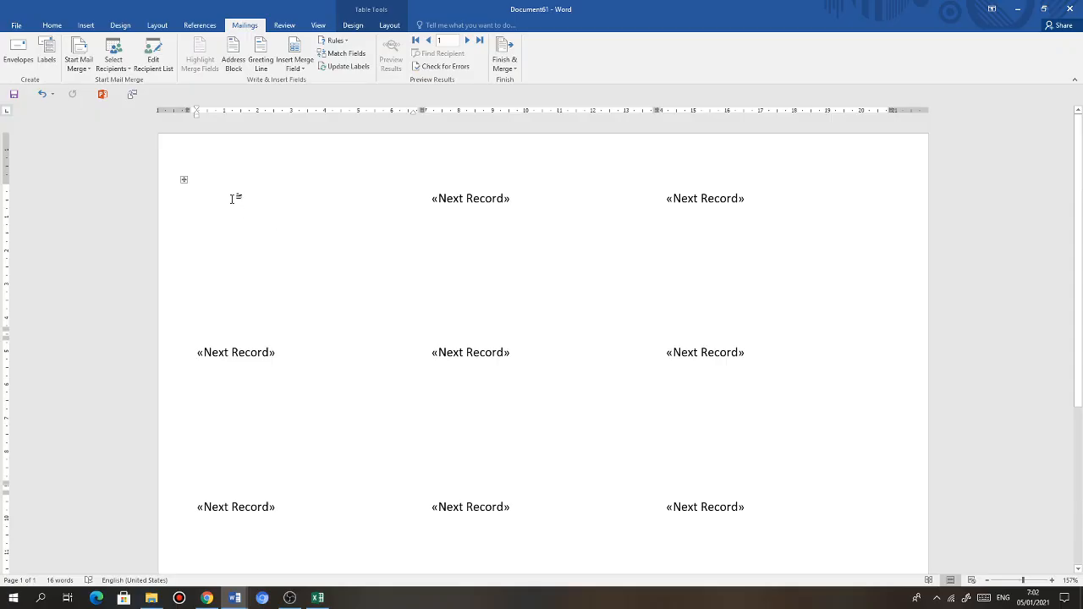
# Enter "Kepada" in the first label and, on the line below, "Yth. Bapak/Ibu" followed by the Nama merge field
pyautogui.write('Kepada')
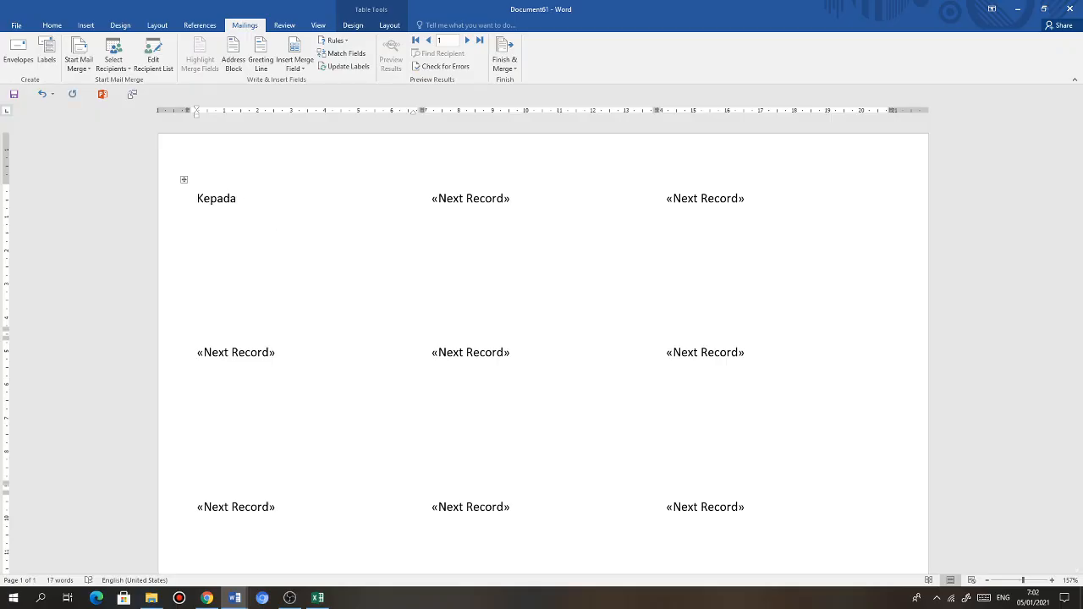
pyautogui.press('Return')
pyautogui.write('Yth. Bapak/Ibu')
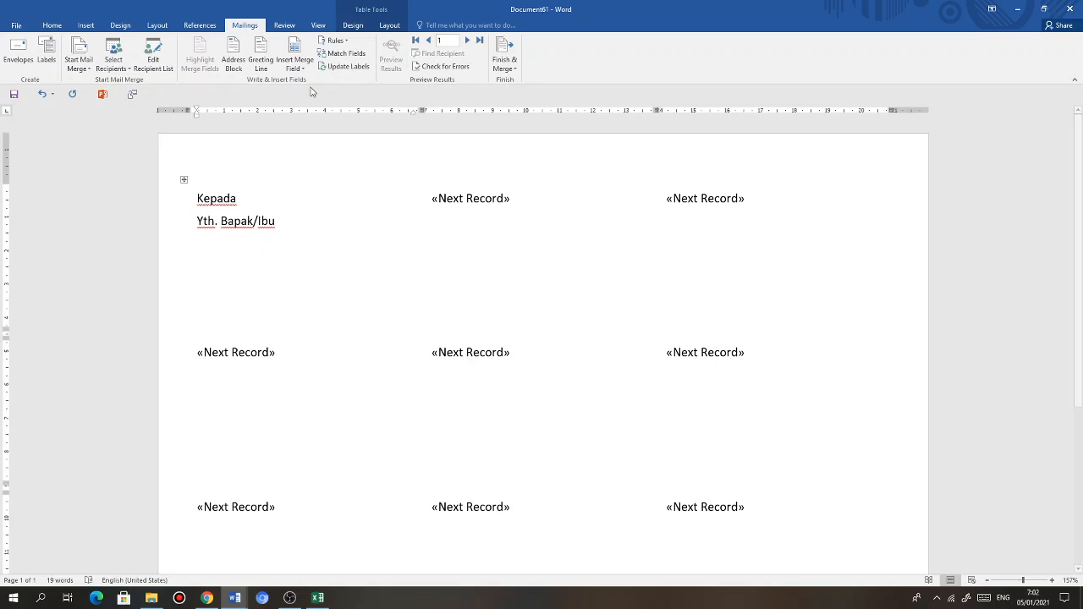
pyautogui.click(296, 66)
pyautogui.click(303, 94)
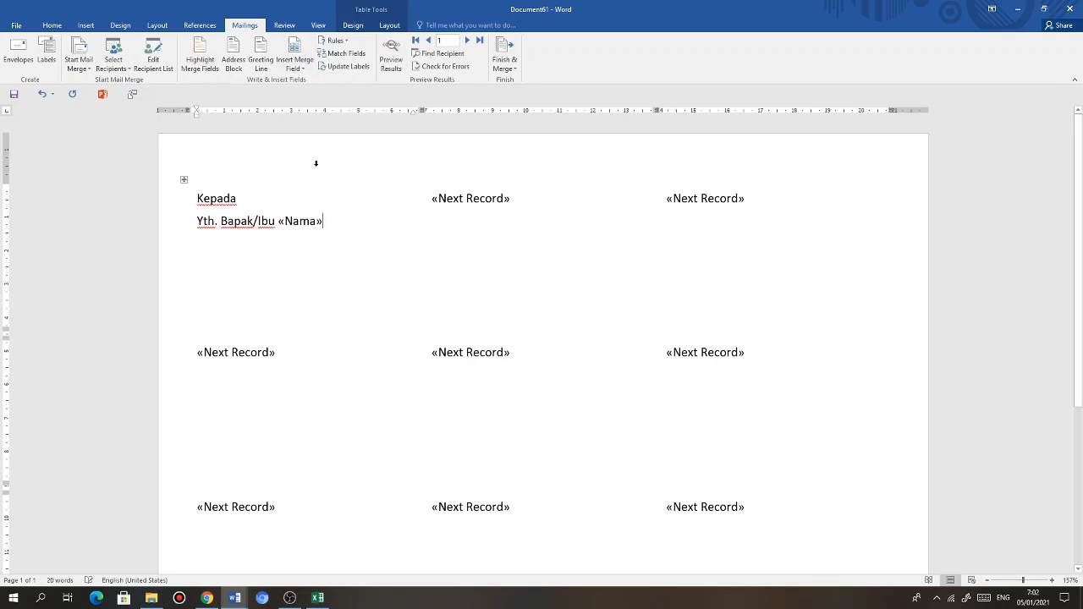
# Add the Alamat merge field on the first label's third line and the Kota and Kode_Pos fields, separated by a space, on its fourth
pyautogui.press('Return')
pyautogui.click(298, 66)
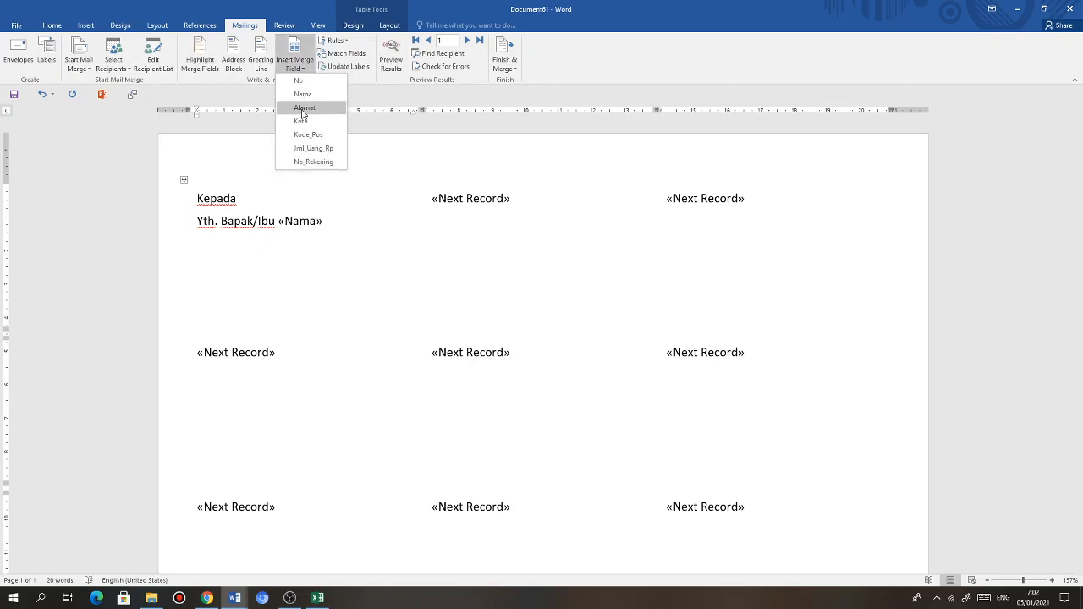
pyautogui.click(304, 107)
pyautogui.press('Return')
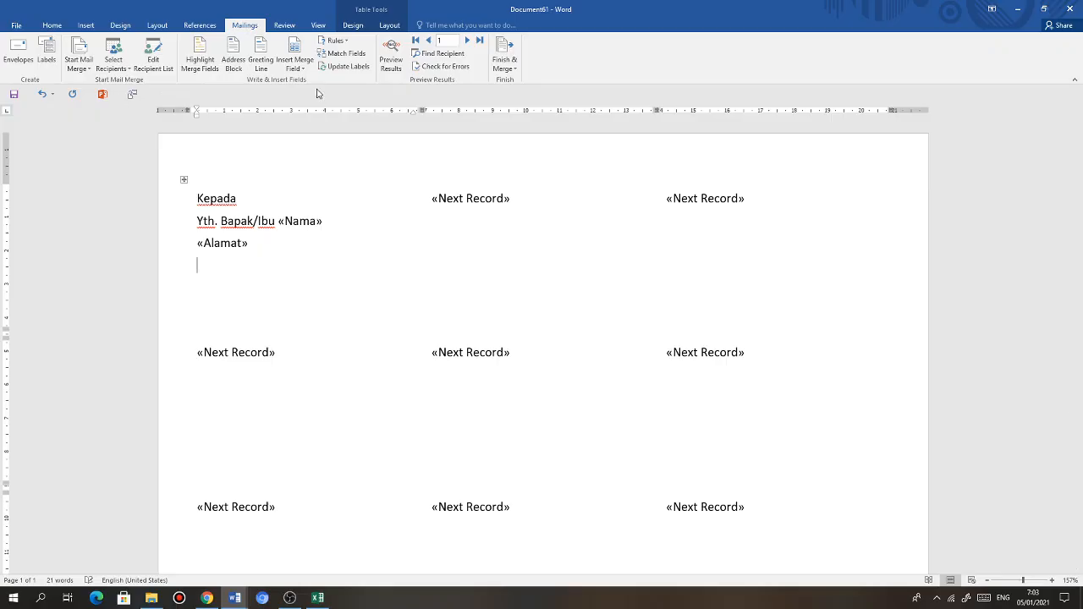
pyautogui.click(294, 64)
pyautogui.click(301, 121)
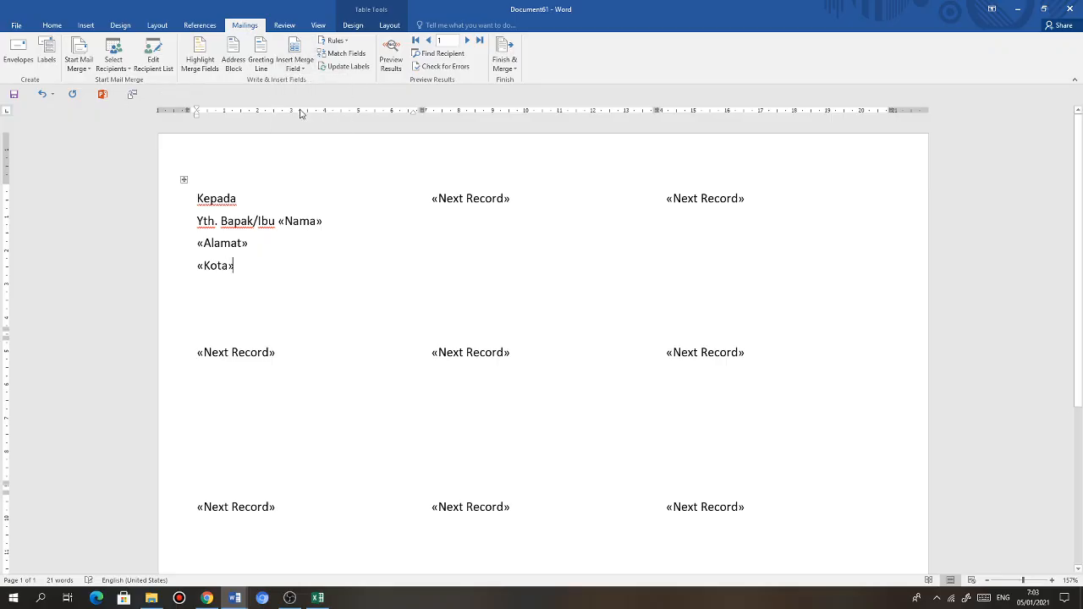
pyautogui.click(303, 66)
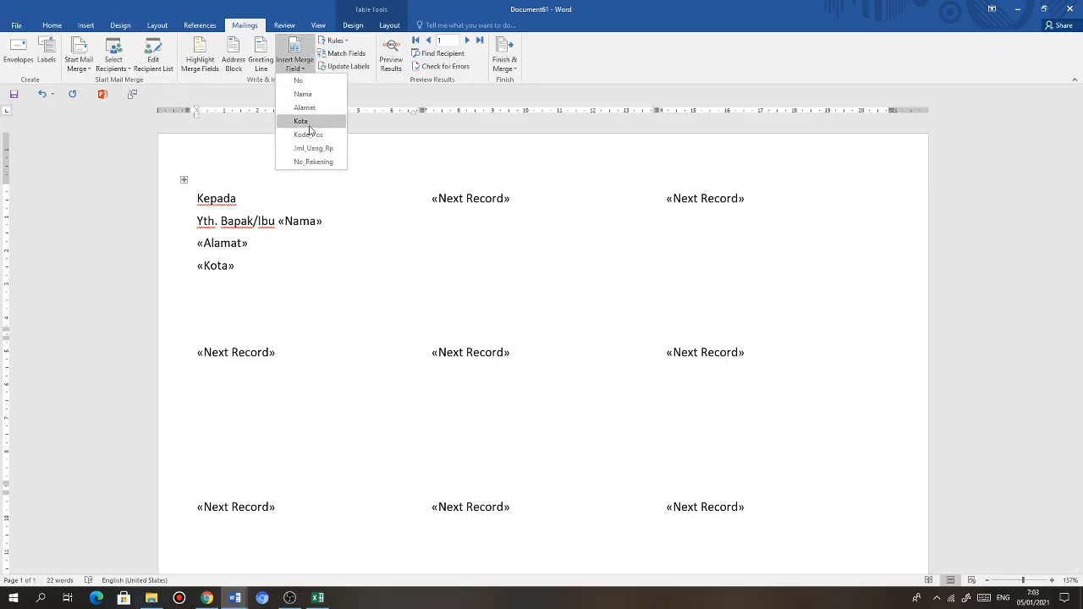
pyautogui.click(309, 132)
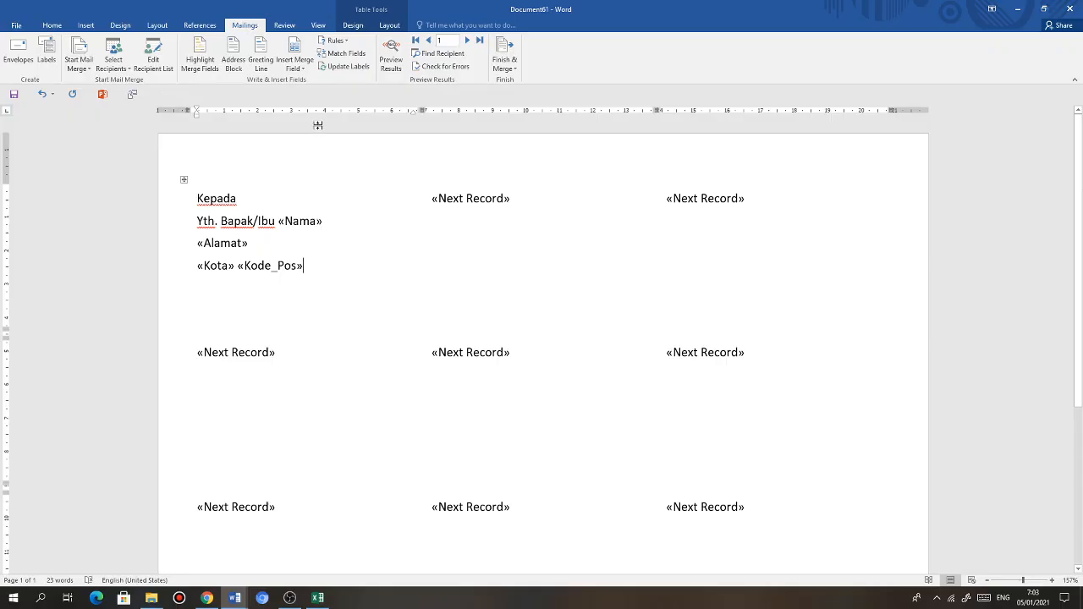
# Update all labels with the first label's content and preview the merged results
pyautogui.click(343, 66)
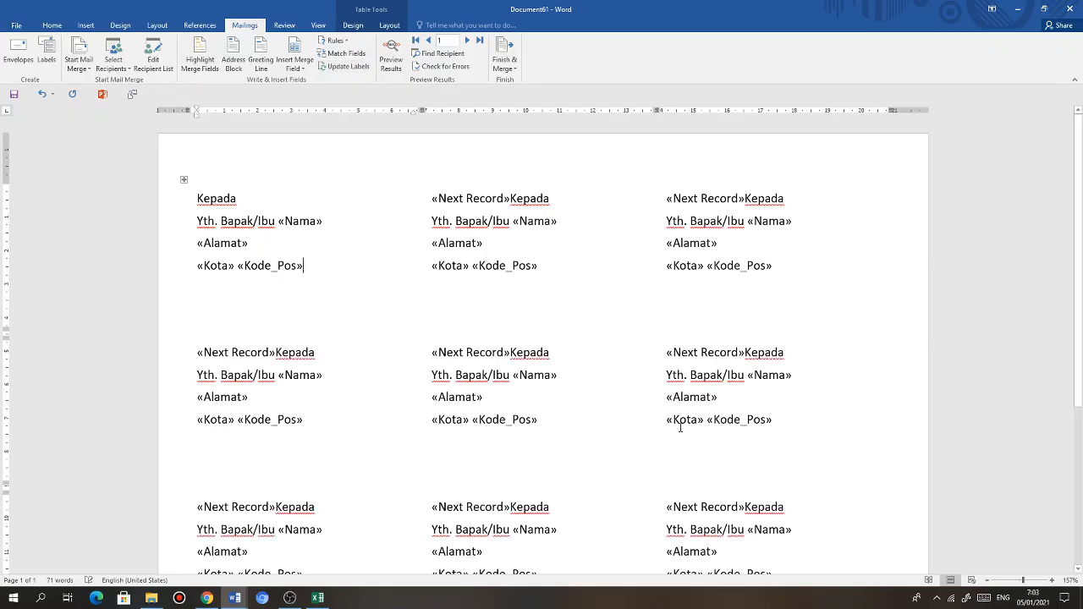
pyautogui.click(391, 55)
pyautogui.scroll(-1, 406, 306)
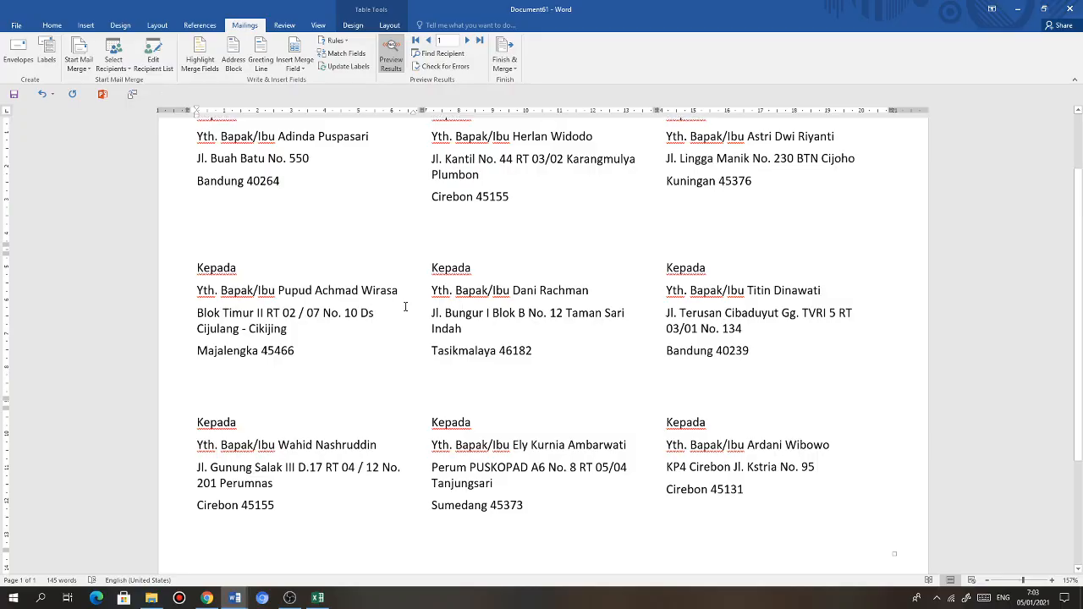
pyautogui.scroll(-5, 406, 310)
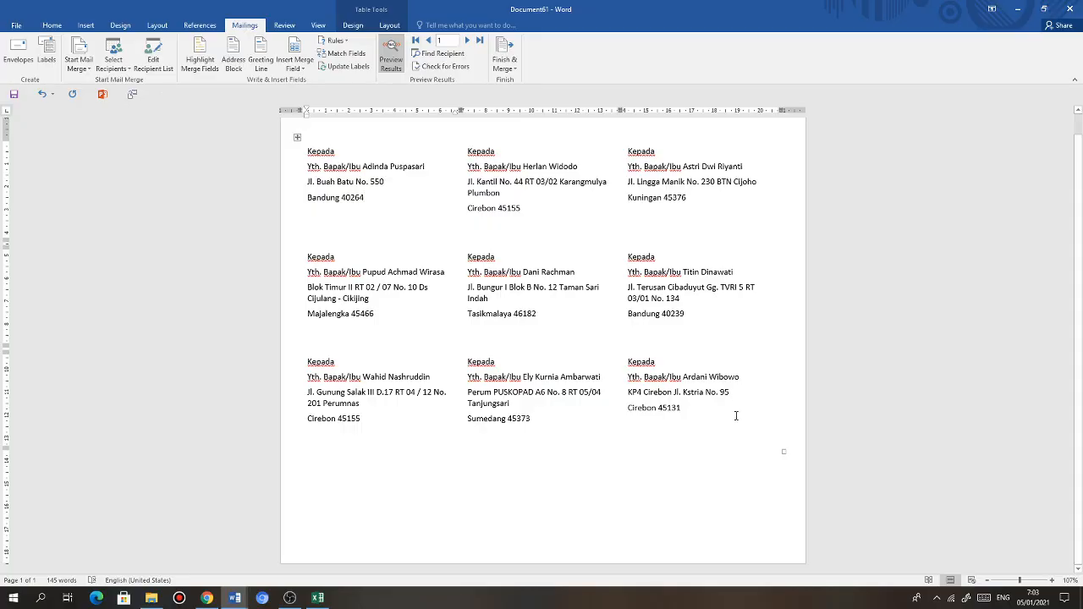
# Check the label preview starting from the last record, and return to the first record
pyautogui.click(479, 40)
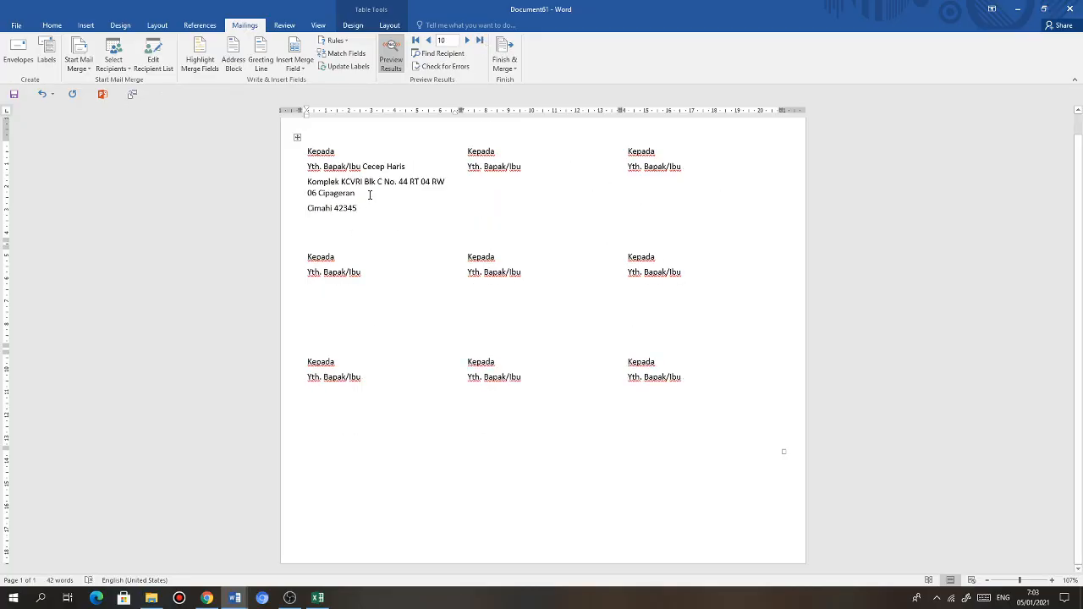
pyautogui.click(416, 40)
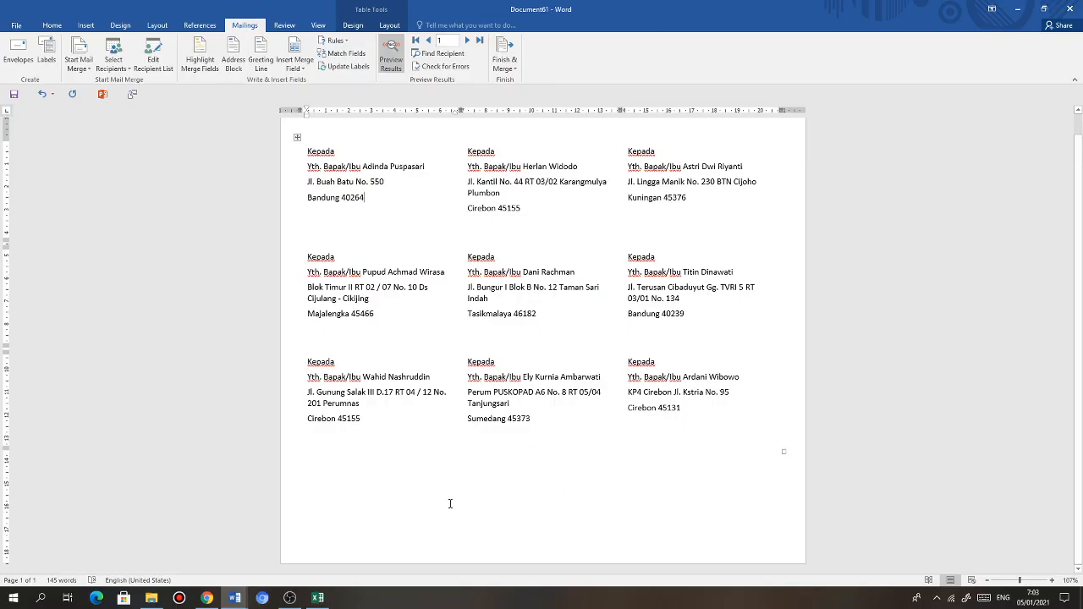
pyautogui.scroll(1, 450, 503)
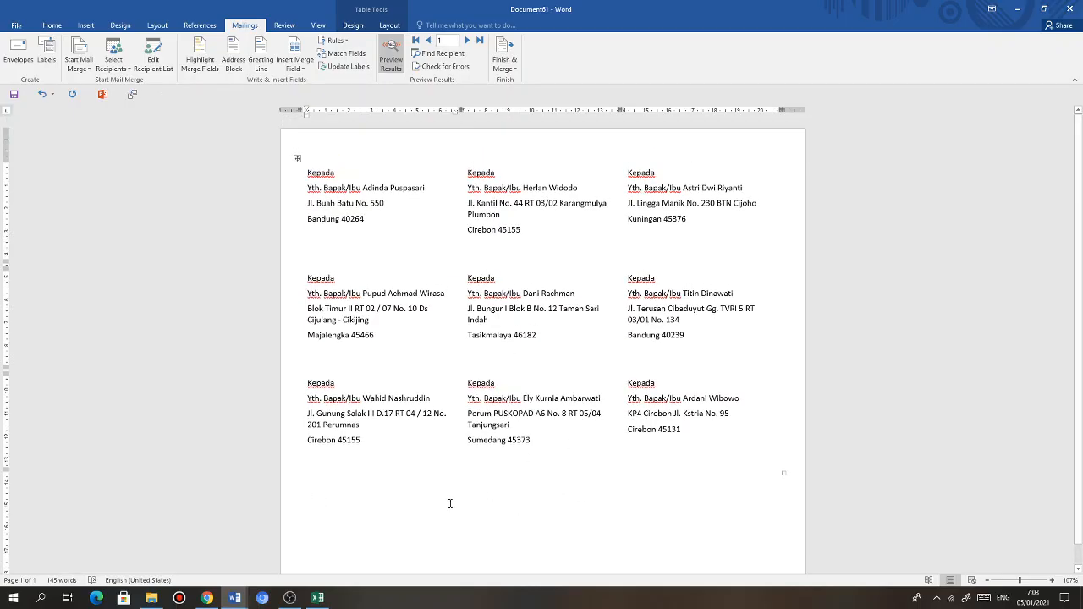
pyautogui.scroll(-1, 451, 504)
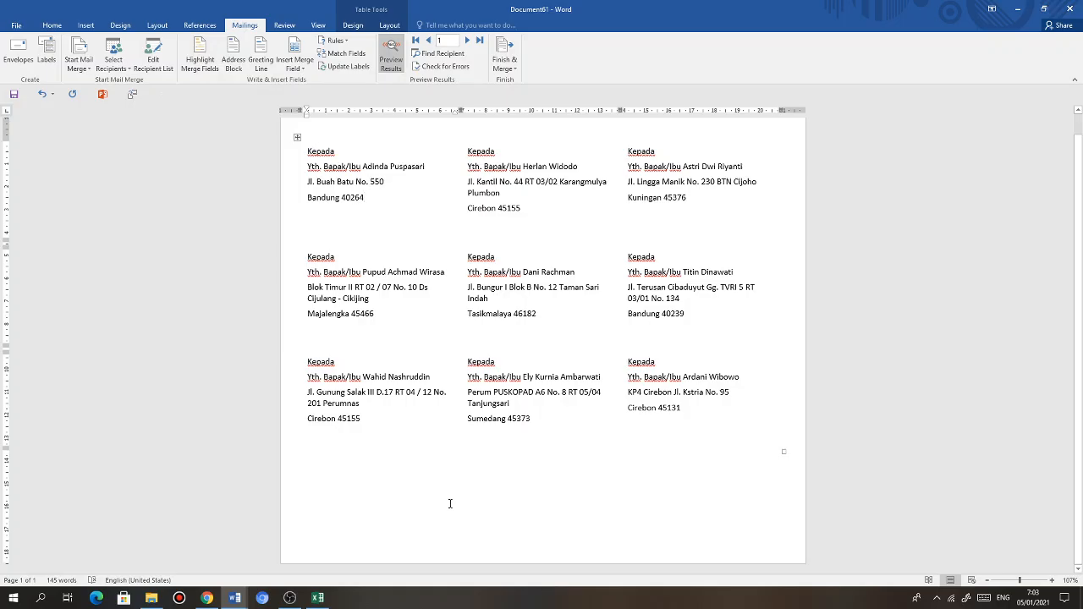
pyautogui.scroll(1, 450, 503)
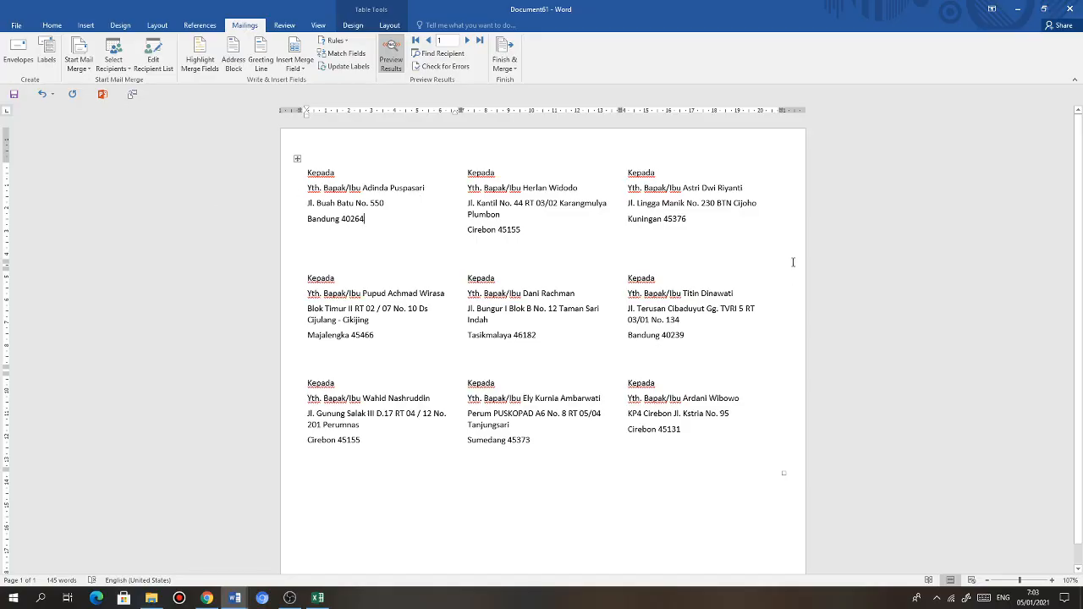
pyautogui.click(506, 60)
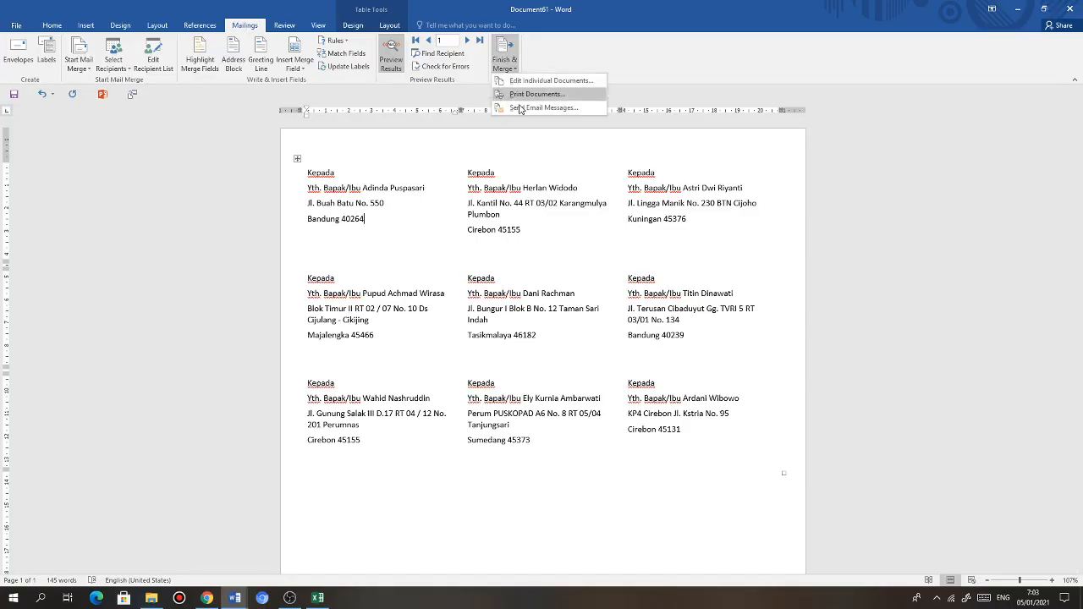
pyautogui.click(529, 94)
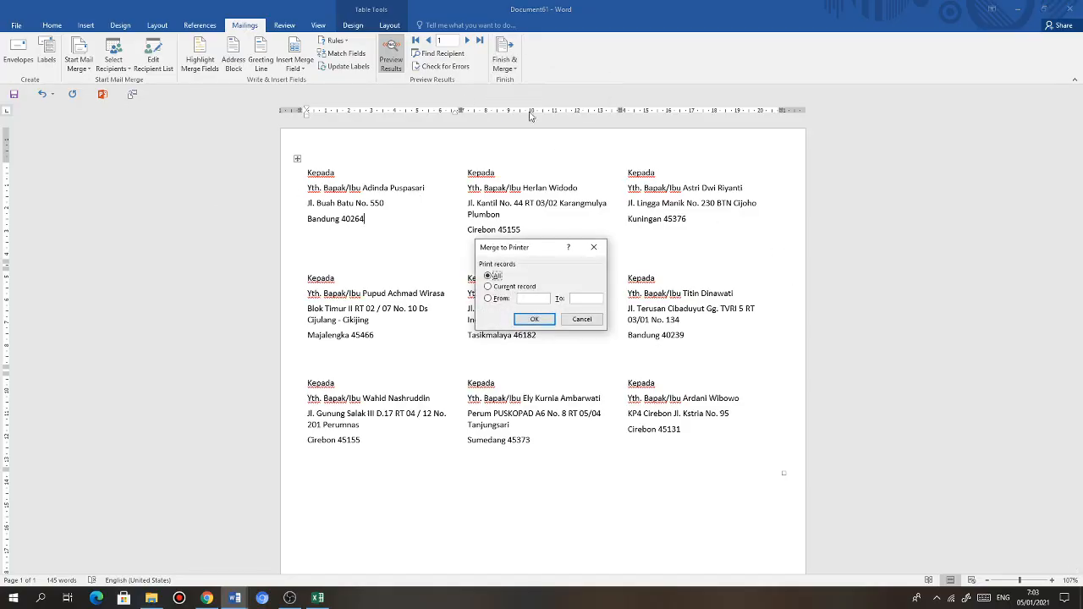
pyautogui.click(490, 300)
pyautogui.click(583, 299)
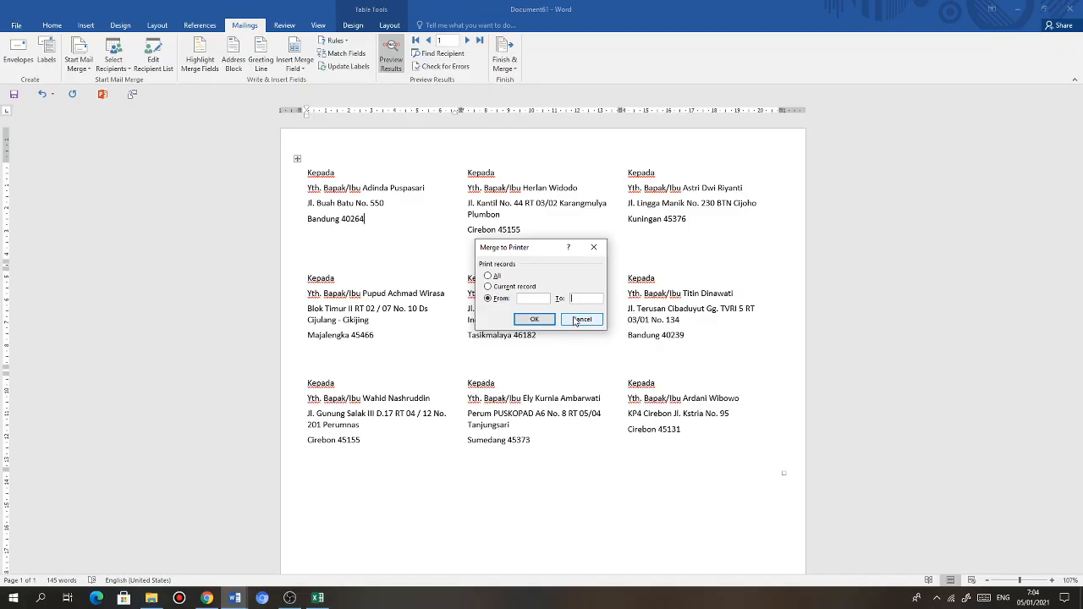
pyautogui.click(490, 277)
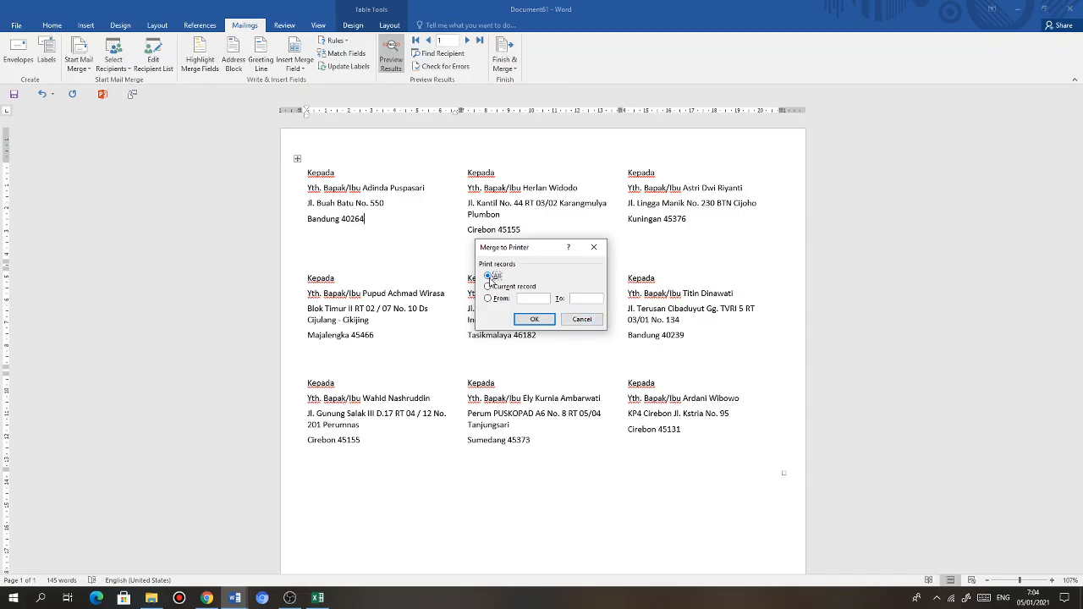
pyautogui.click(581, 320)
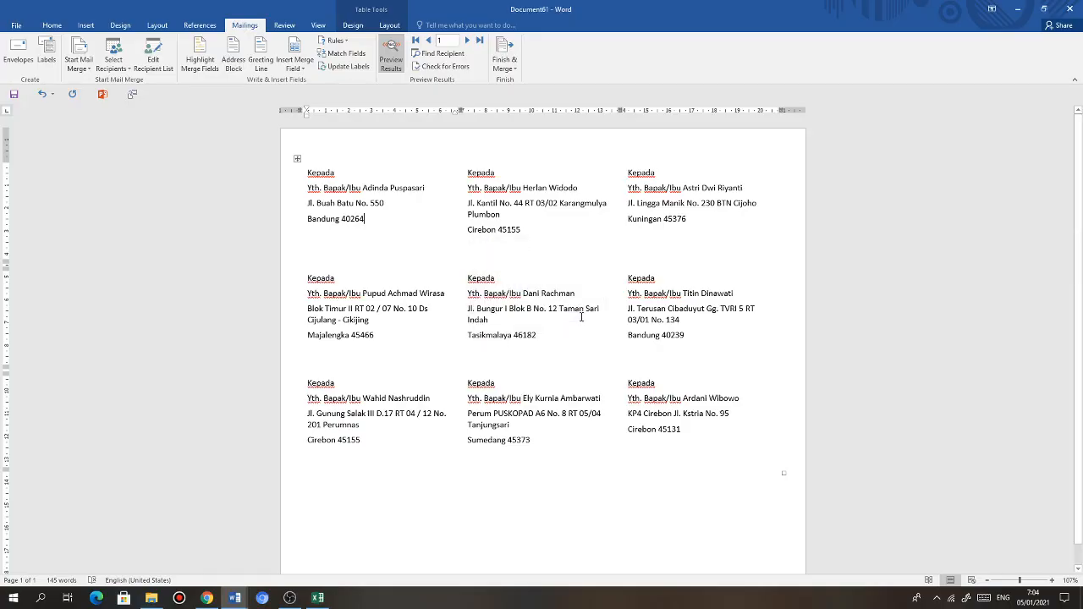
# Save the label document as Label_Nama_NPM_Kelas.docx in the Pertemuan 14 Mail Merge folder, replacing the existing file
pyautogui.click(520, 293)
pyautogui.scroll(-1, 519, 293)
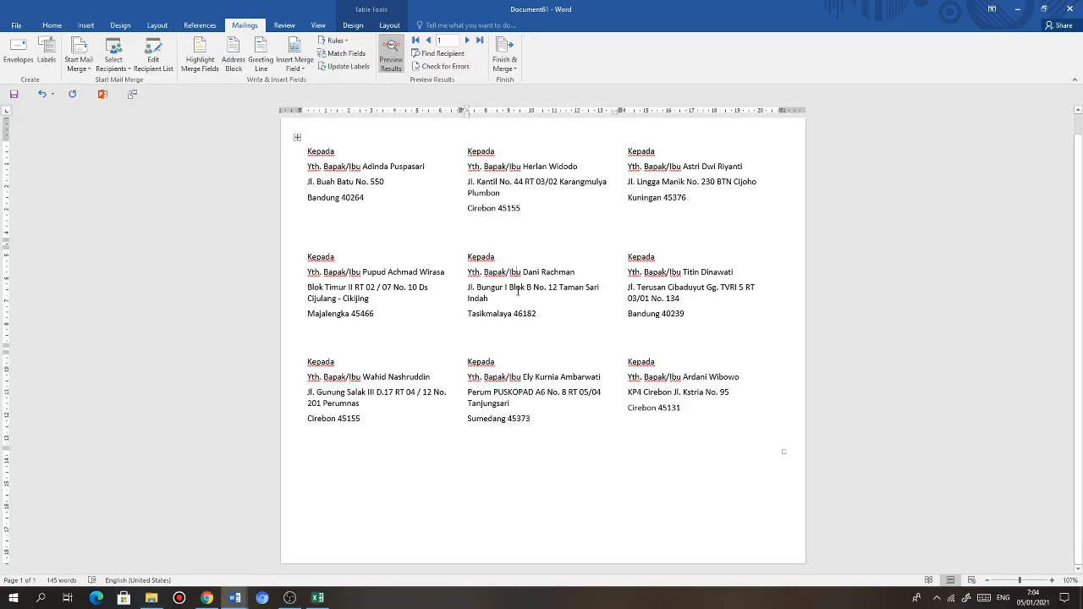
pyautogui.scroll(1, 518, 293)
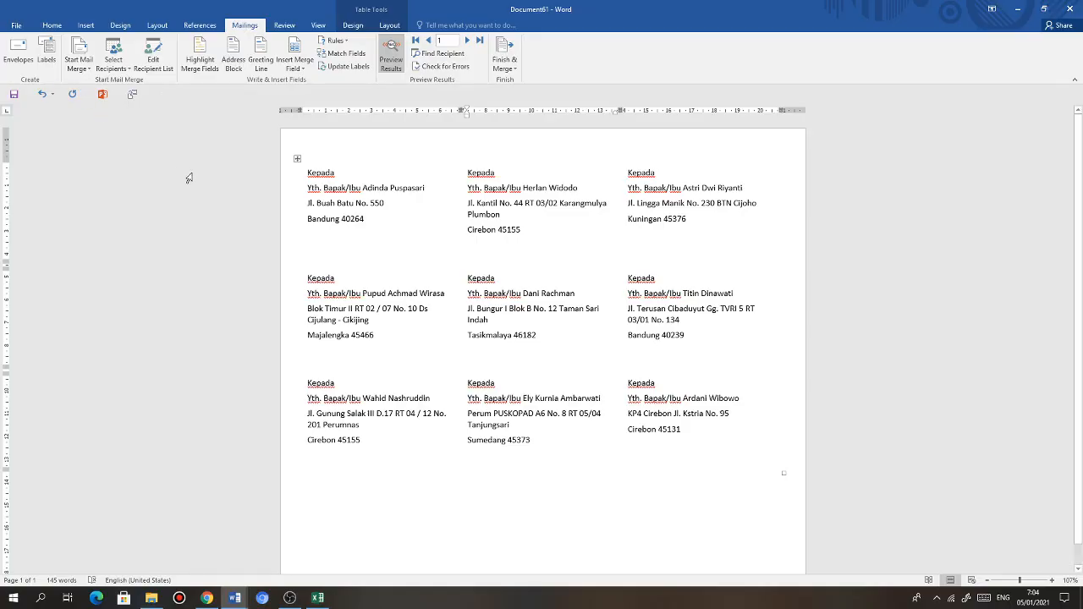
pyautogui.hotkey('ctrl', 'p')
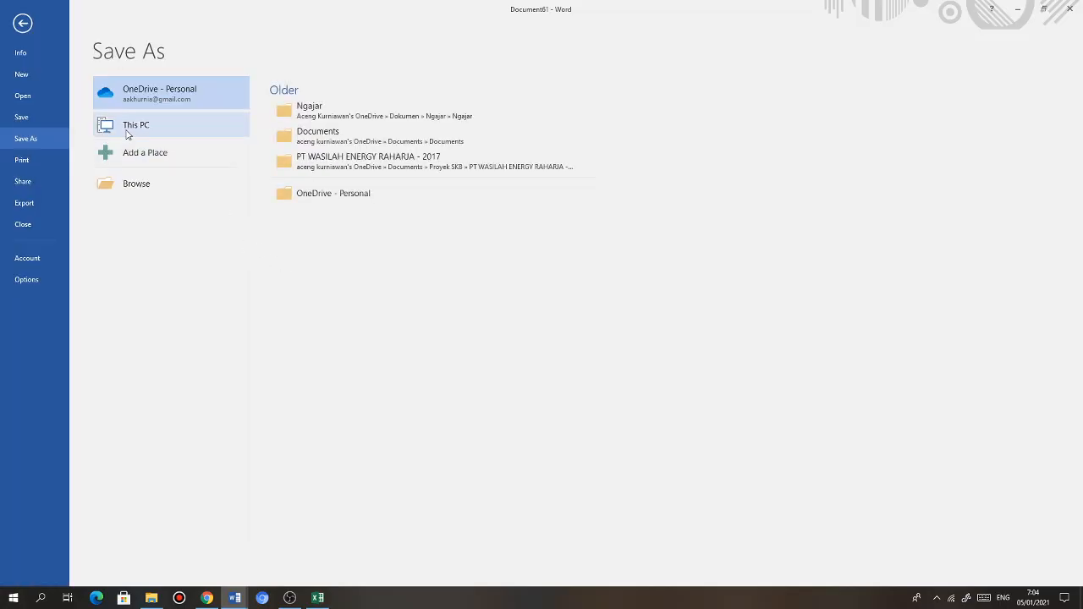
pyautogui.click(127, 132)
pyautogui.click(335, 106)
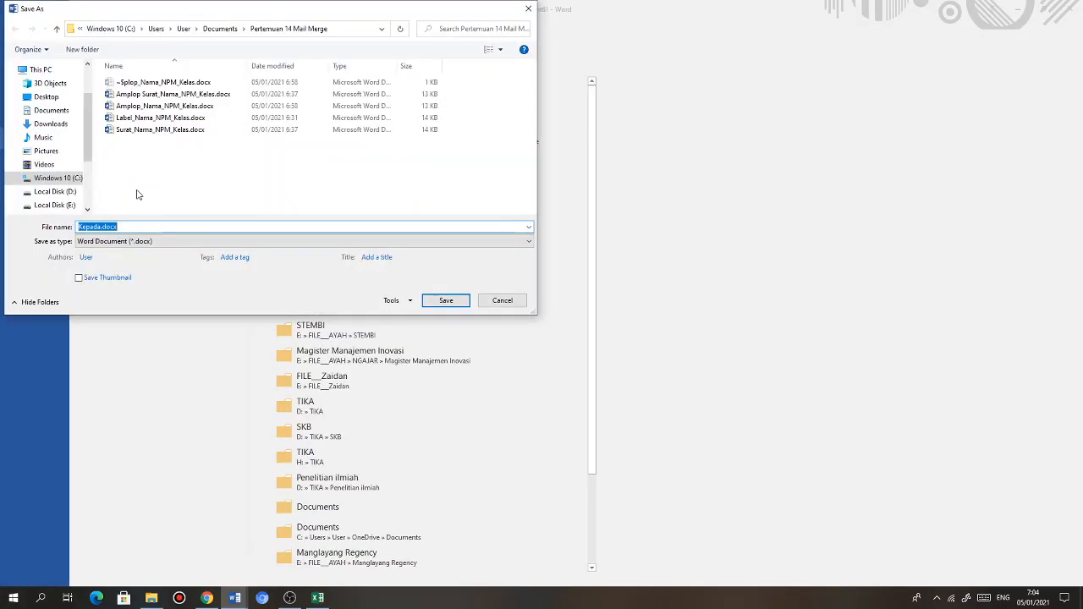
pyautogui.click(130, 120)
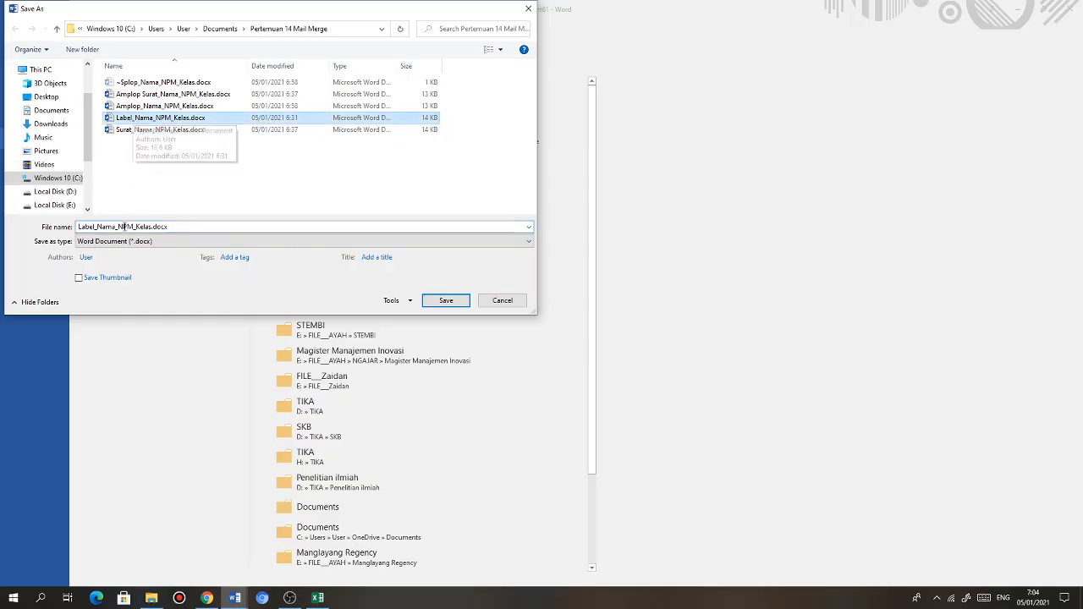
pyautogui.click(447, 300)
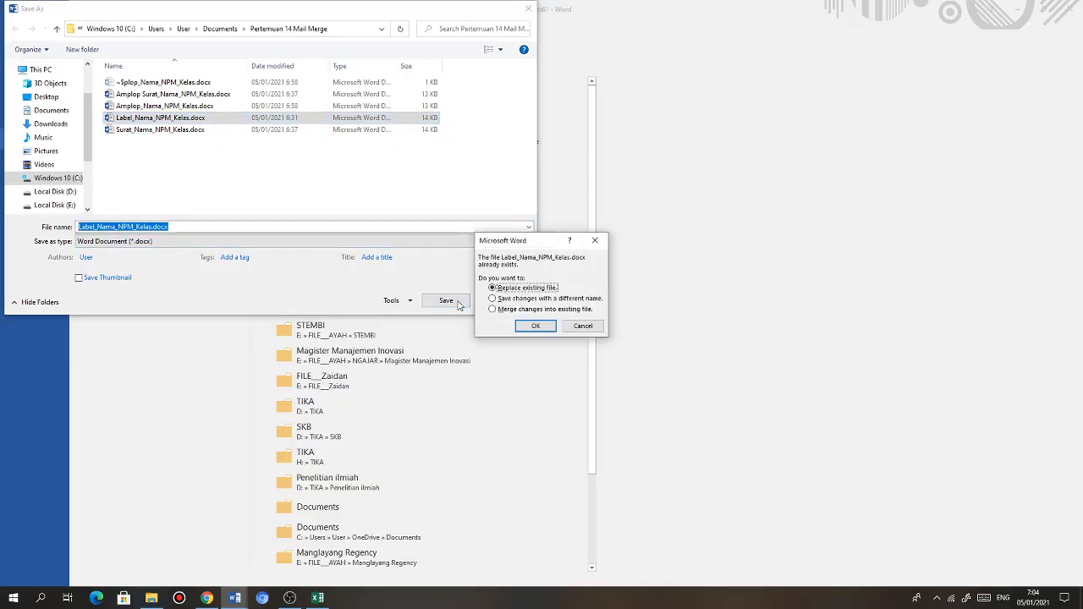
pyautogui.click(533, 330)
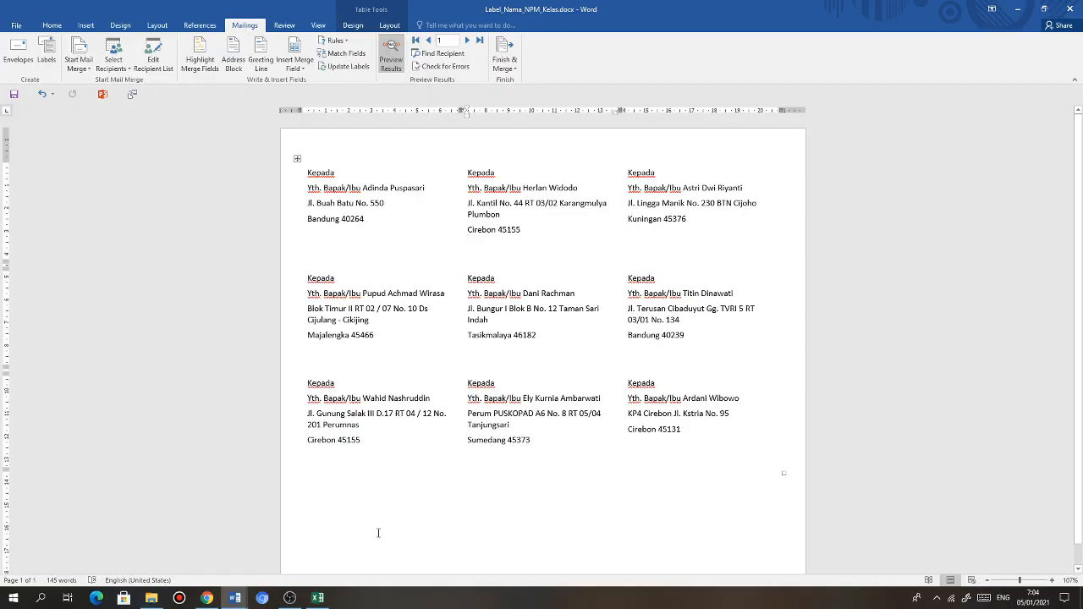
# Close the empty Document4 window
pyautogui.moveTo(234, 597)
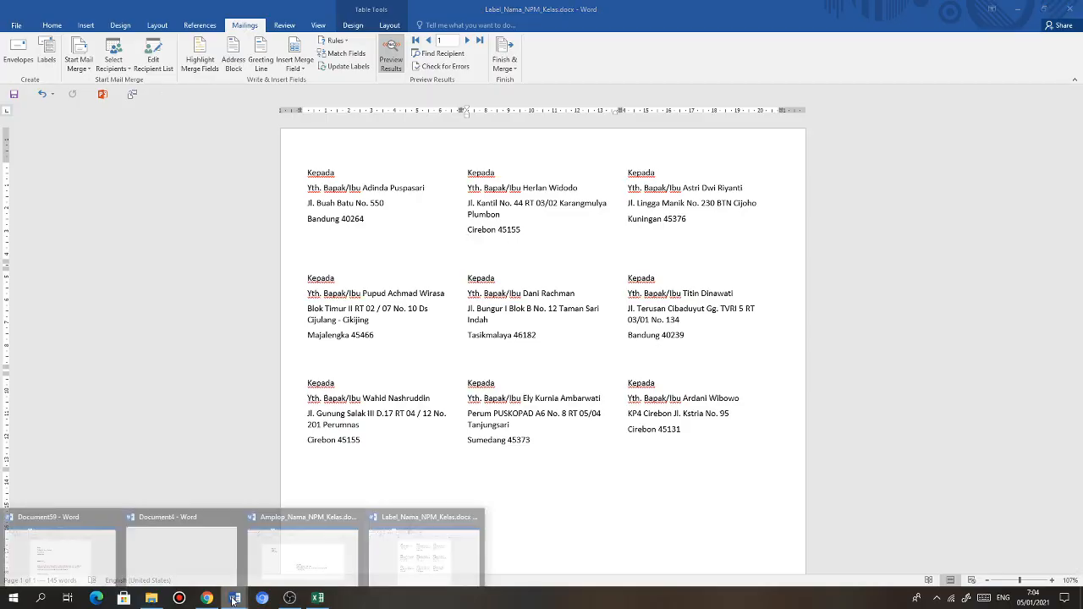
pyautogui.click(284, 560)
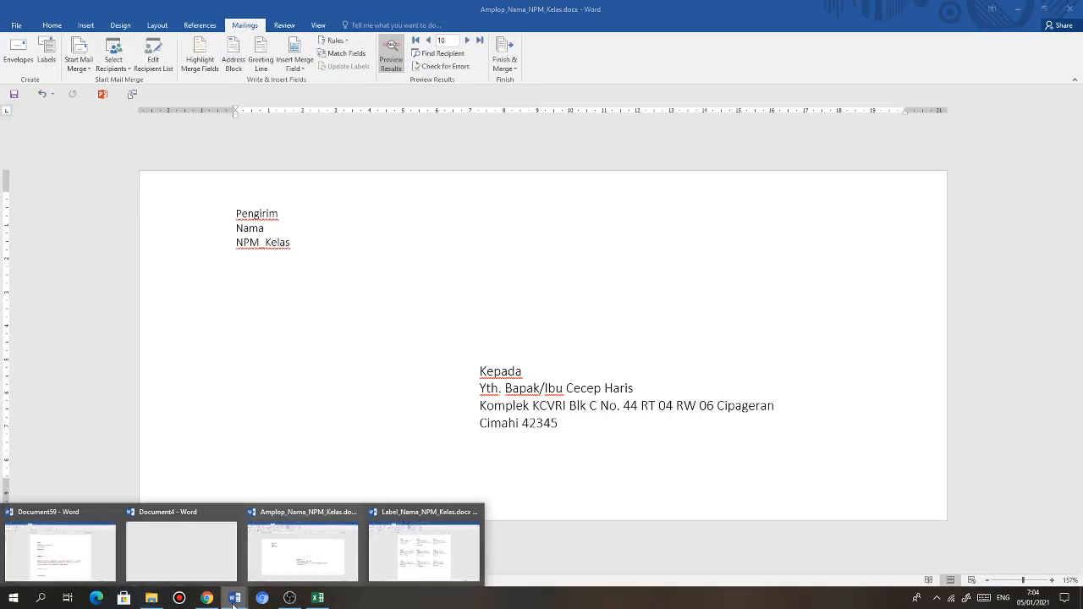
pyautogui.click(201, 540)
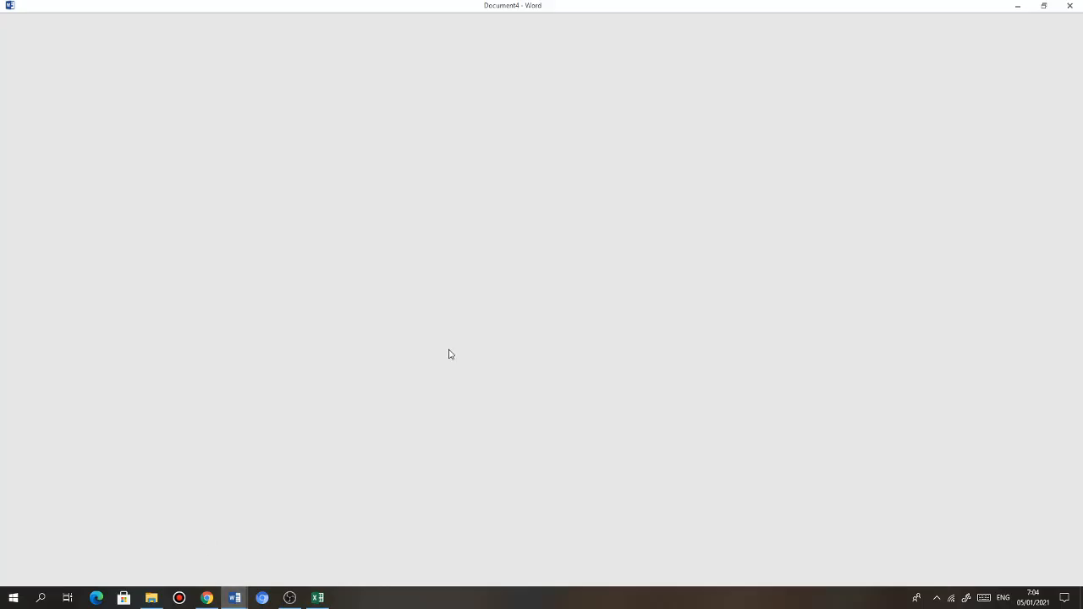
pyautogui.click(1071, 7)
# Bring up the incentive letter, Document59, and look over its merged content
pyautogui.moveTo(234, 598)
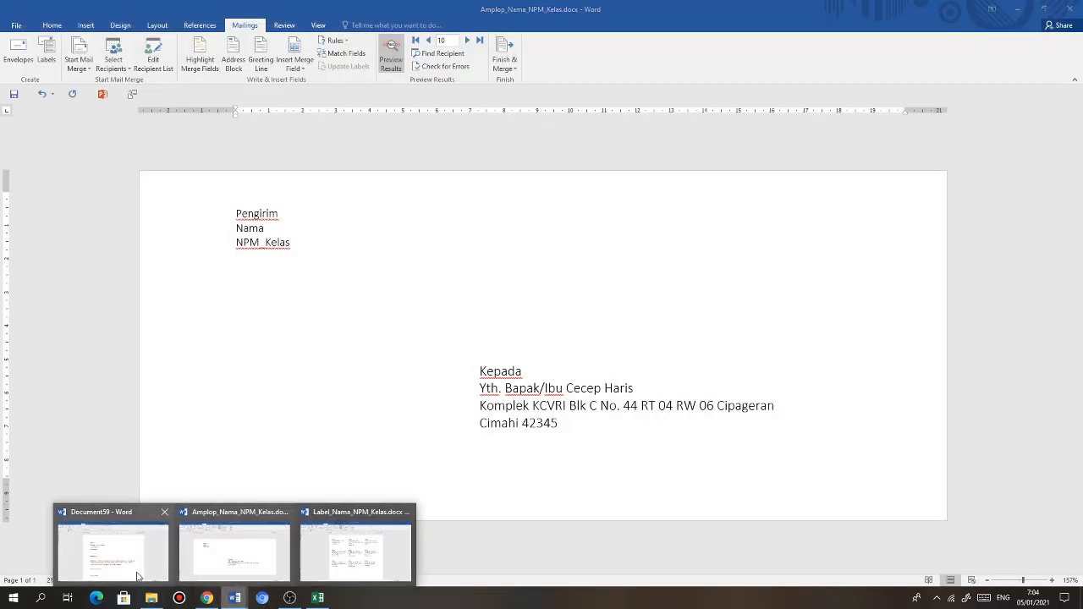
pyautogui.click(119, 554)
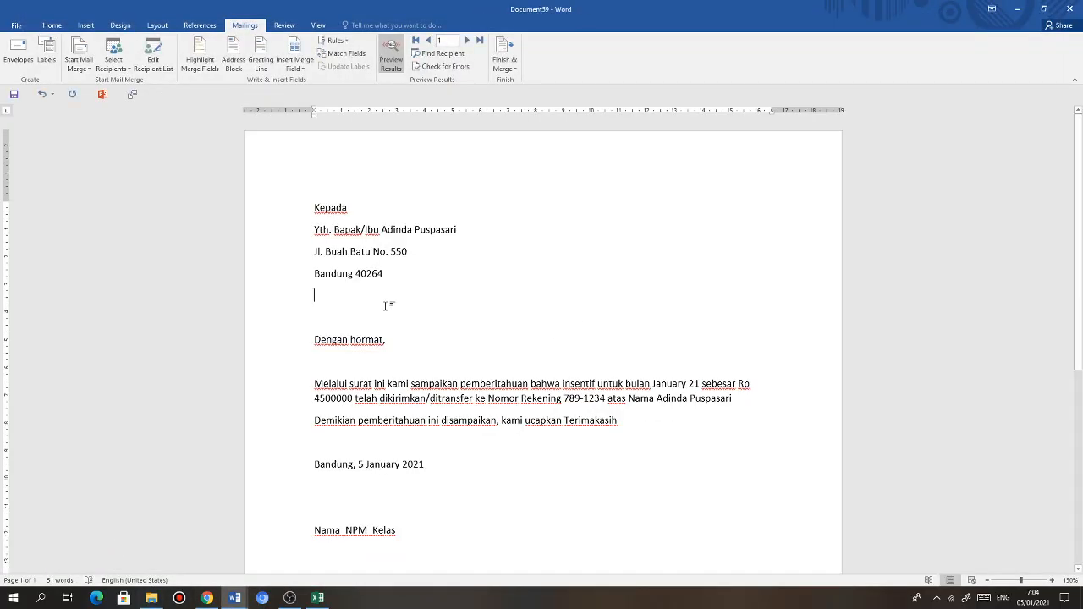
pyautogui.tripleClick(370, 258)
pyautogui.scroll(-1, 472, 427)
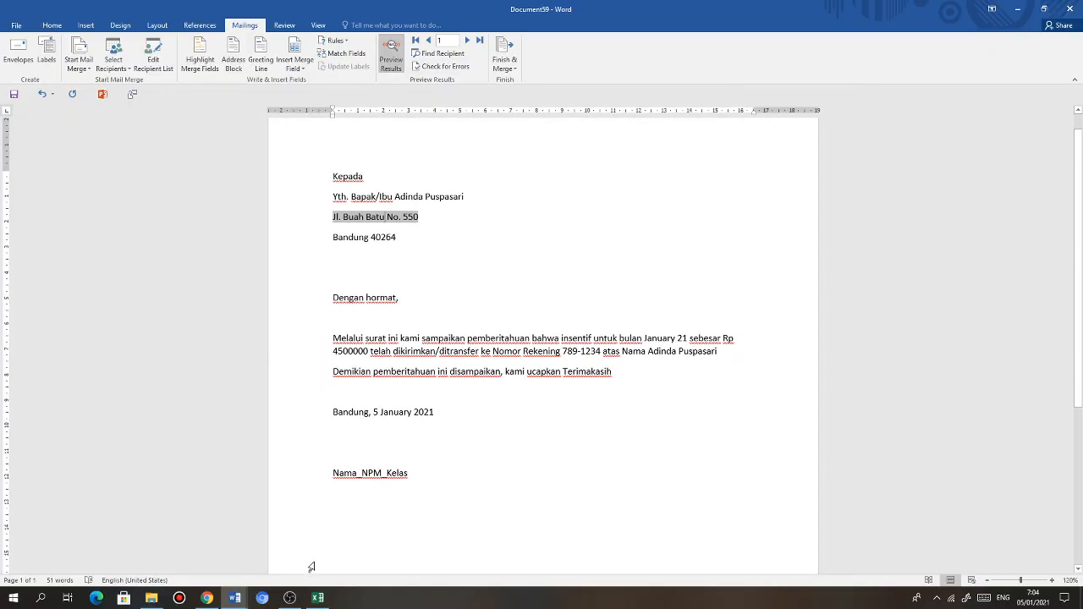
# Switch to Excel and examine the recipient data on the Nama sheet of Mail merge.xls
pyautogui.click(320, 601)
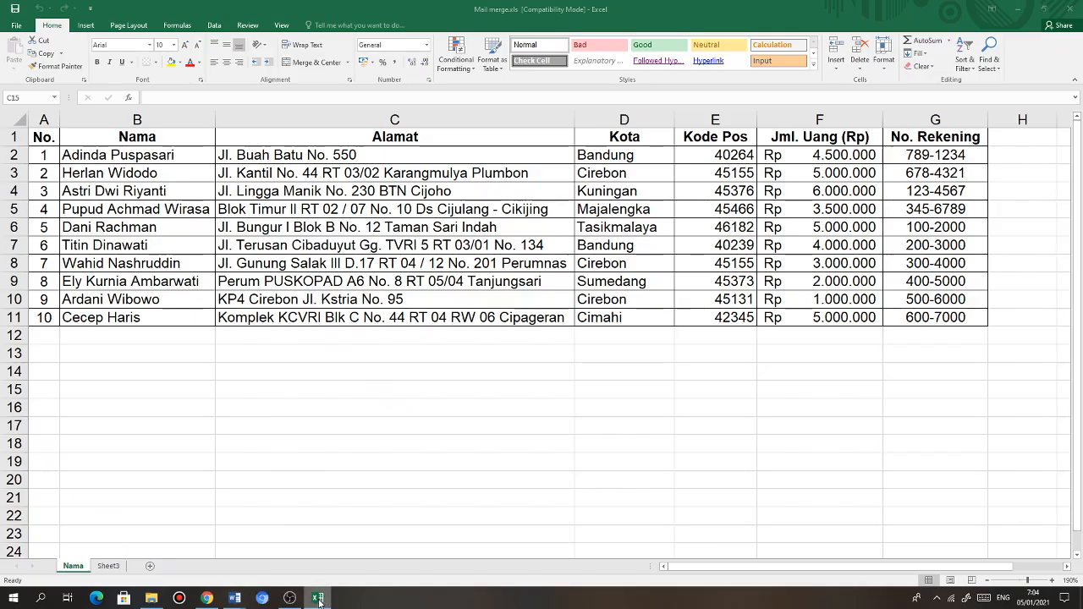
pyautogui.click(436, 421)
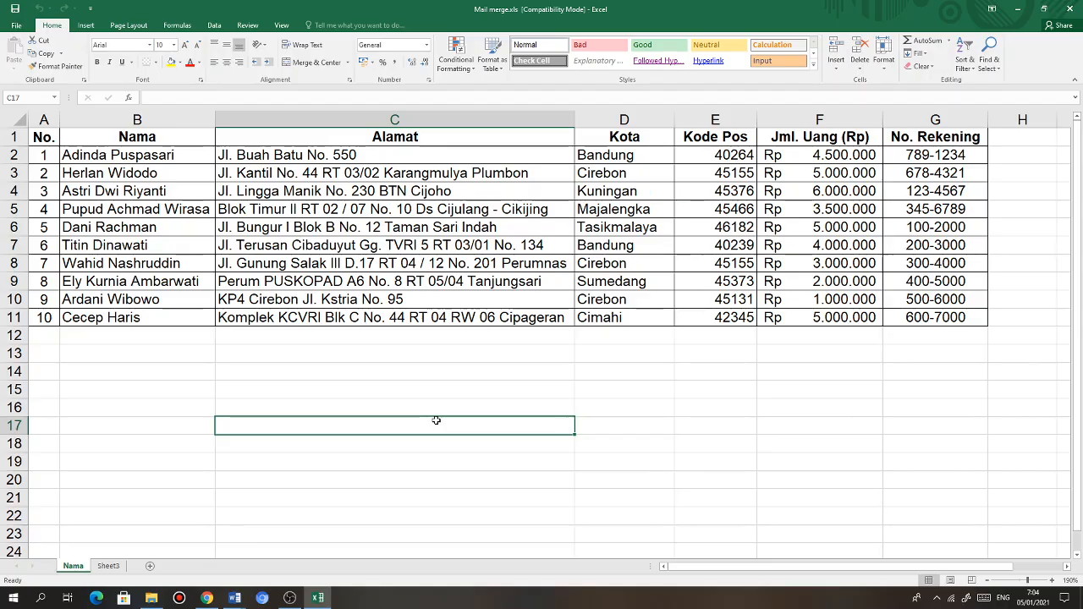
pyautogui.scroll(-3, 435, 436)
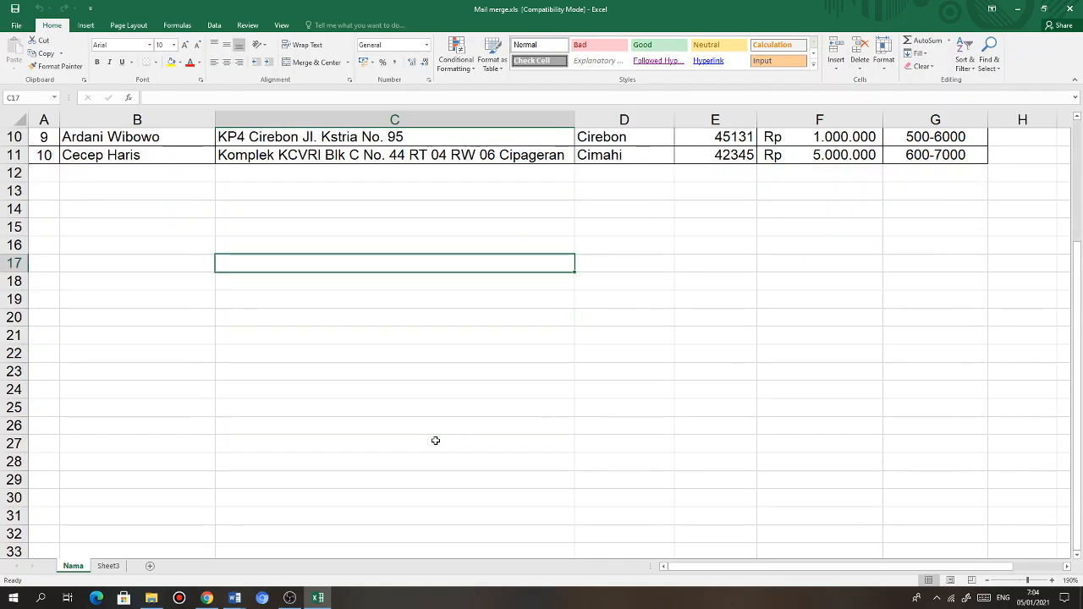
pyautogui.scroll(3, 435, 438)
pyautogui.click(394, 406)
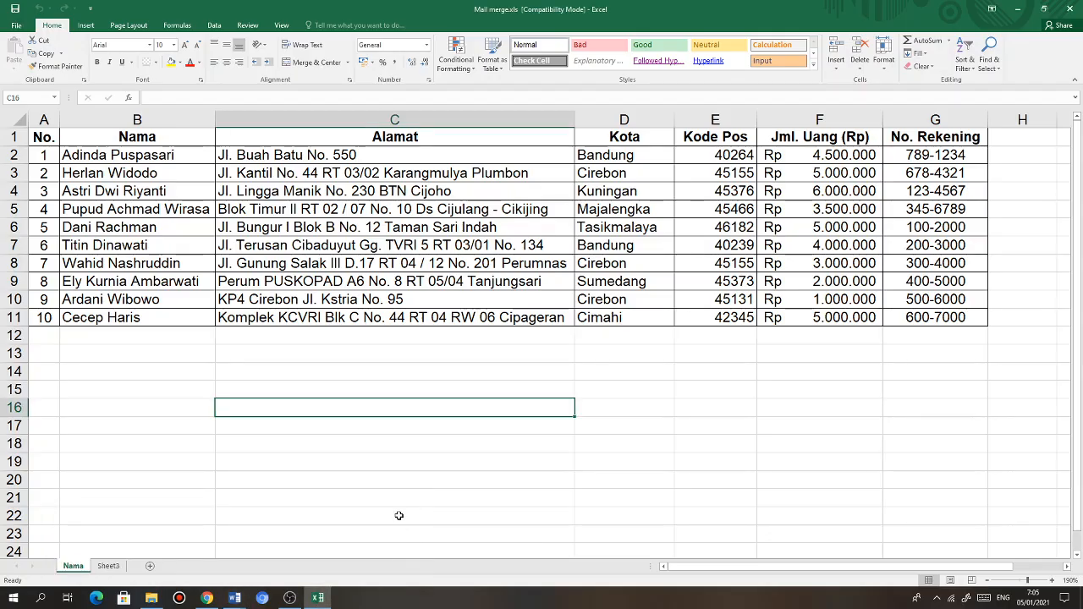
pyautogui.click(472, 244)
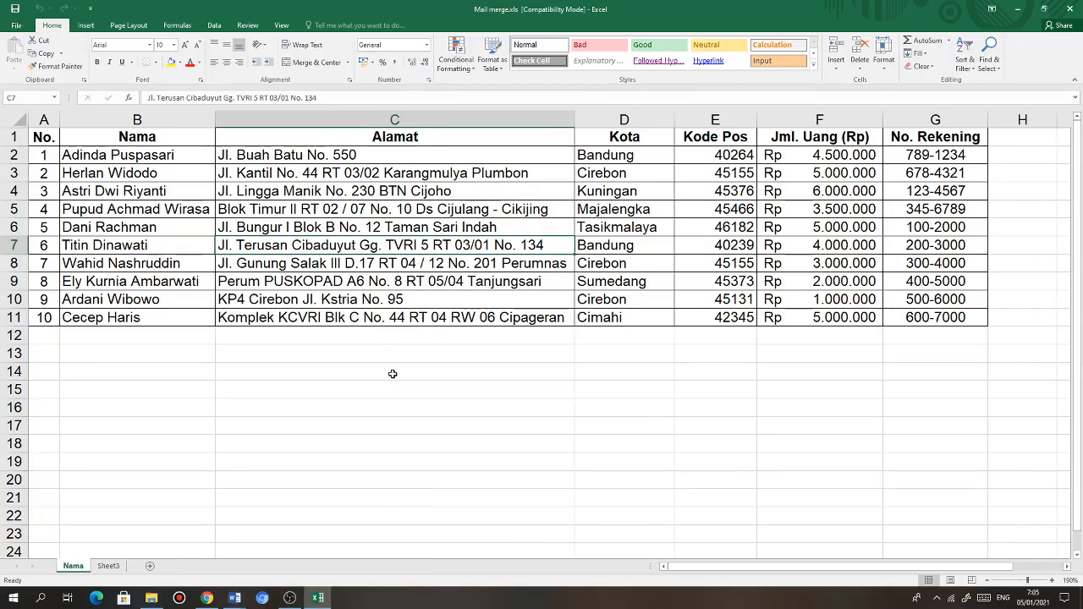
pyautogui.click(142, 178)
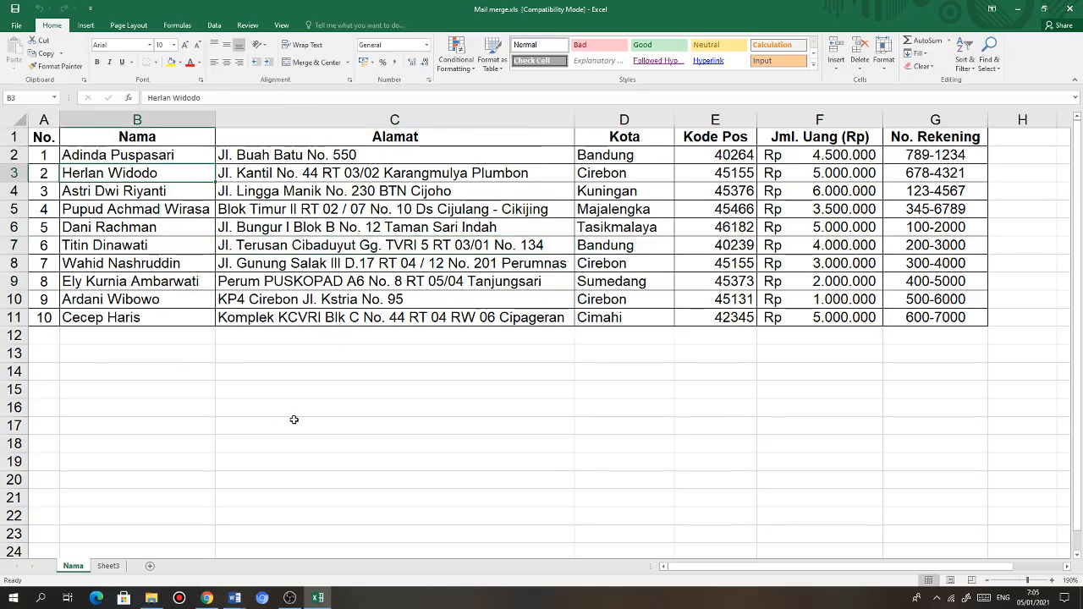
# Return to Word and review the label document, the envelope document and the incentive letter in turn
pyautogui.moveTo(236, 601)
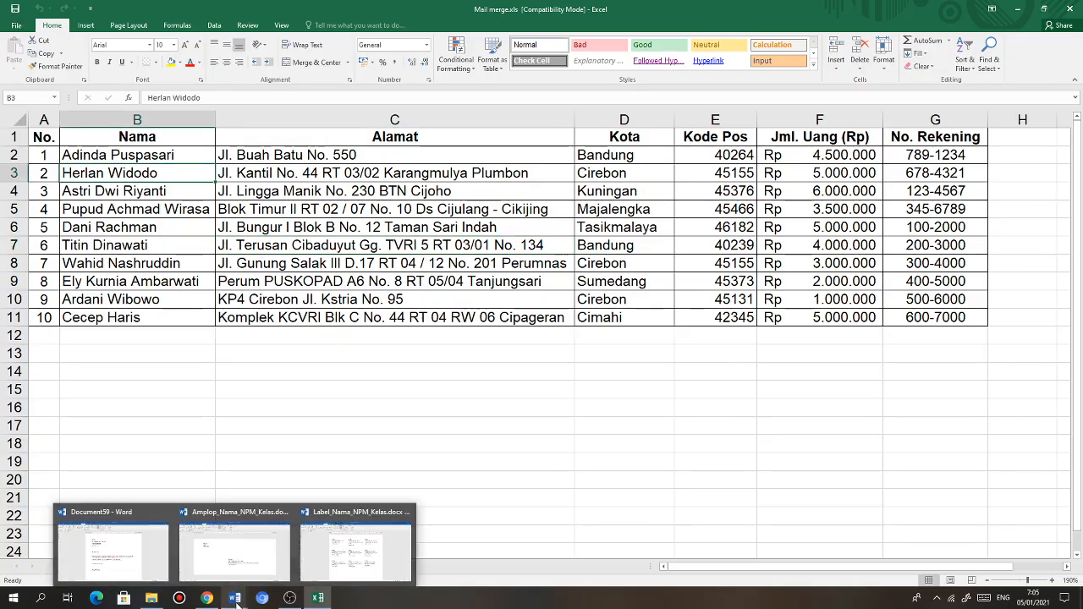
pyautogui.click(356, 549)
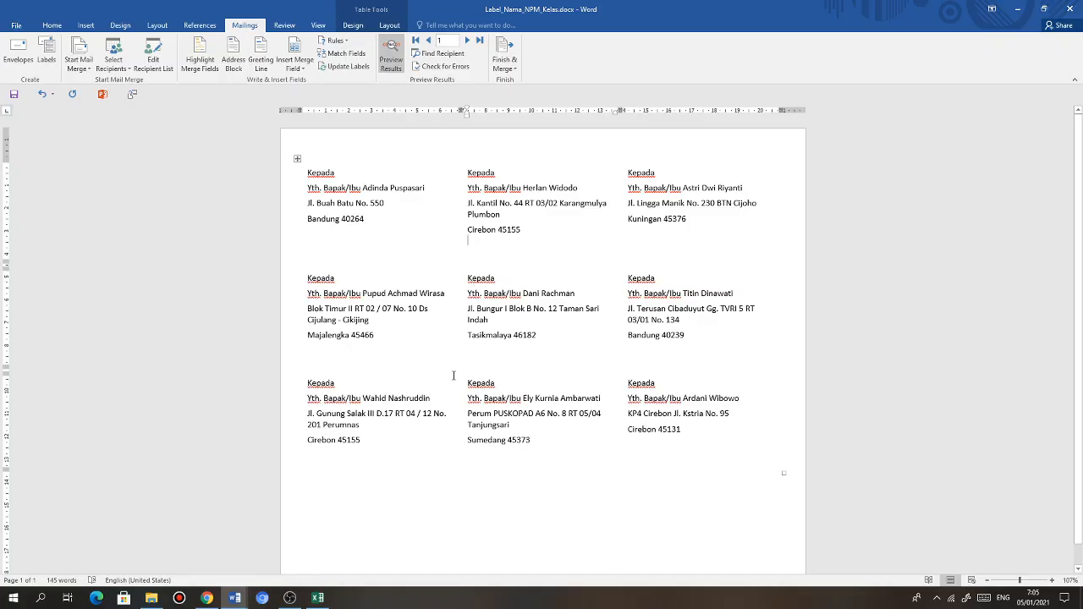
pyautogui.moveTo(235, 598)
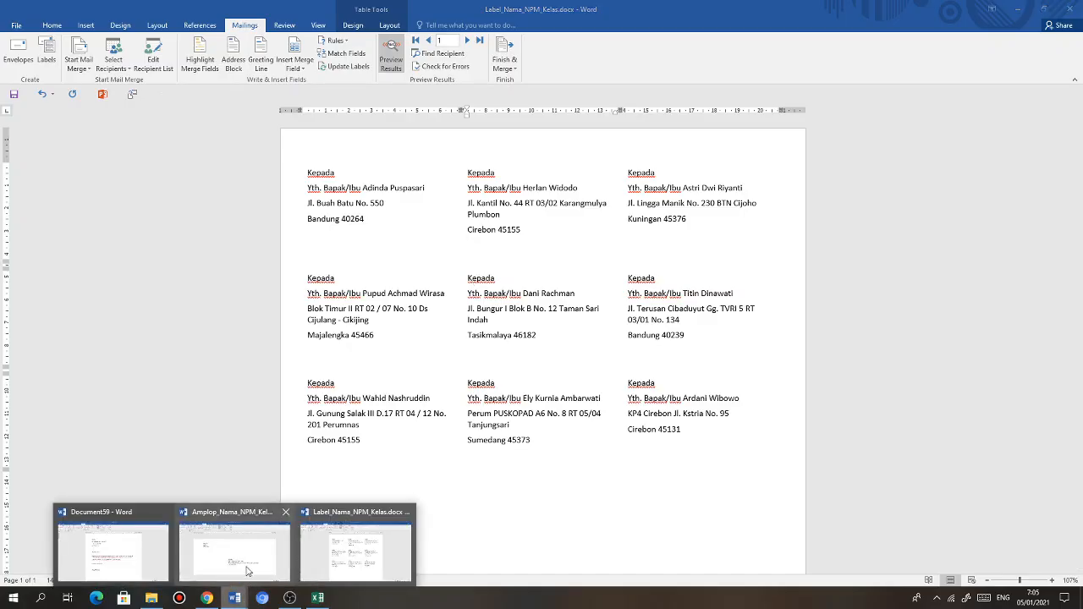
pyautogui.click(239, 549)
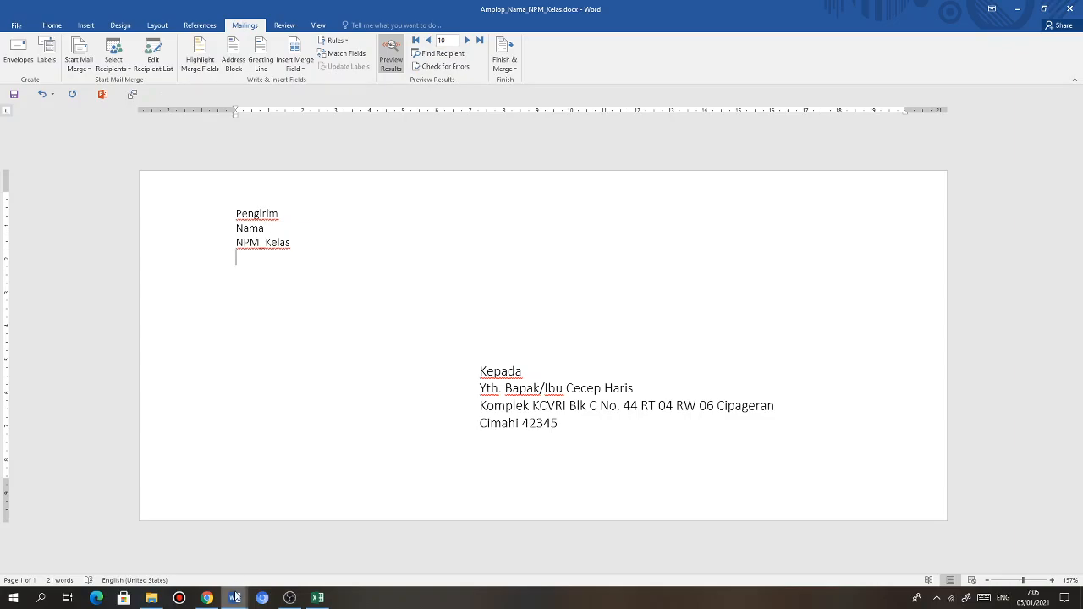
pyautogui.click(113, 552)
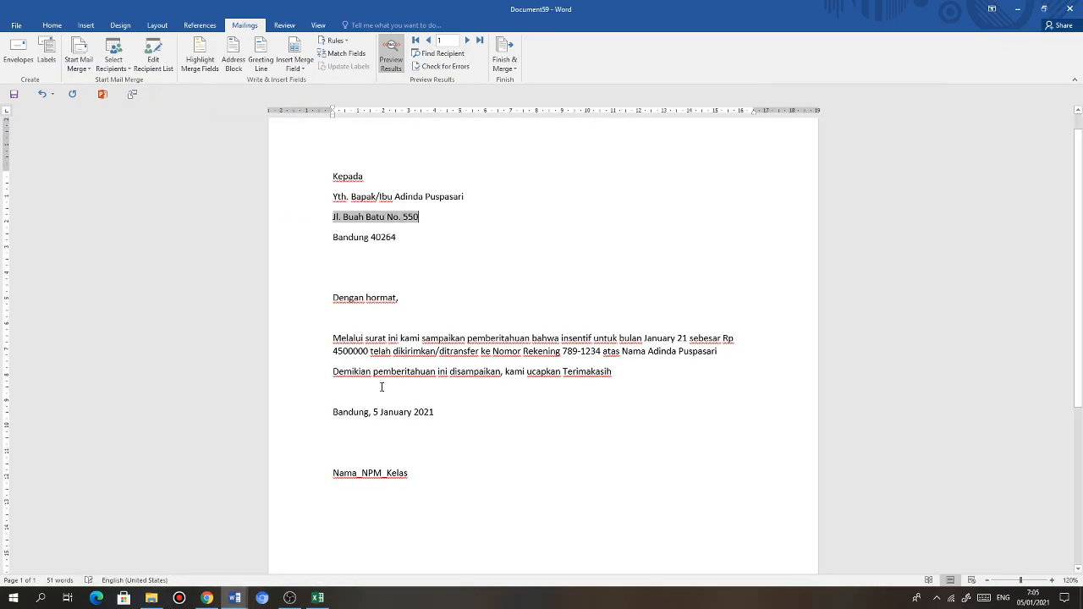
pyautogui.click(463, 338)
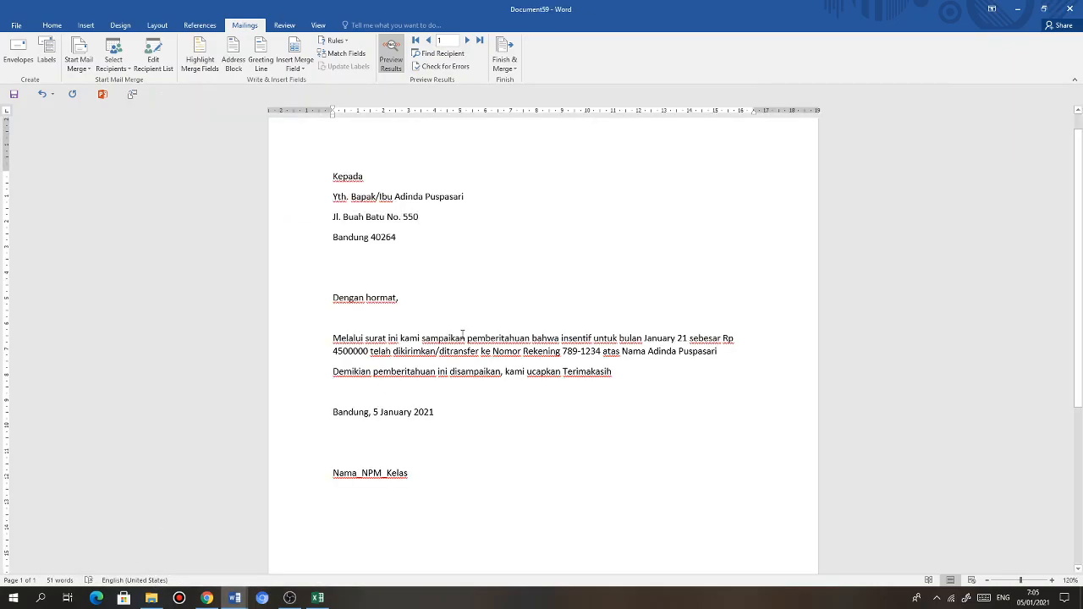